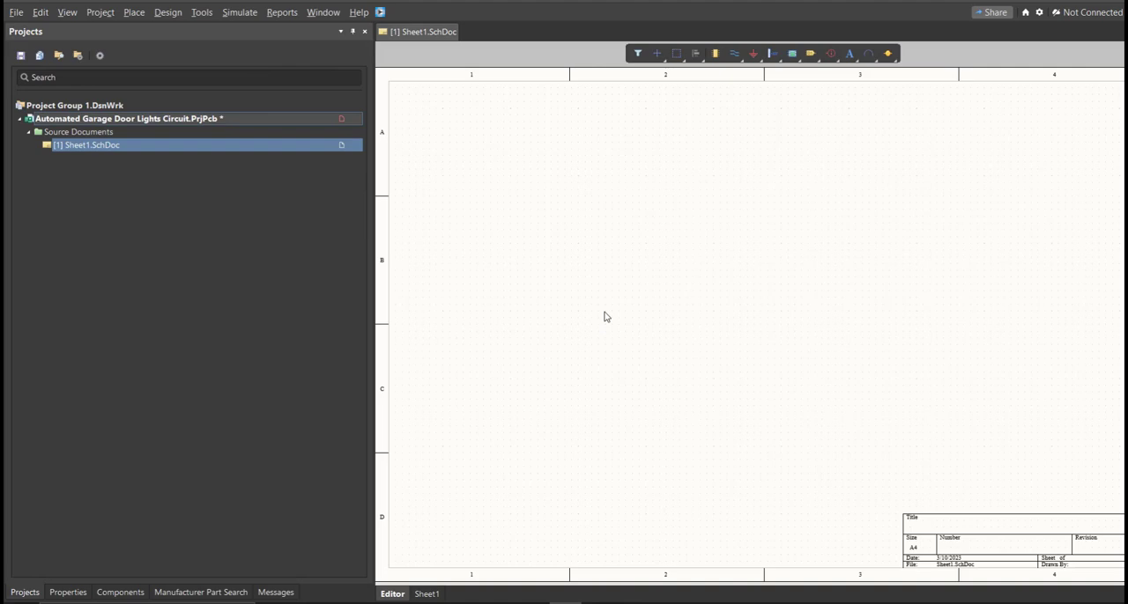
Save the project, naming the new schematic sheet Automated Garage Door Lights Circuit
ctrl+scroll(605, 317, down, 2)
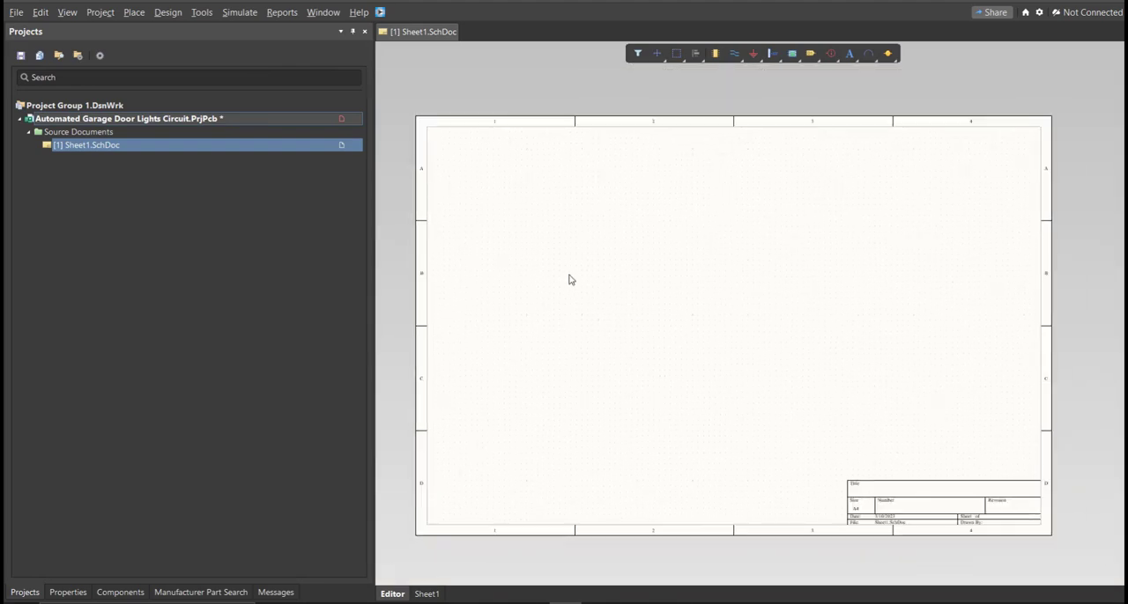
right_click(307, 120)
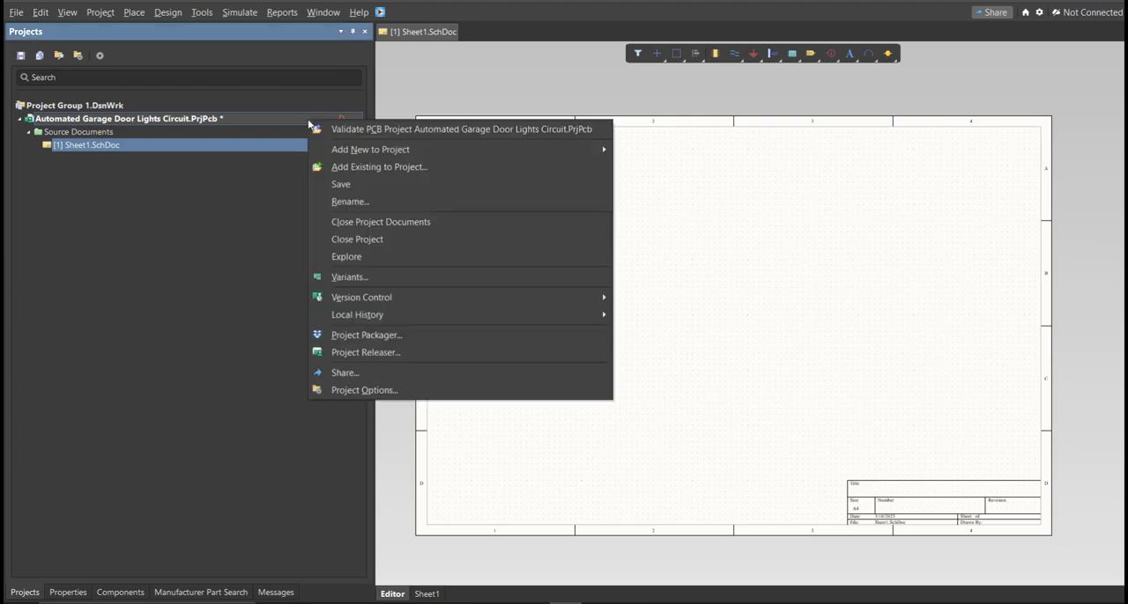
click(344, 185)
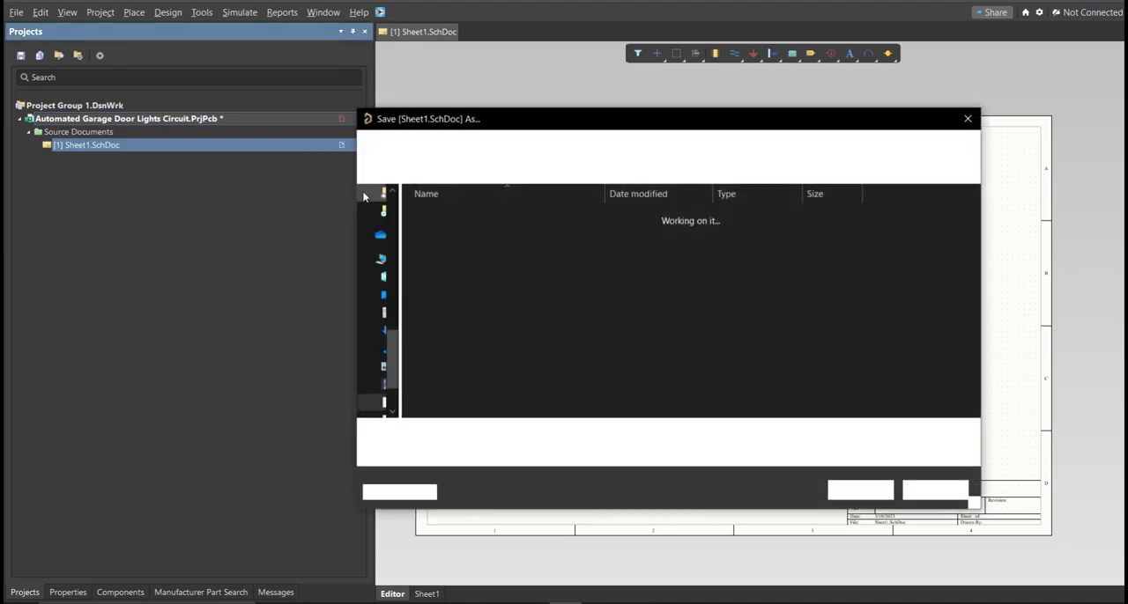
text(Automated Garage Door Lights Circuit)
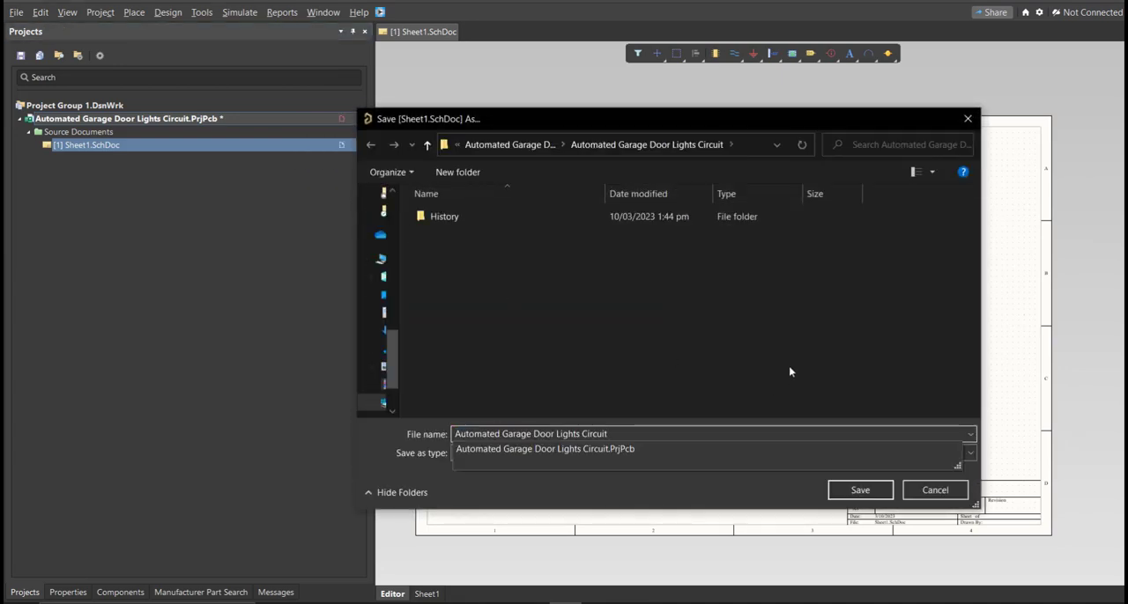
click(789, 370)
click(881, 489)
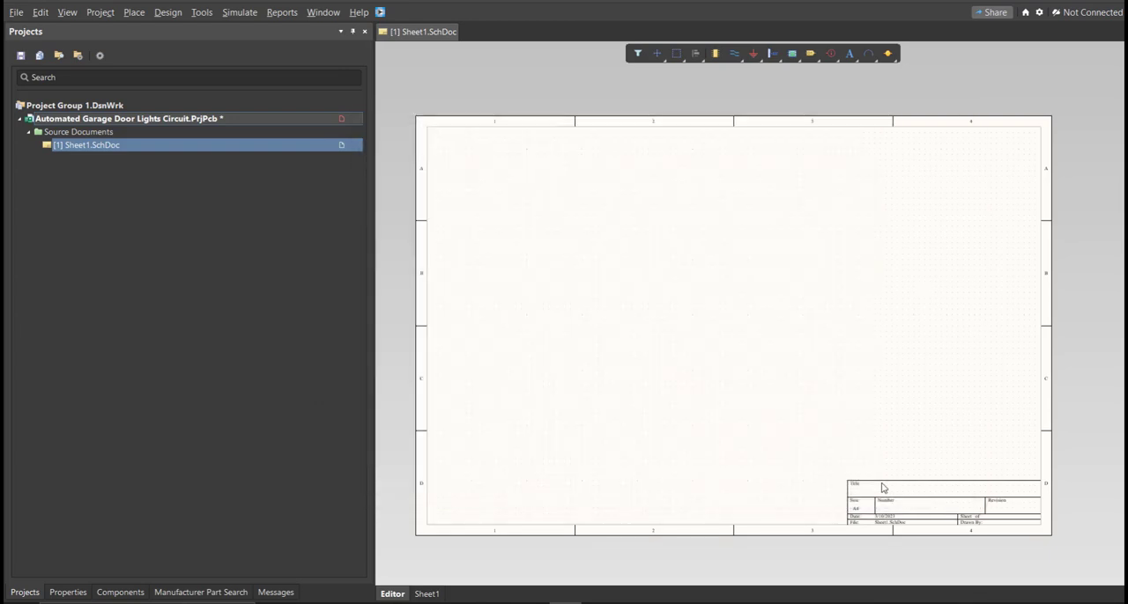
Add a new schematic library to the project and save it as Automated Garage Door Lights Circuit
click(16, 13)
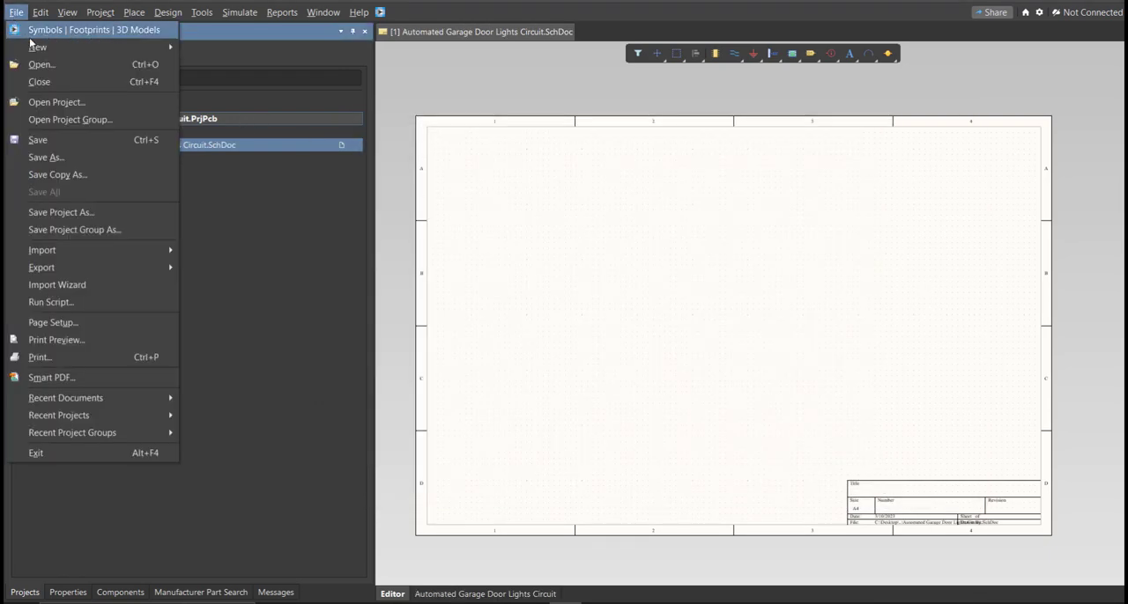
mouse_move(106, 47)
mouse_move(278, 192)
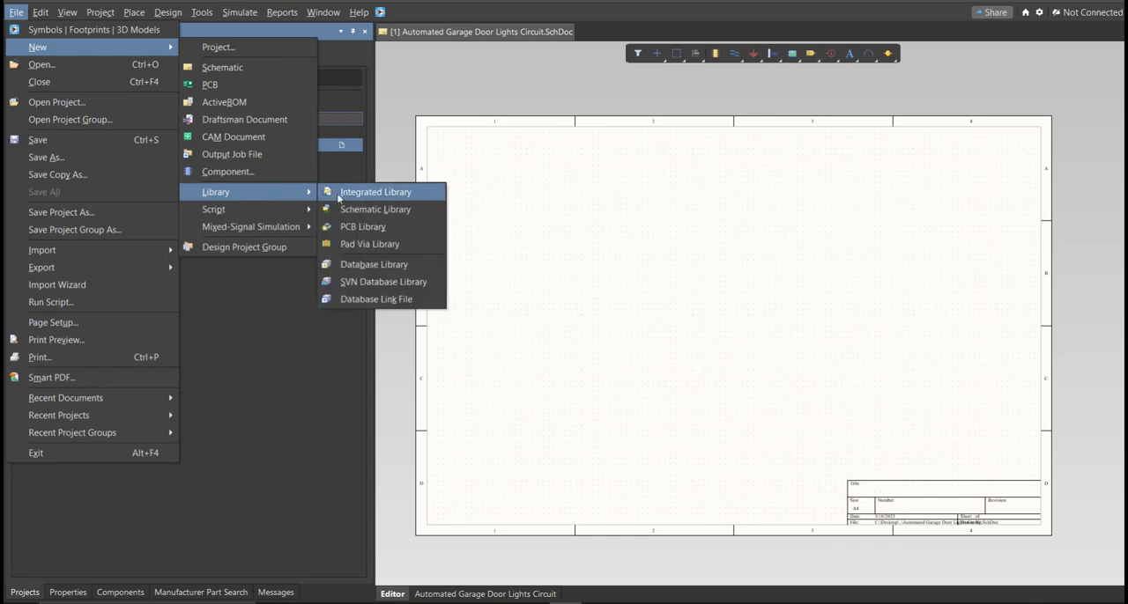
click(359, 209)
right_drag(701, 306, 652, 299)
middle_drag(652, 298, 655, 303)
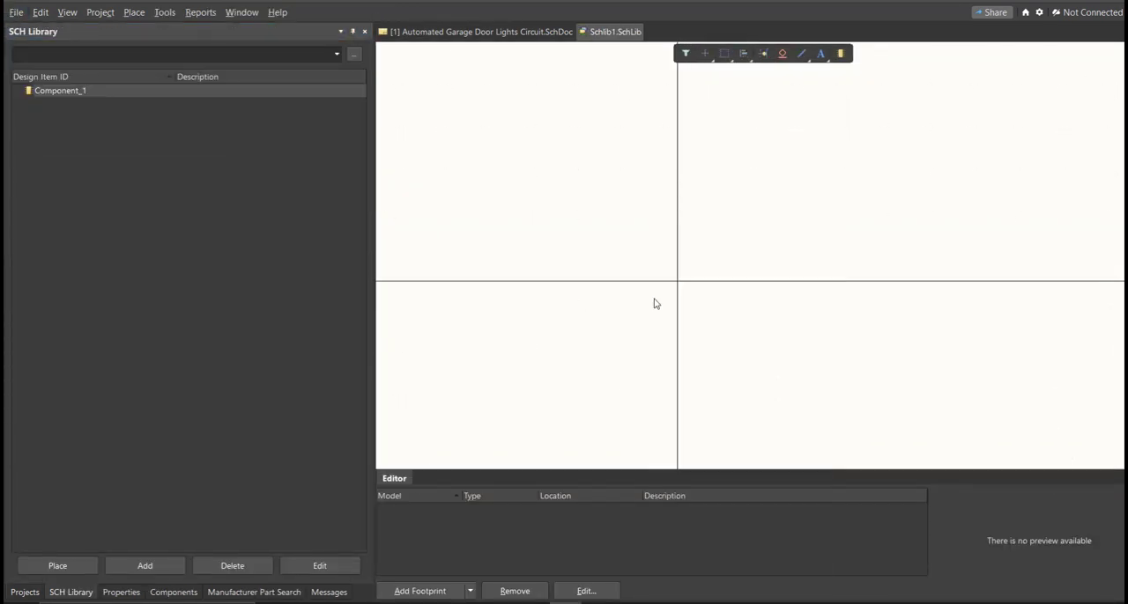
key(ctrl+s)
text(Automated Garage Door Lights Circuit)
click(762, 386)
click(834, 493)
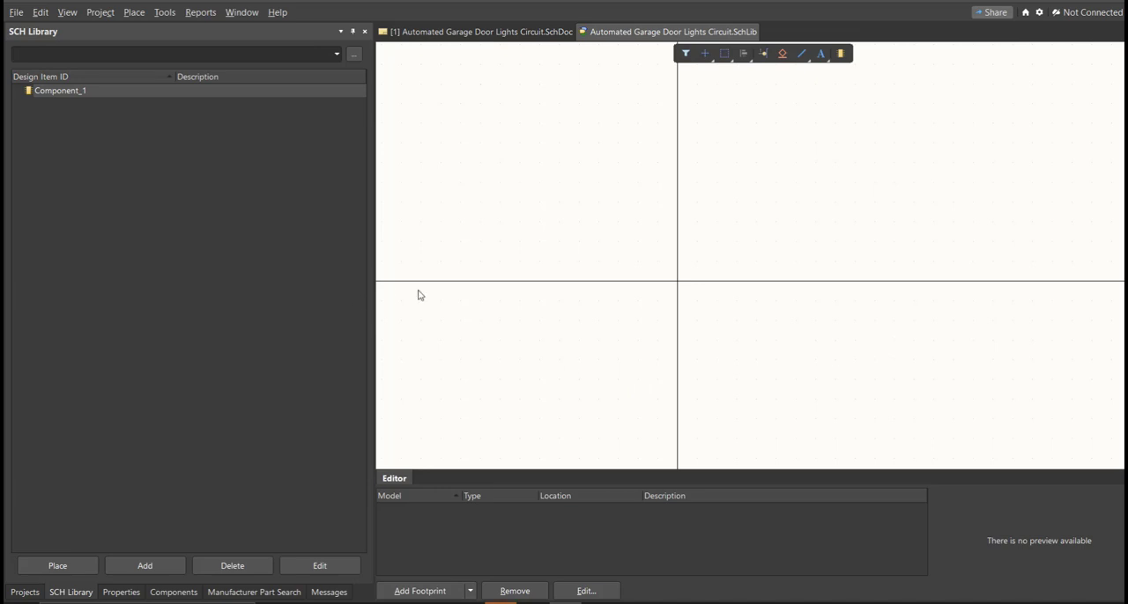
Add a new PCB library saved as Automated Garage Door Lights Circuit and return to the schematic document
click(15, 12)
mouse_move(31, 48)
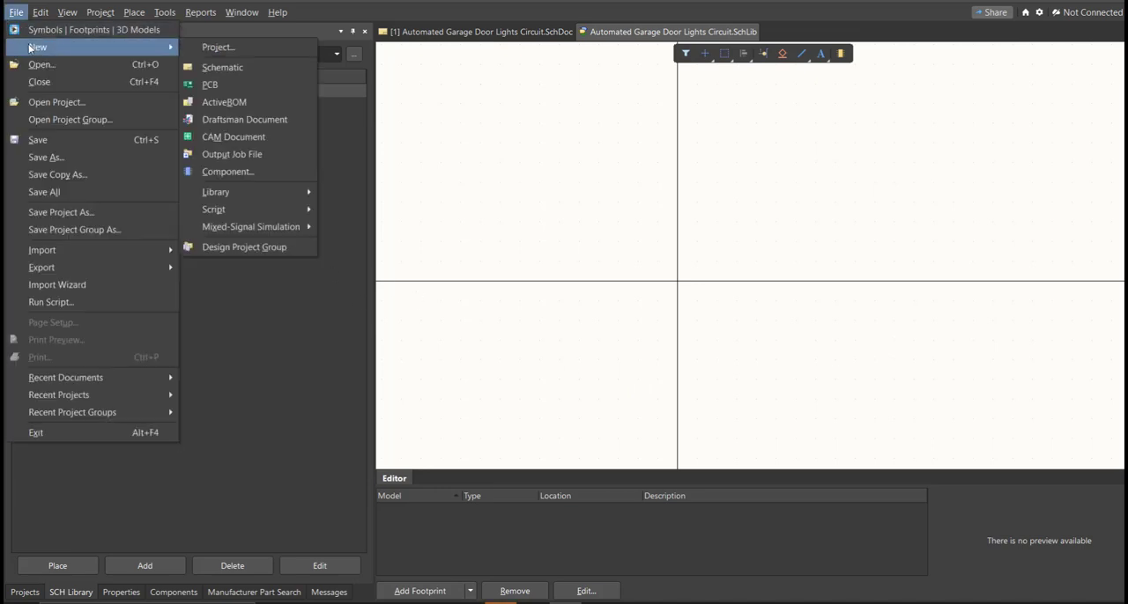
mouse_move(300, 194)
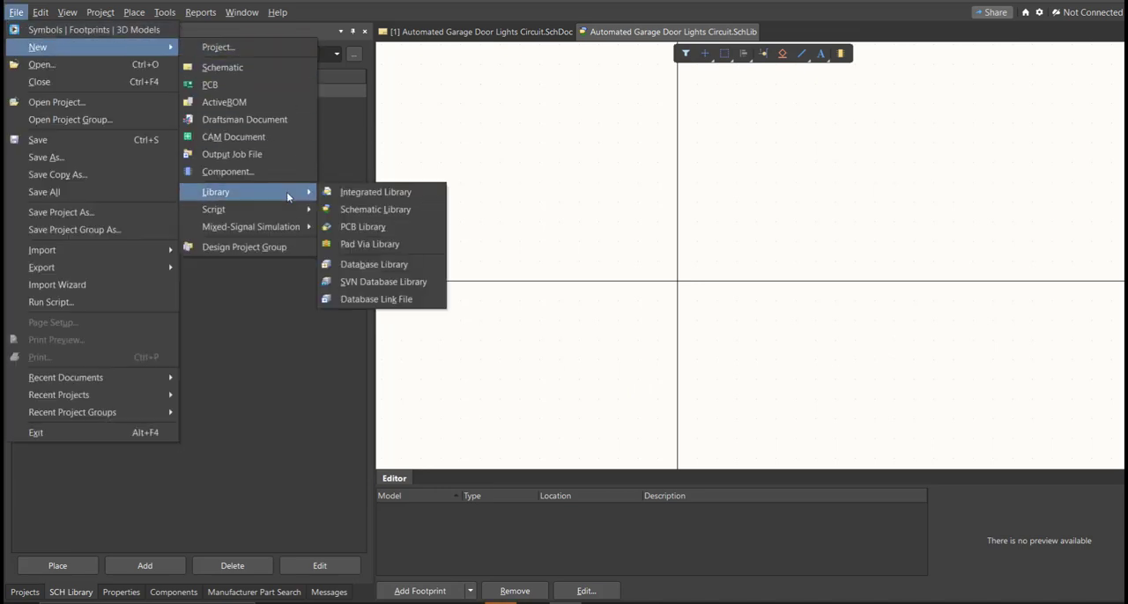
click(386, 226)
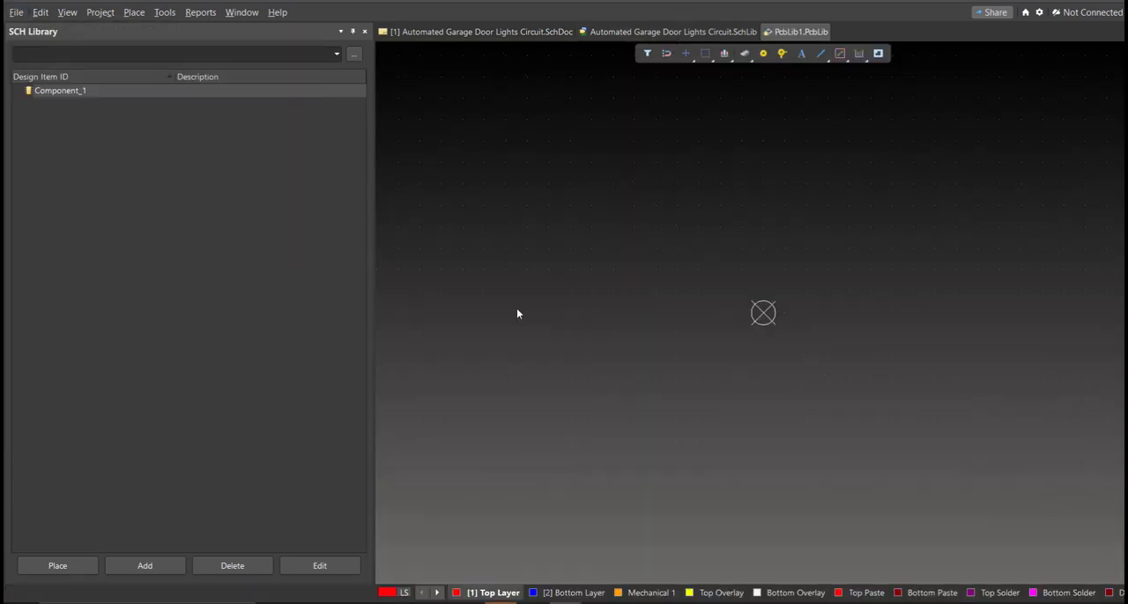
mouse_move(658, 355)
right_down()
mouse_move(606, 347)
mouse_move(648, 346)
right_up()
ctrl+scroll(606, 347, down, 4)
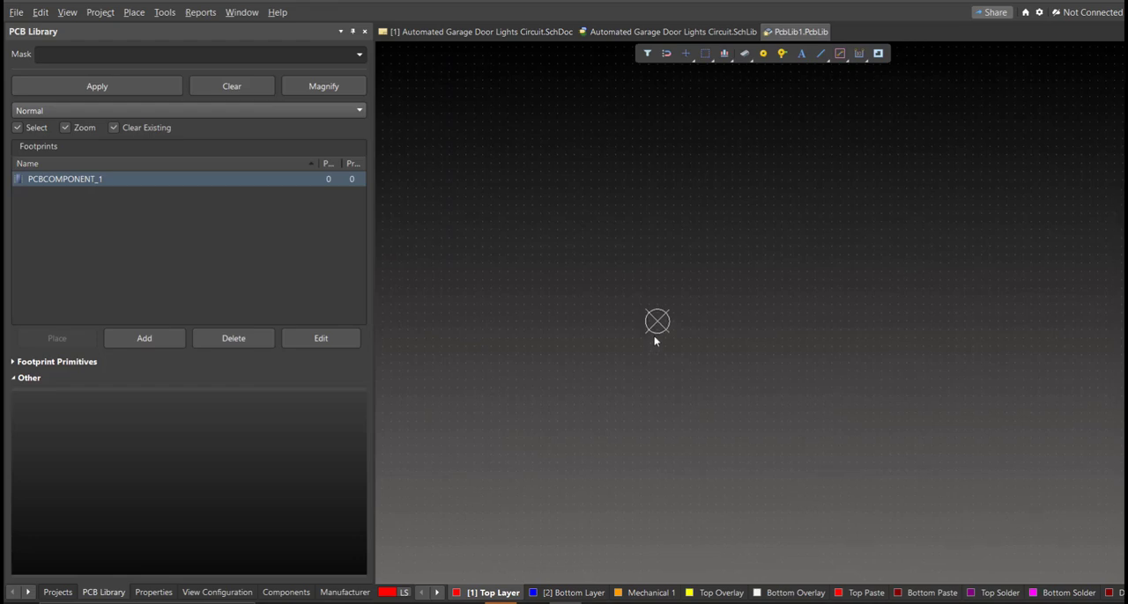
key(ctrl+s)
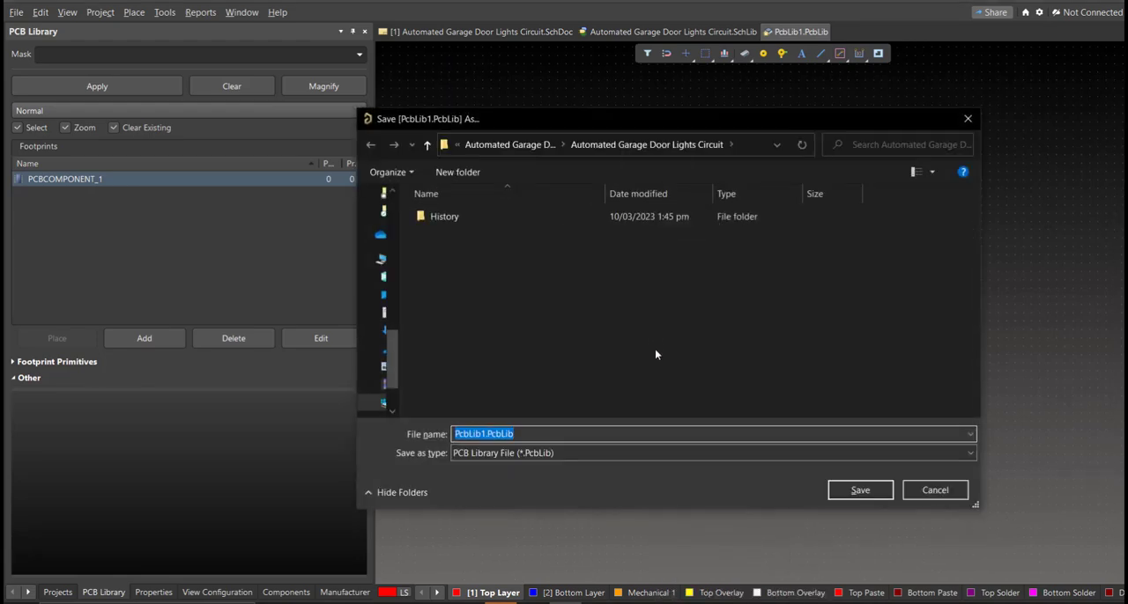
text(Automated Garage Door Lights Circuit)
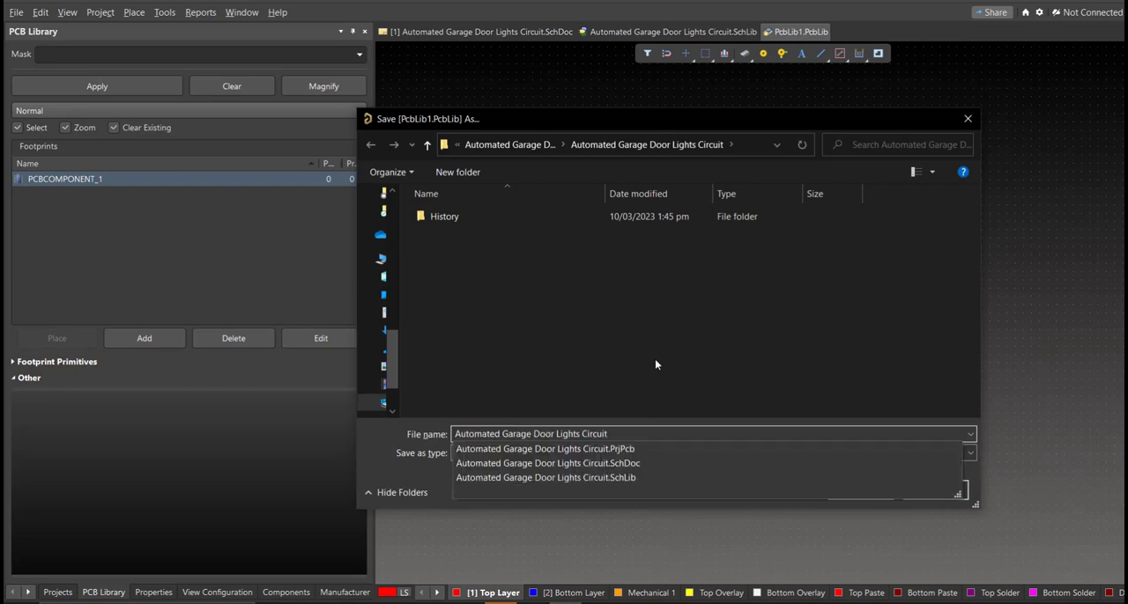
key(Escape)
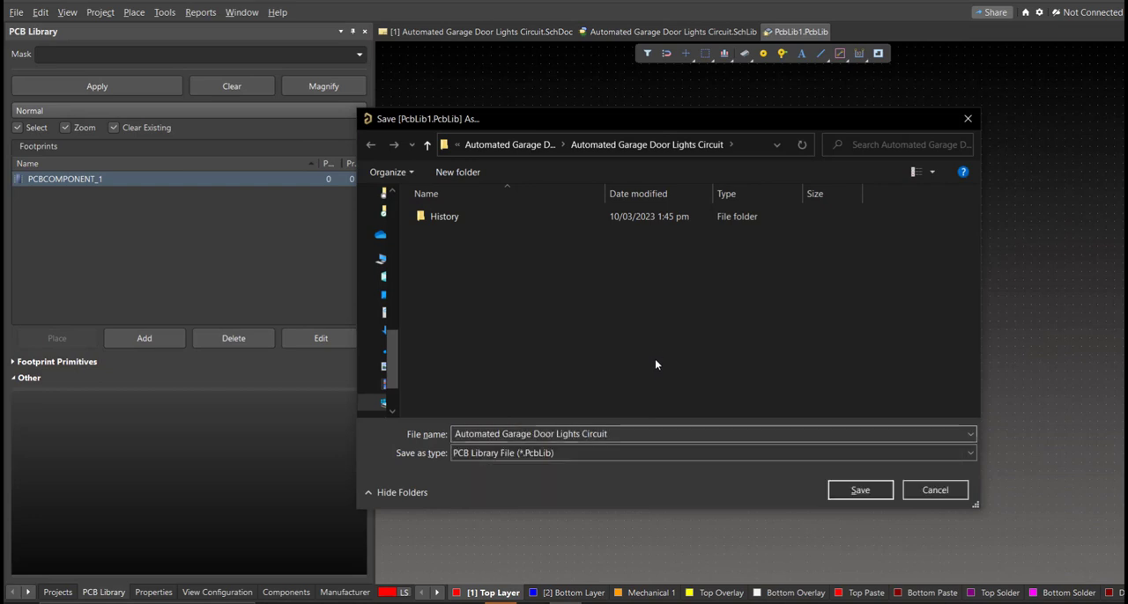
click(838, 493)
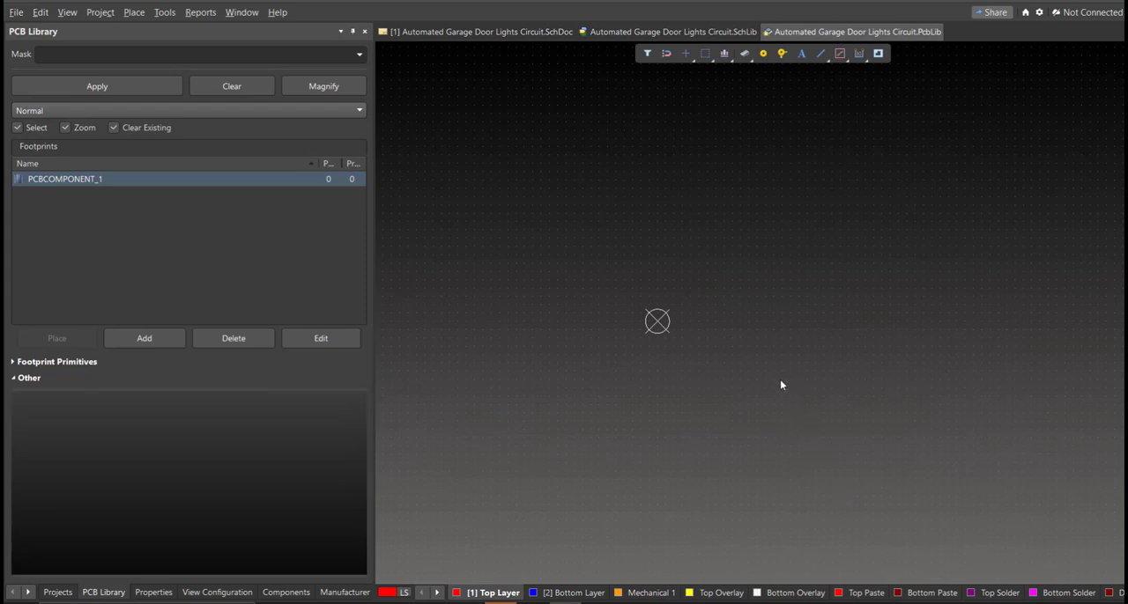
click(444, 37)
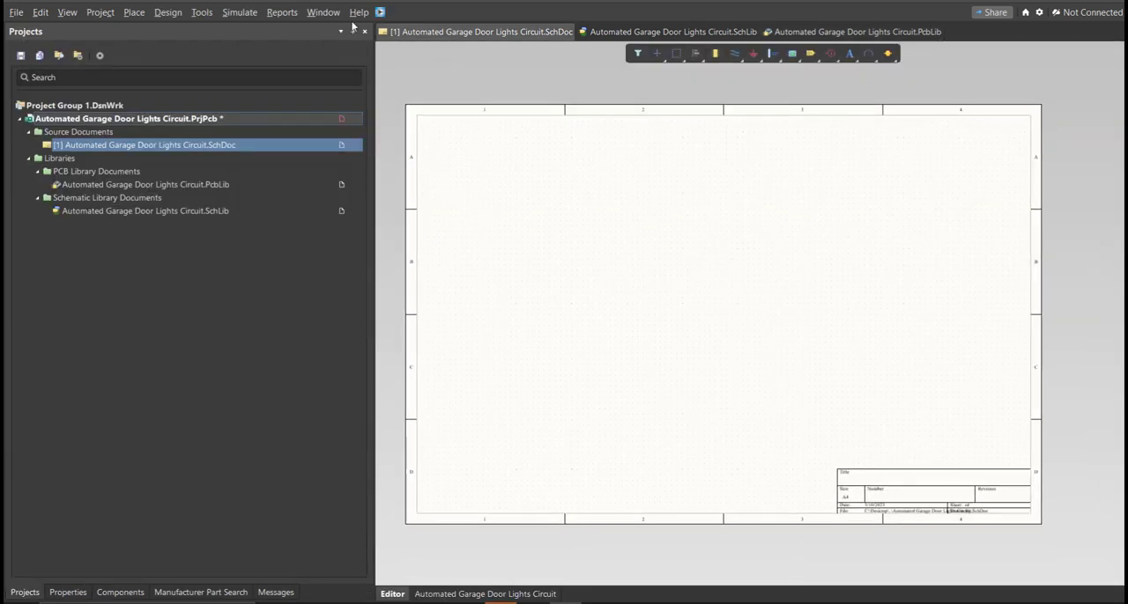
click(379, 14)
drag(111, 14, 517, 135)
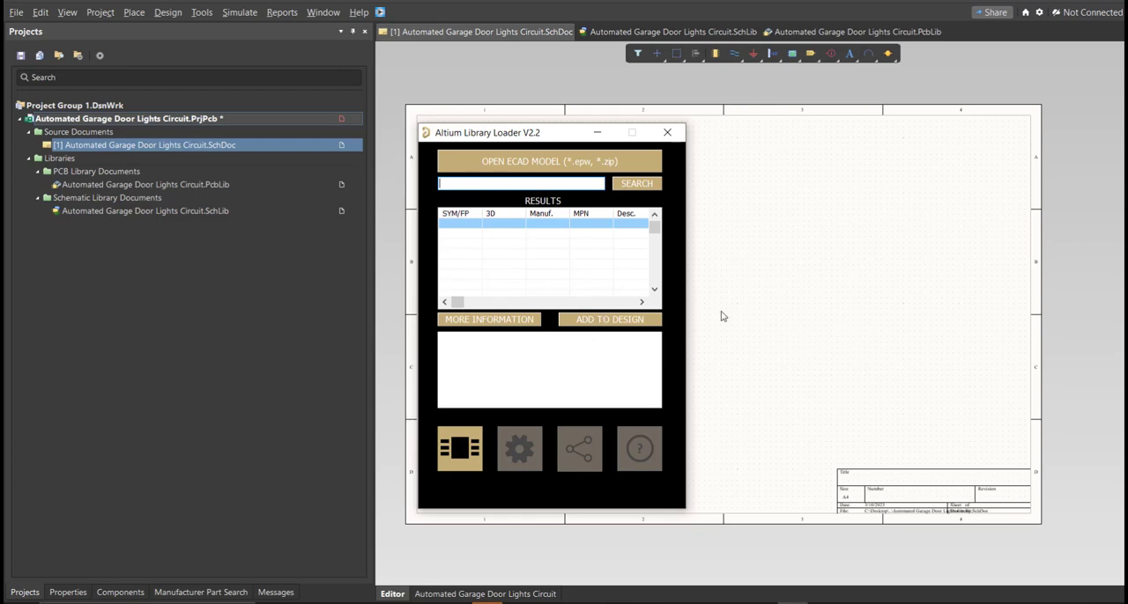
click(667, 132)
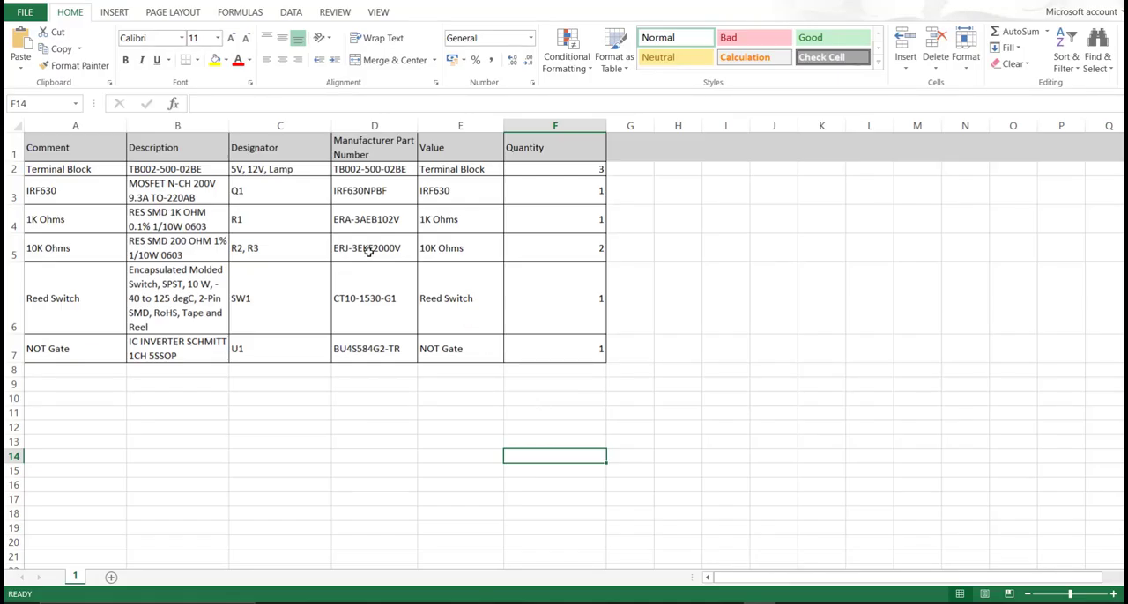
Copy the terminal block's manufacturer part number TB002-500-02BE from the Excel parts list and switch back to Altium Designer
drag(377, 151, 376, 340)
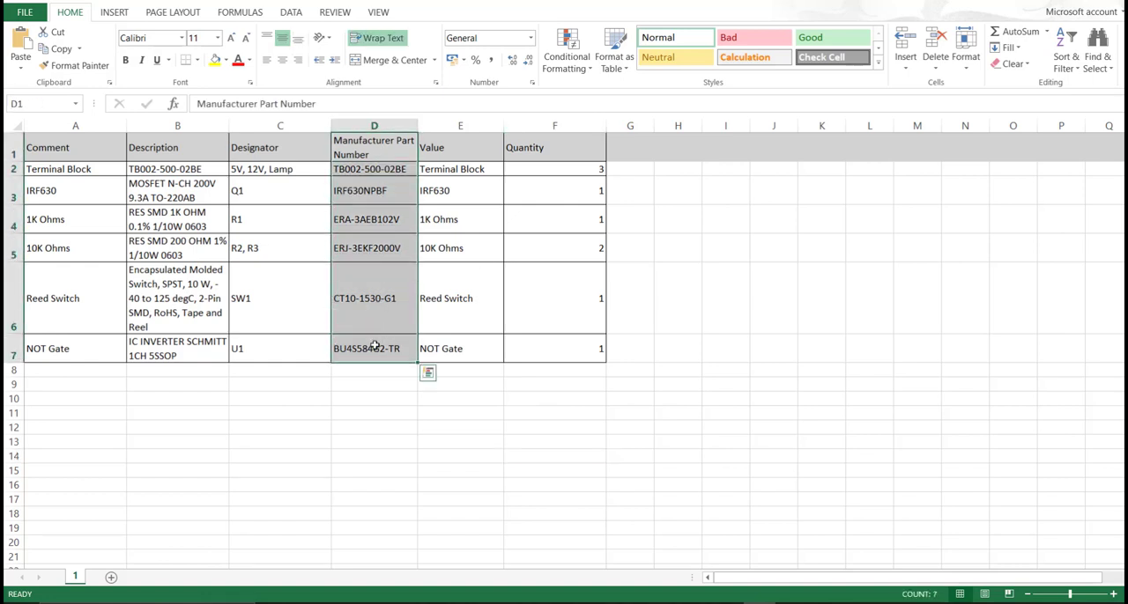
click(367, 218)
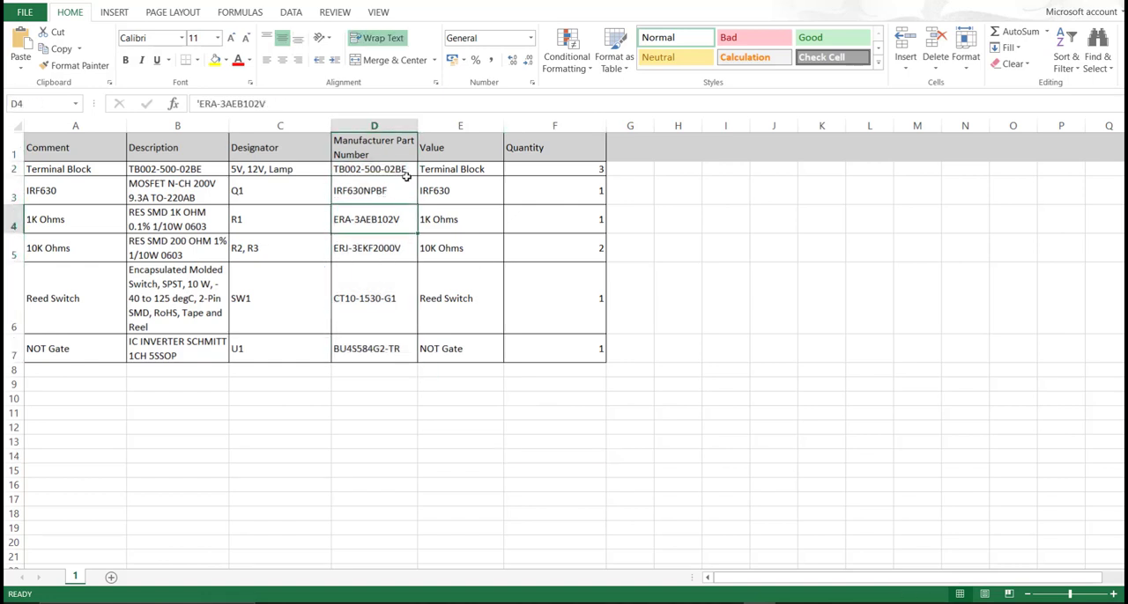
double_click(410, 169)
drag(415, 169, 334, 169)
key(ctrl+c)
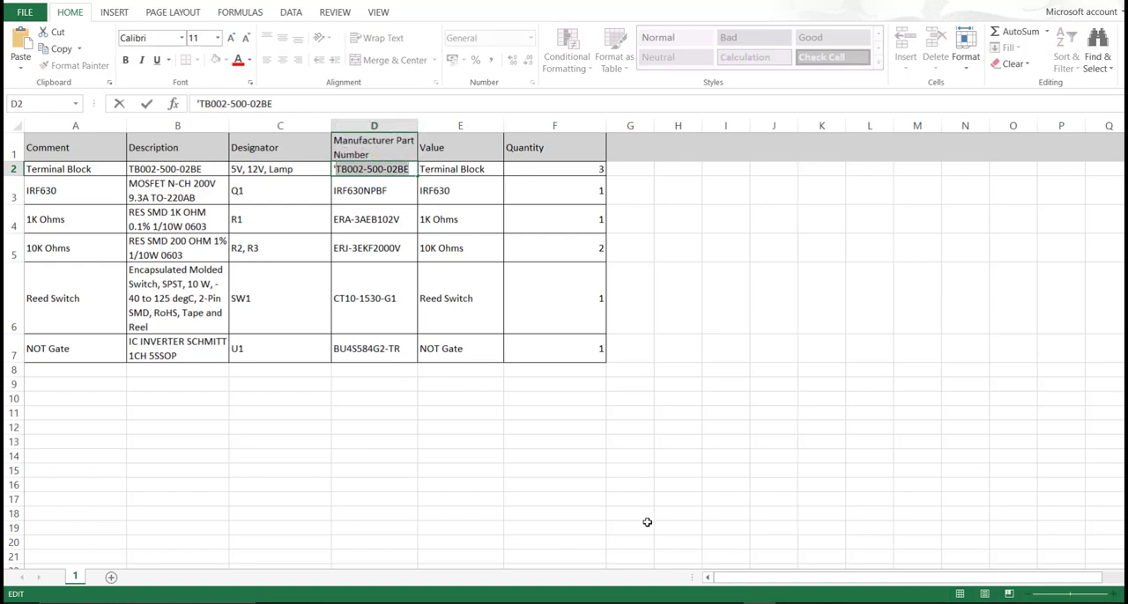
click(566, 603)
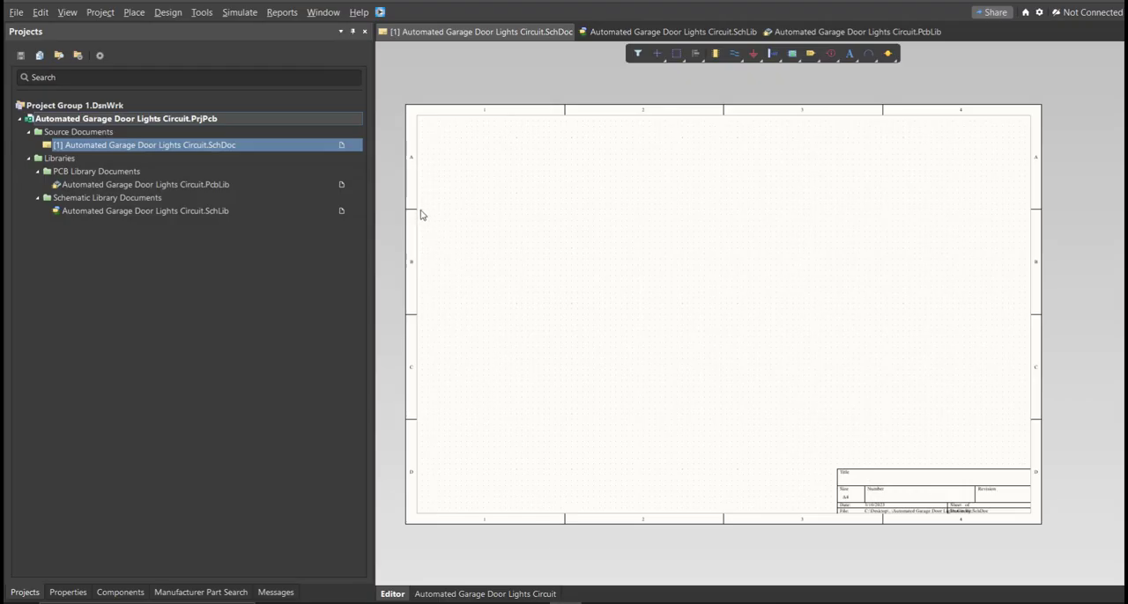
Add part TB002-500-02BE to the design with the Altium Library Loader and place it in the lower-left area of the sheet
click(381, 12)
click(537, 169)
key(ctrl+v)
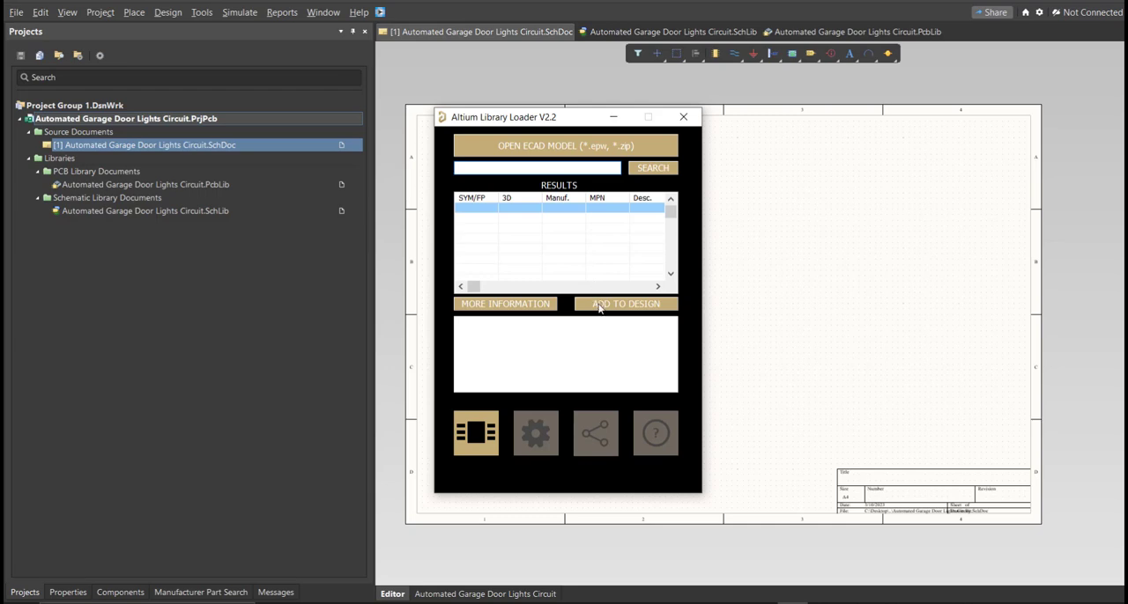
click(599, 305)
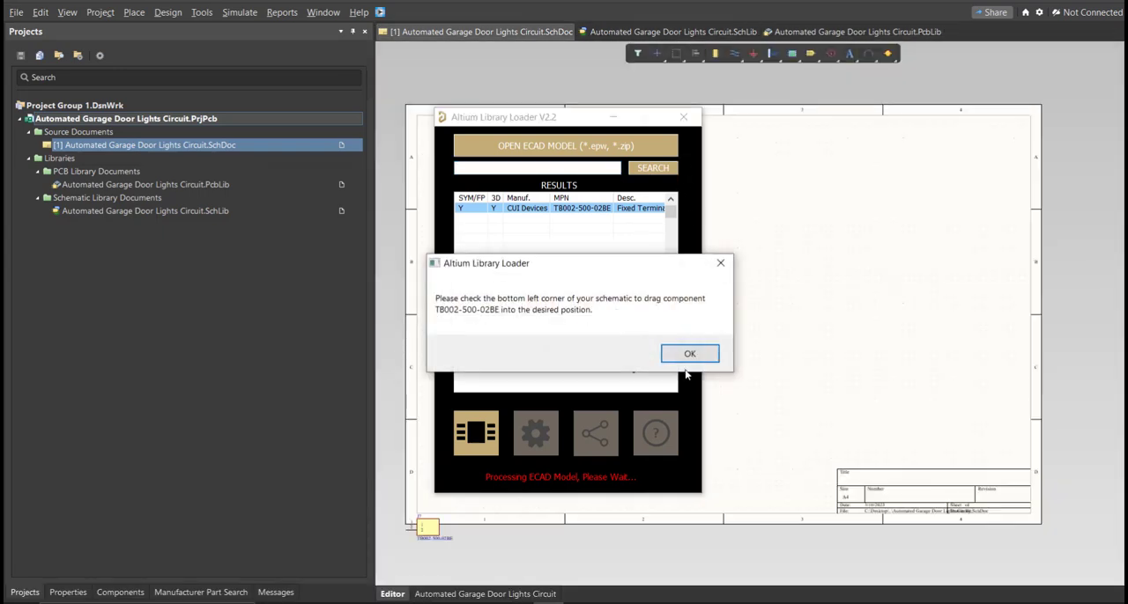
click(692, 357)
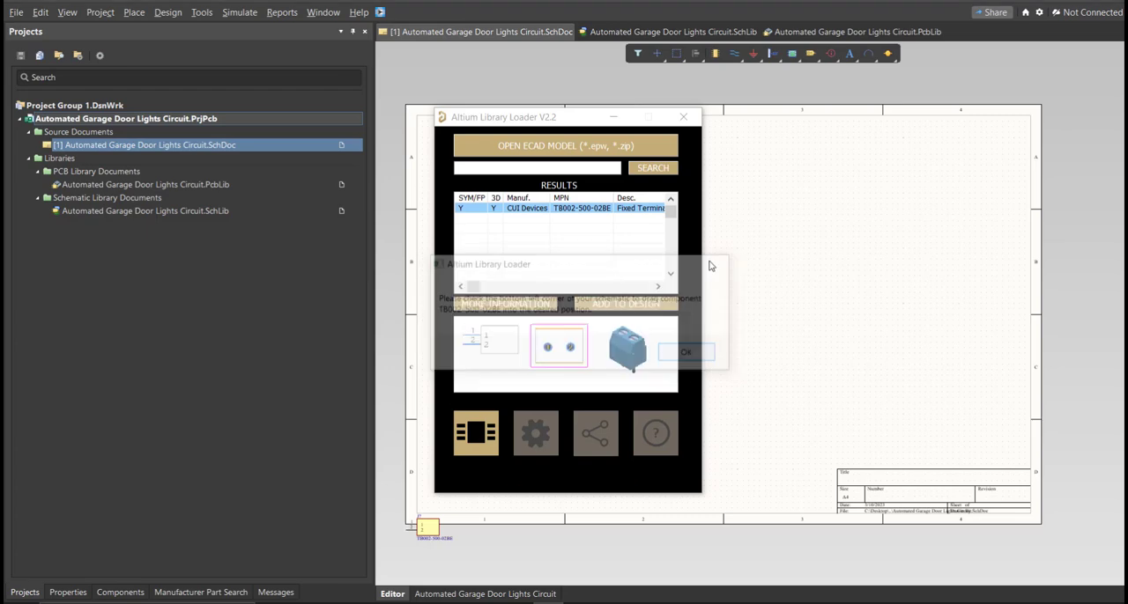
click(685, 124)
drag(427, 527, 526, 371)
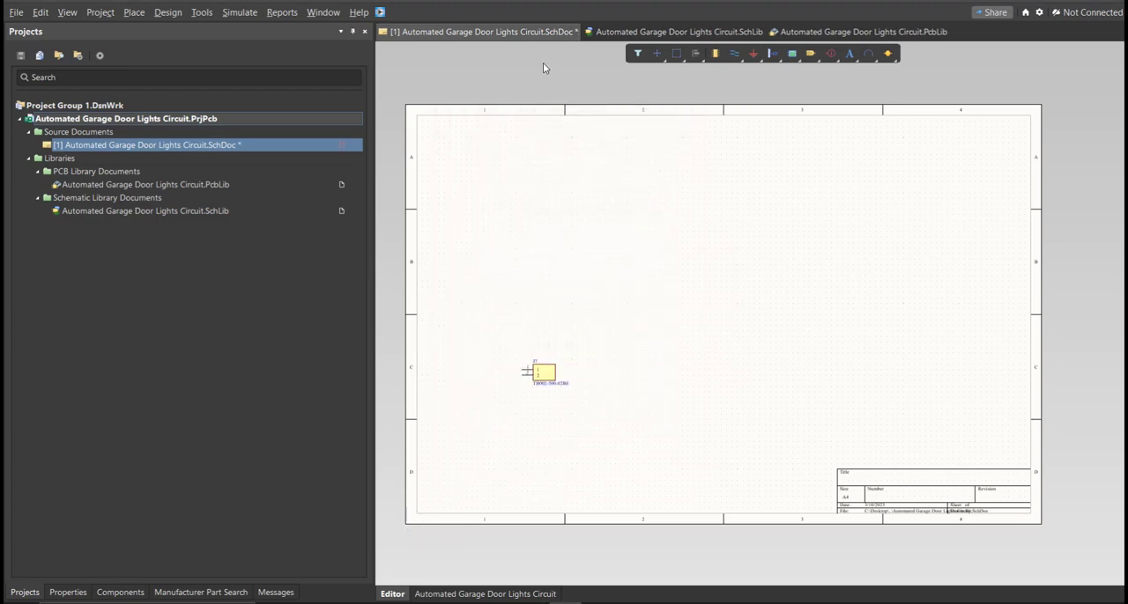
Delete the empty Component_1 from the schematic library and save the library
click(614, 35)
click(121, 105)
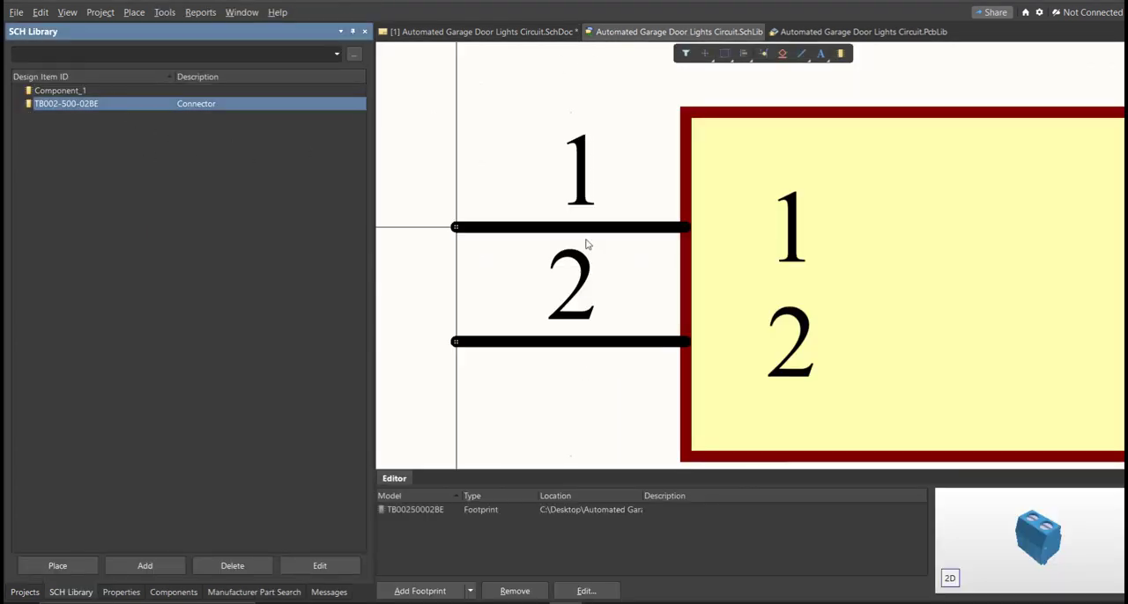
click(272, 93)
key(Delete)
key(Return)
right_drag(744, 245, 735, 245)
ctrl+scroll(734, 245, down, 3)
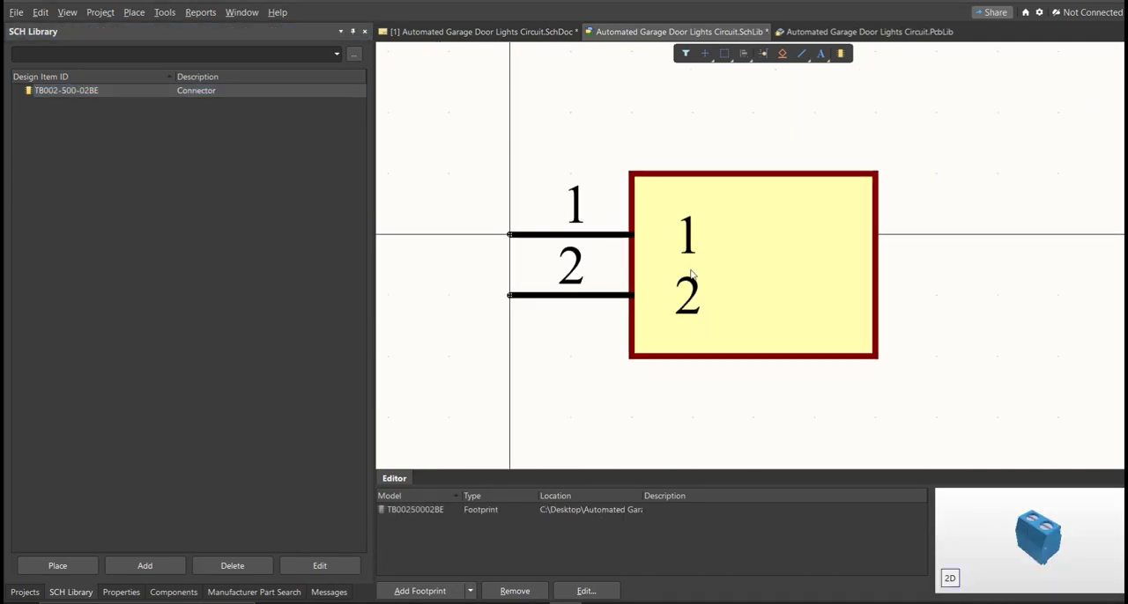
key(ctrl+s)
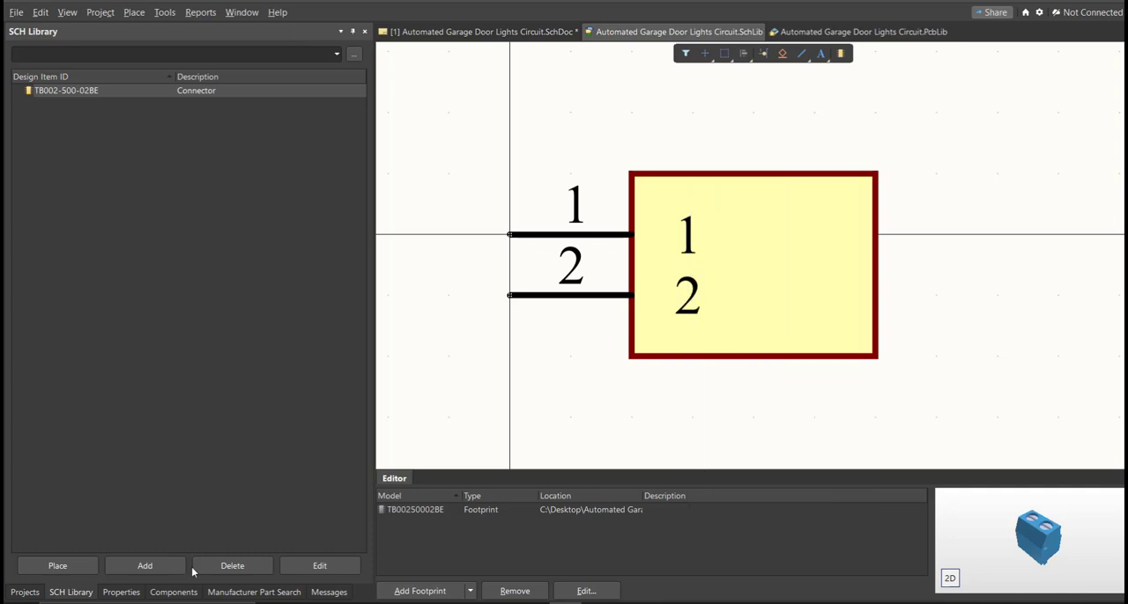
Set the TB002-500-02BE library component's comment to Terminal Block
click(120, 592)
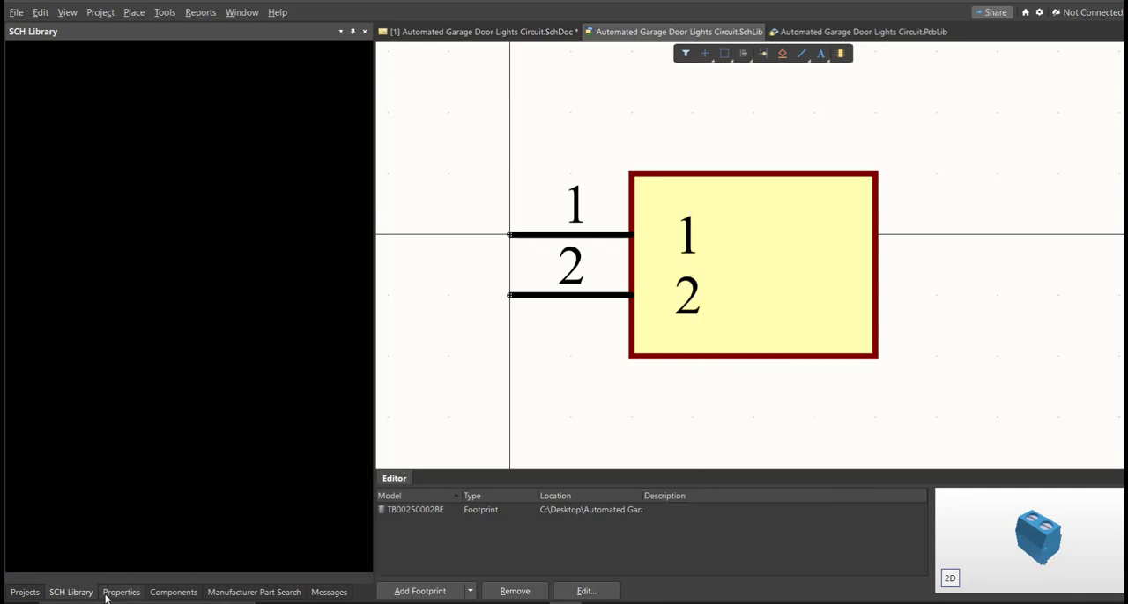
click(101, 166)
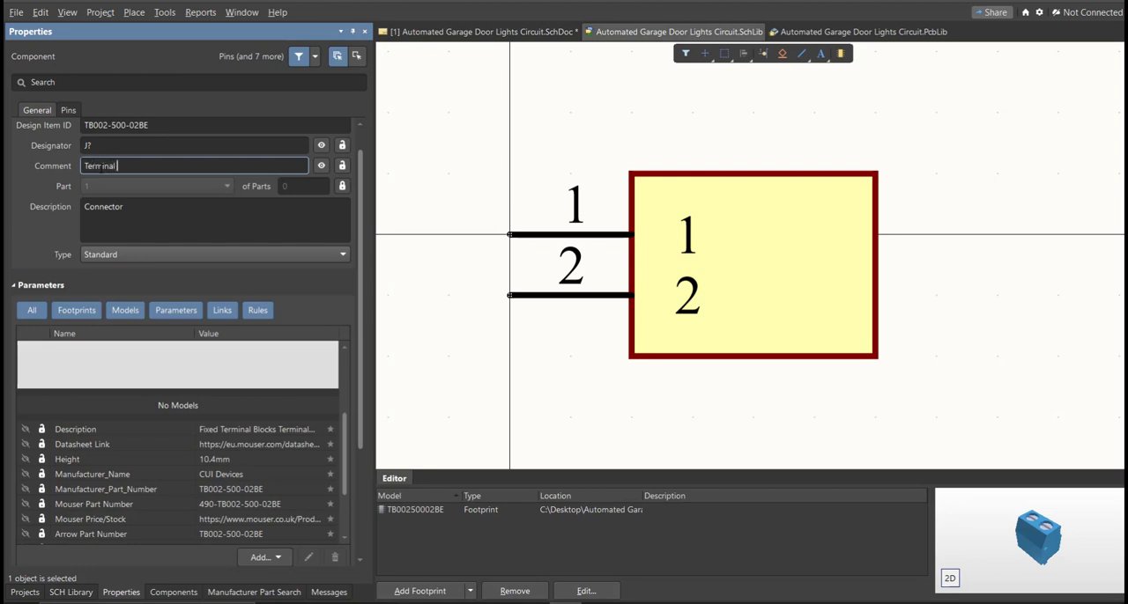
text(Terminal Block)
key(Return)
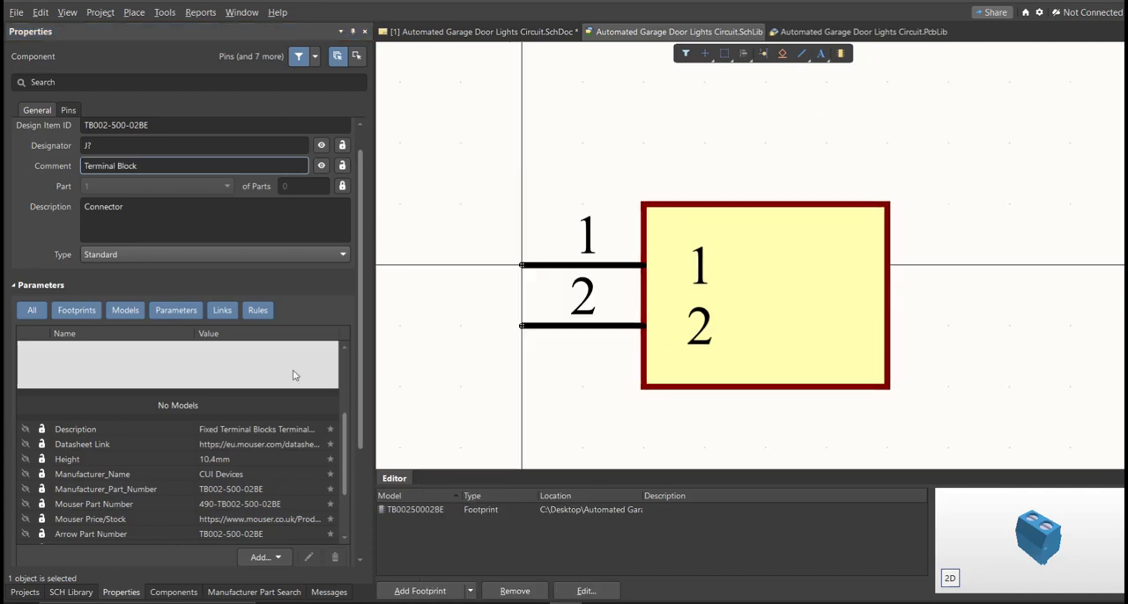
Place the Terminal Block component from the schematic library onto the schematic beside the existing TB002-500-02BE part
click(80, 596)
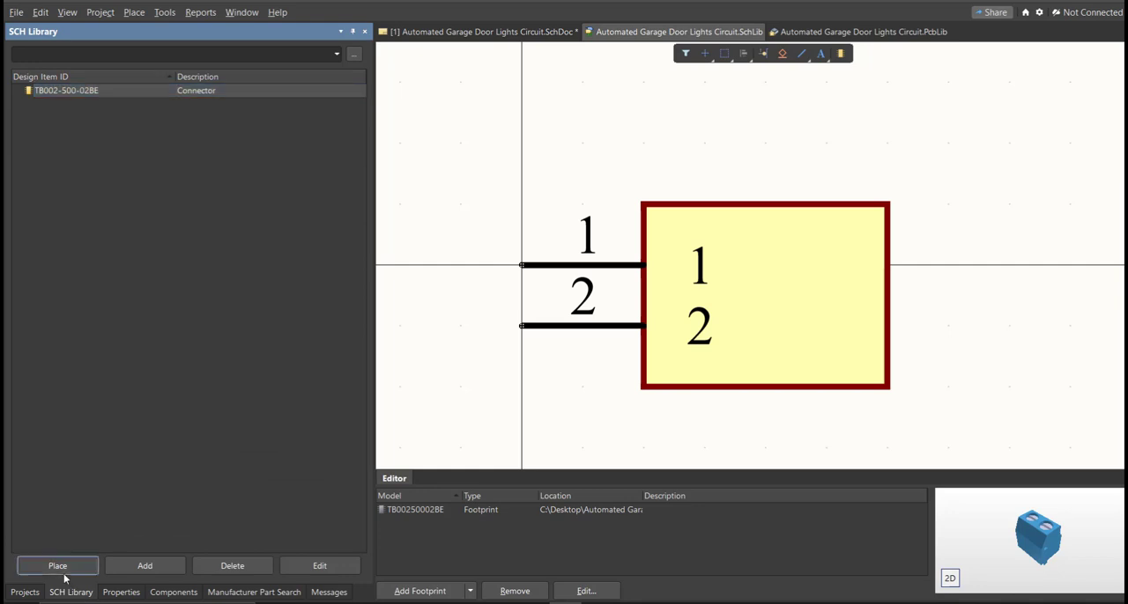
click(57, 566)
ctrl+scroll(587, 390, up, 3)
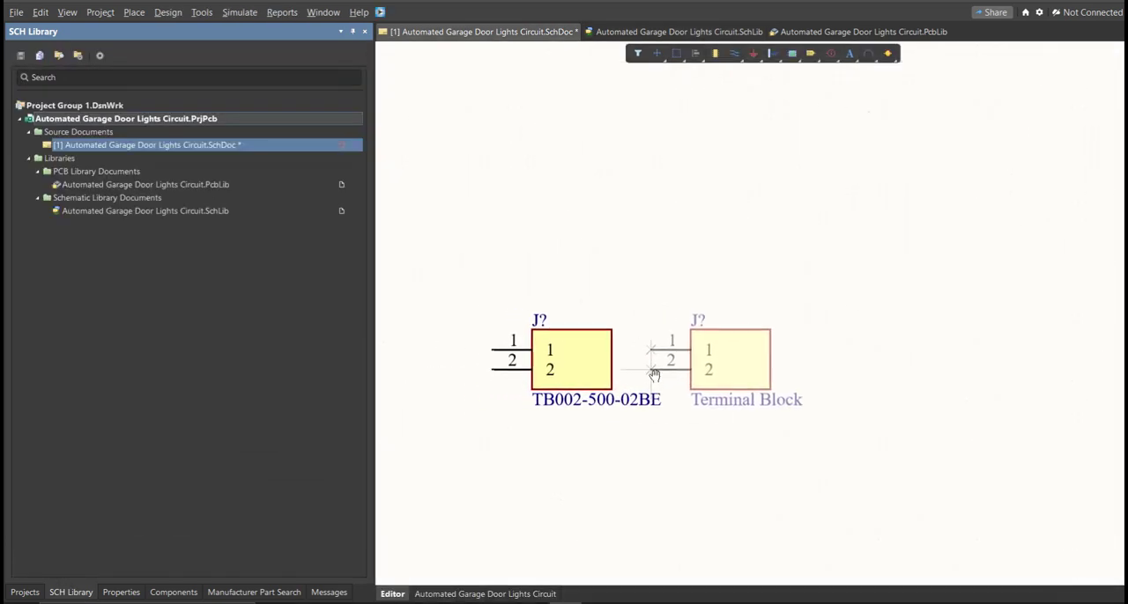
click(749, 370)
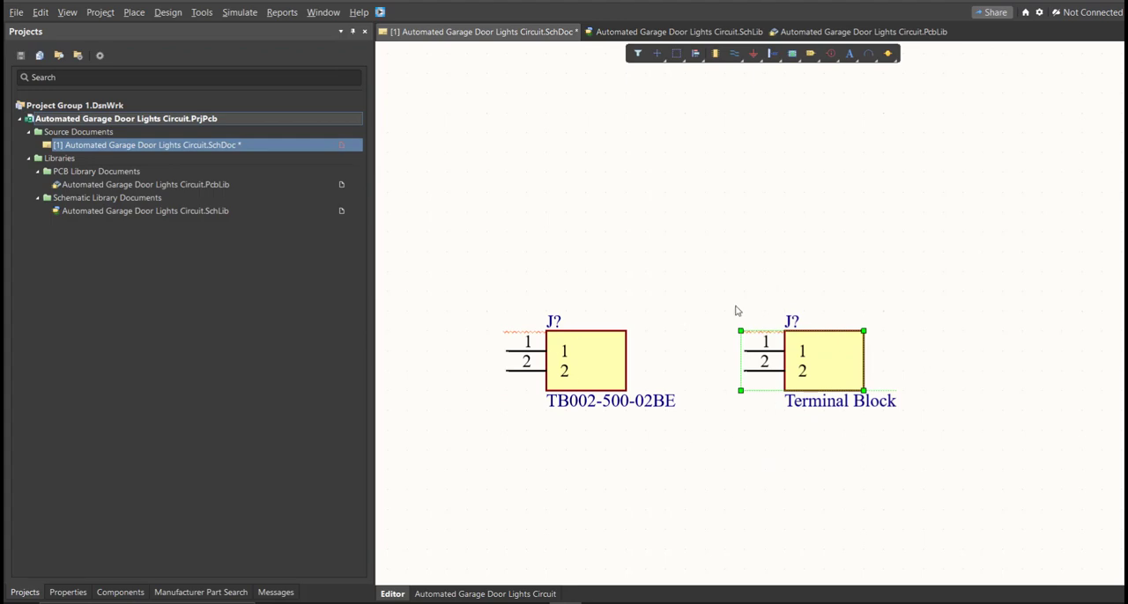
Delete both terminal block symbols from the schematic sheet
drag(655, 274, 490, 441)
drag(926, 302, 724, 435)
click(721, 448)
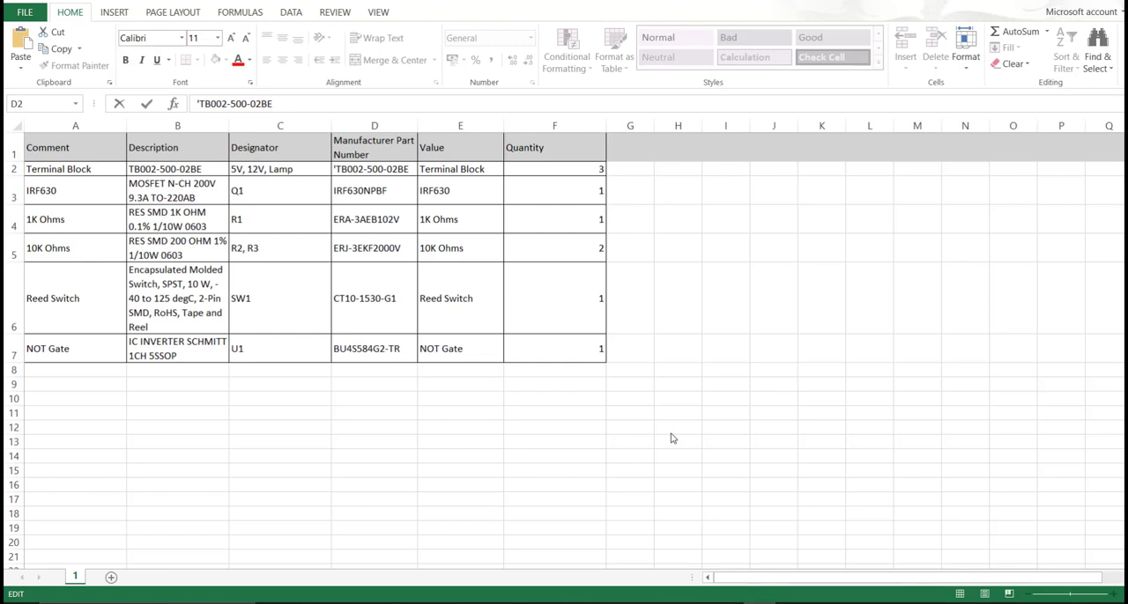
click(465, 217)
Select the Manufacturer Part Number column, D1 to D7, in the Excel parts list and switch back to Altium Designer
drag(374, 147, 392, 353)
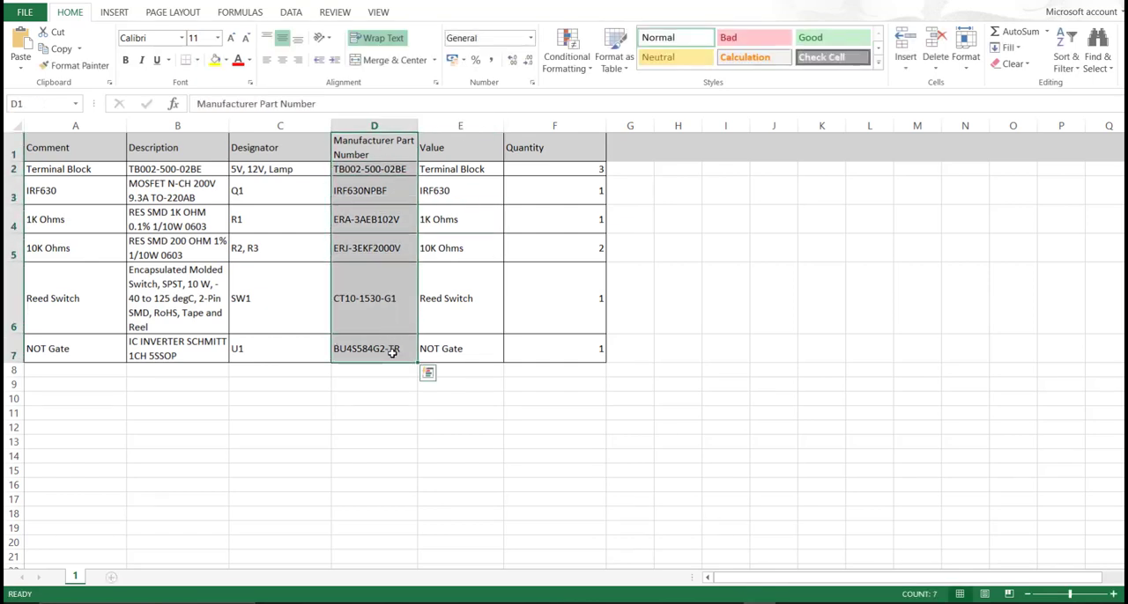
click(783, 603)
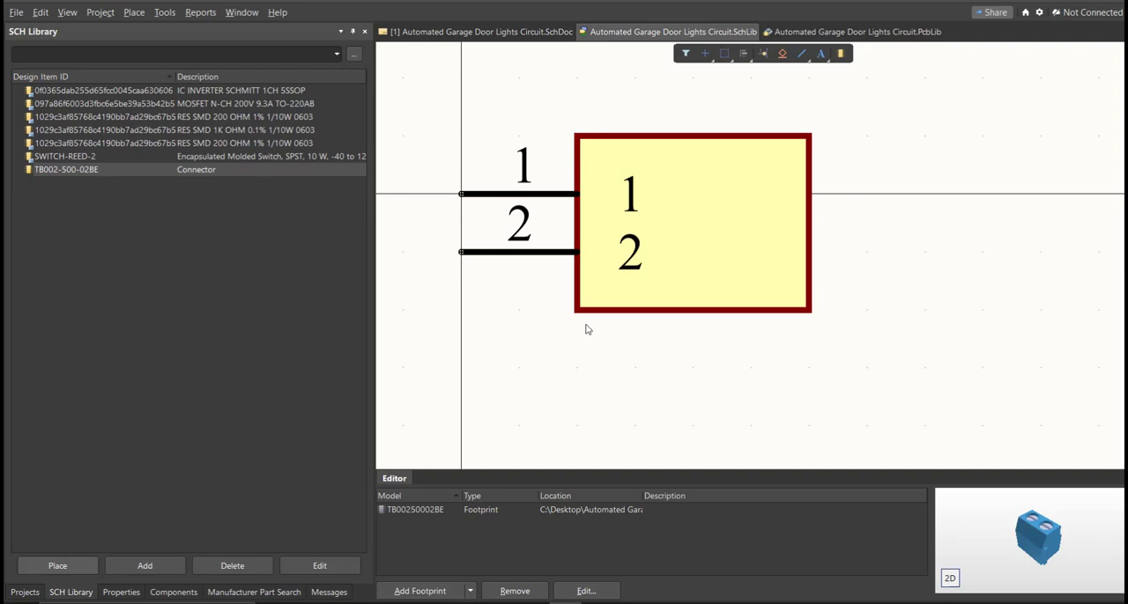
Examine the symbol and footprint model of every component in the schematic library, from the Schmitt inverter to the connector
right_drag(587, 328, 597, 339)
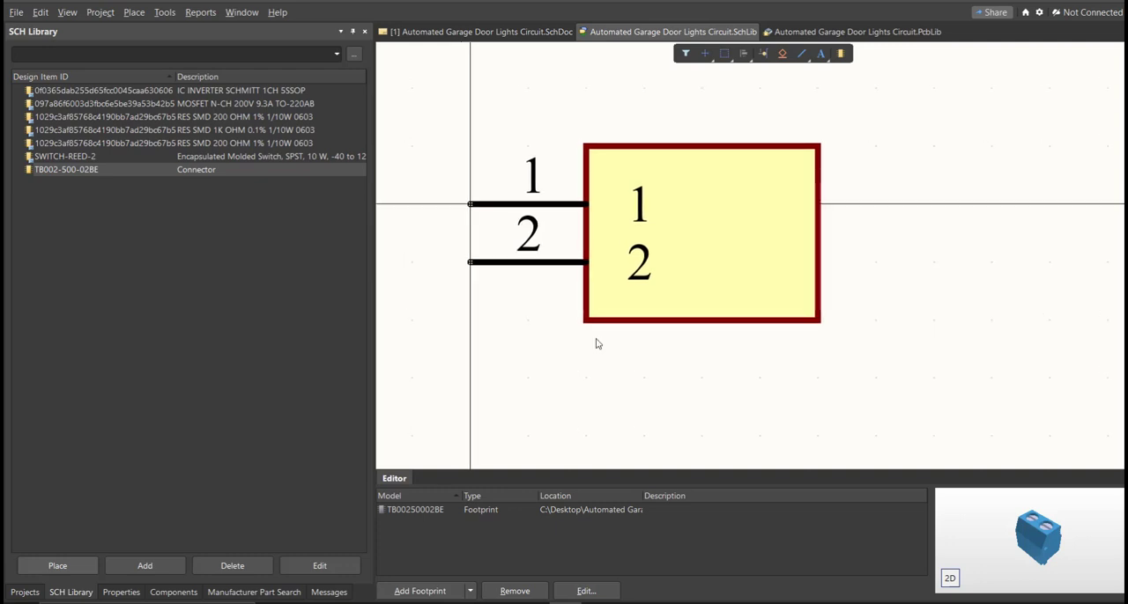
click(77, 594)
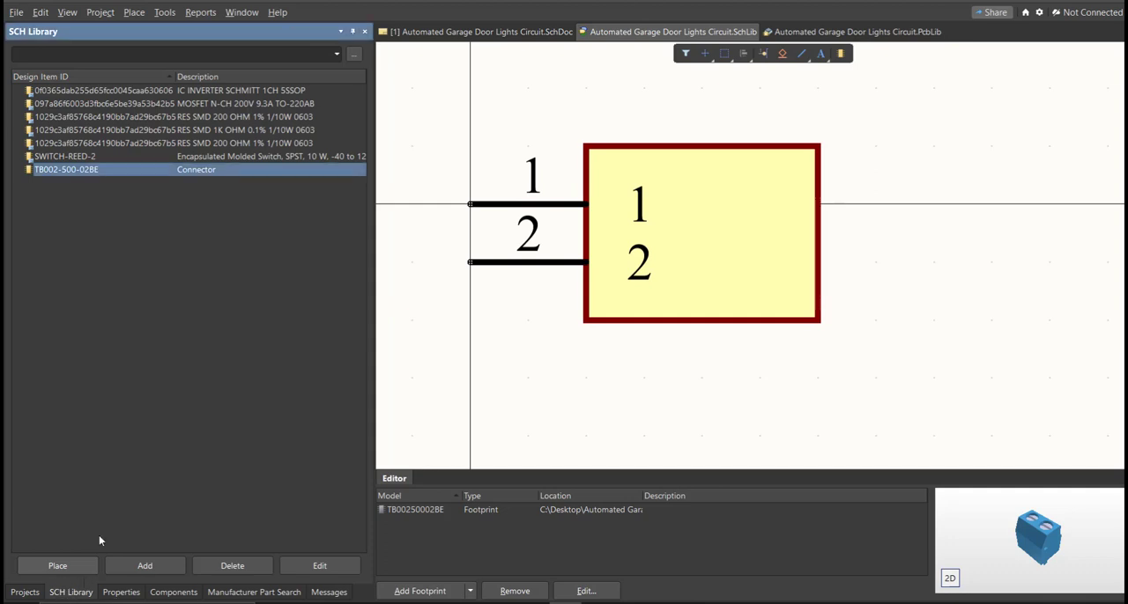
click(88, 91)
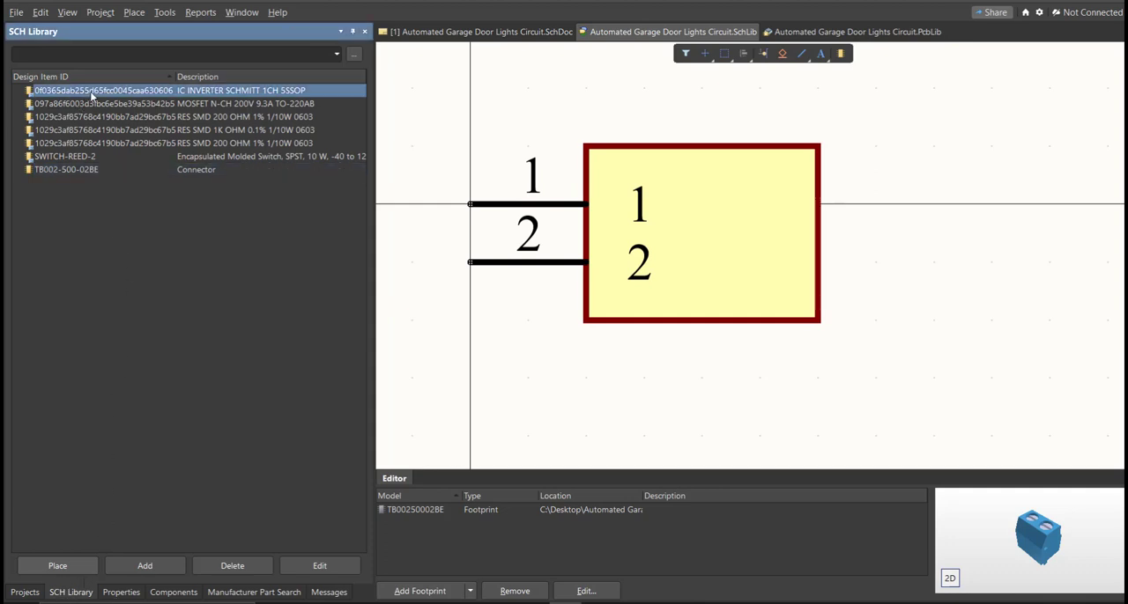
key(Down)
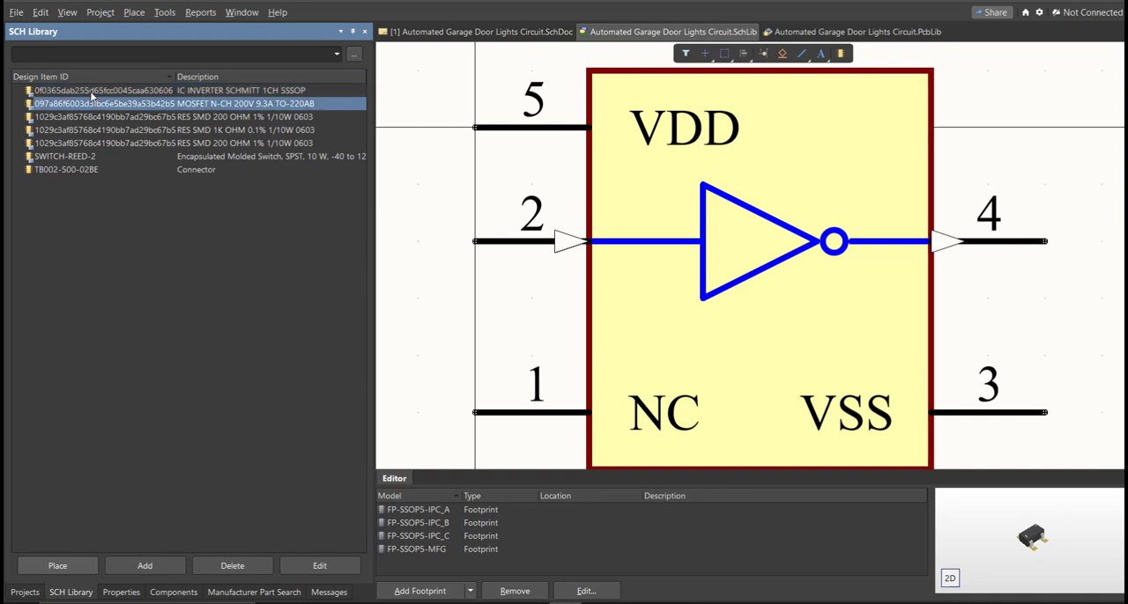
key(Down)
key(Down)
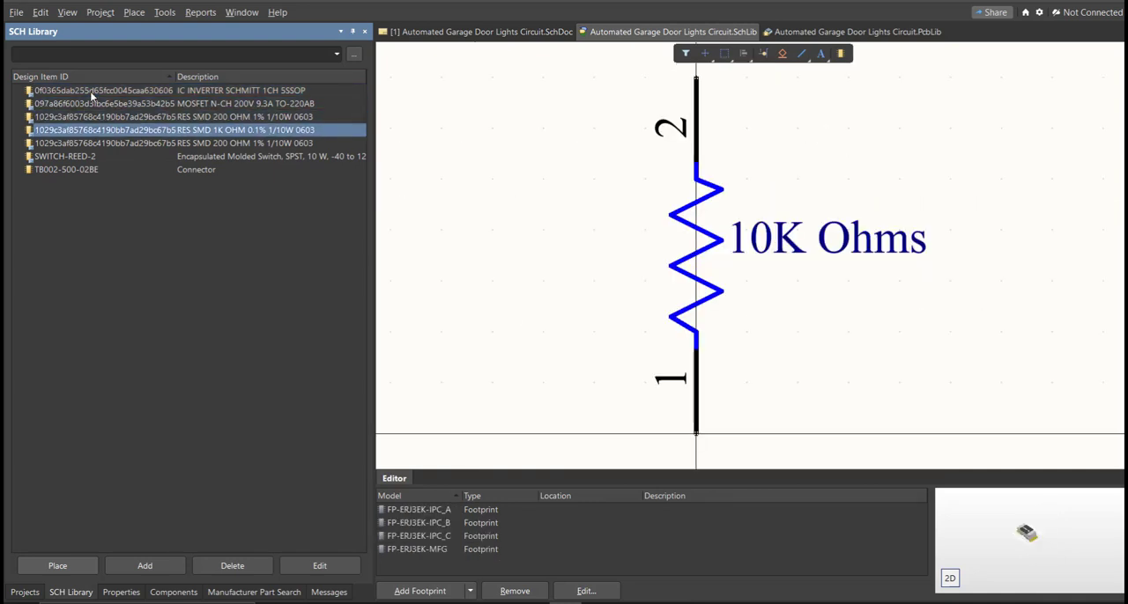
key(Down)
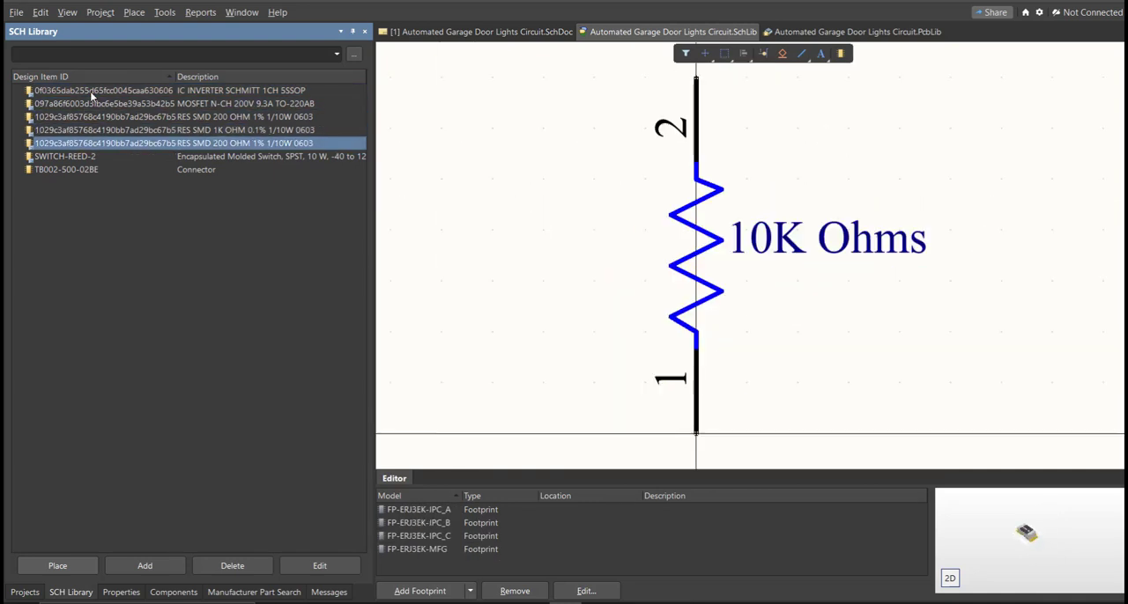
key(Down)
key(Down)
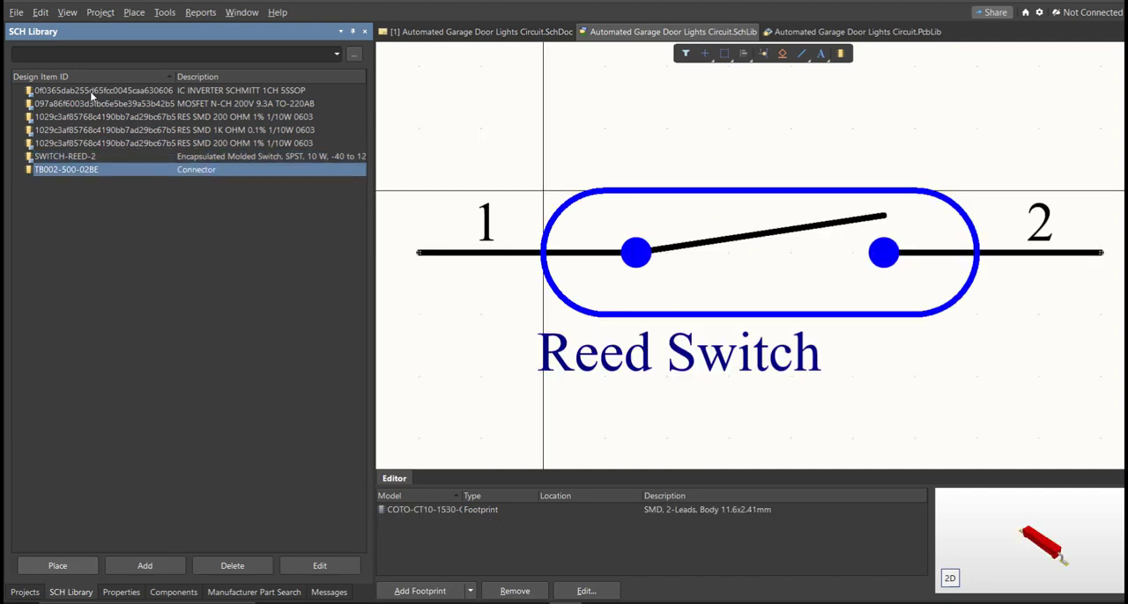
Return to the schematic document and bring up the component list of Automated Garage Door Lights Circuit.SchLib
click(421, 35)
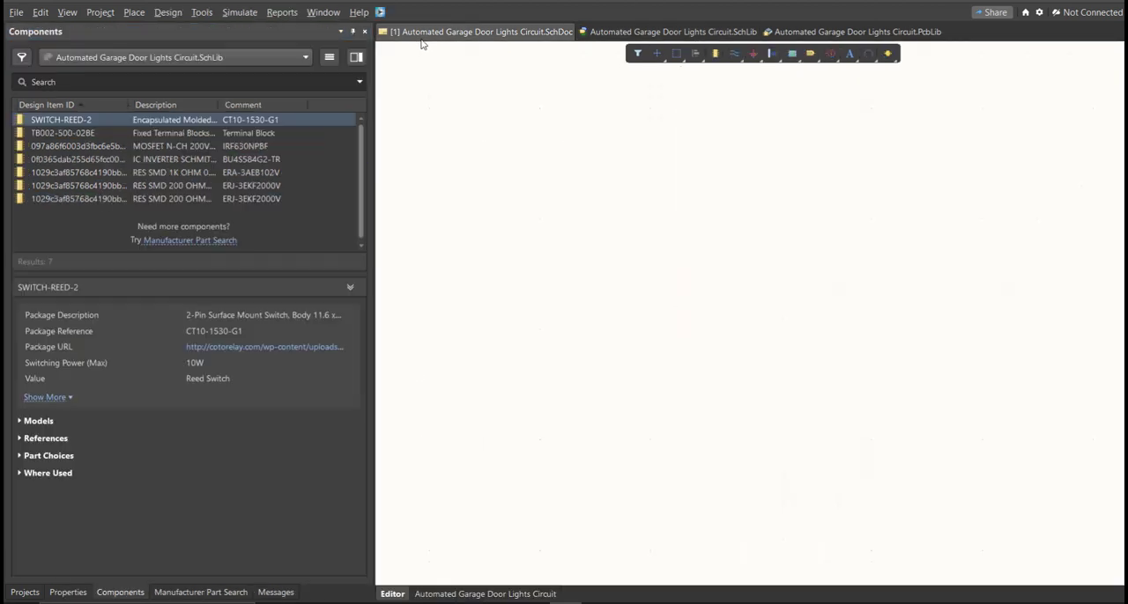
click(120, 592)
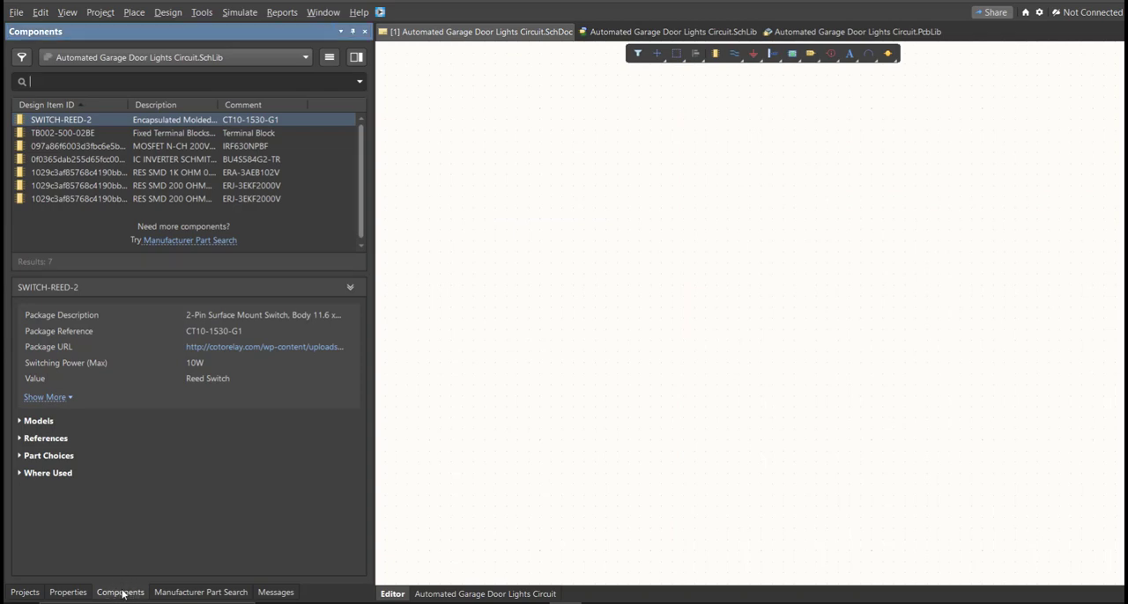
click(446, 385)
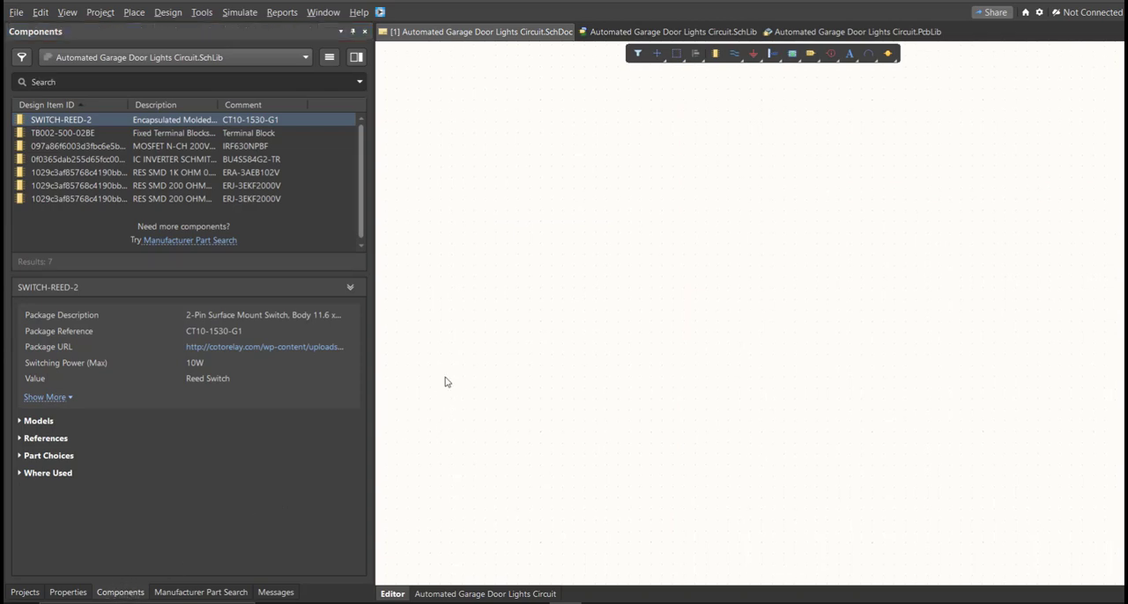
right_click(445, 381)
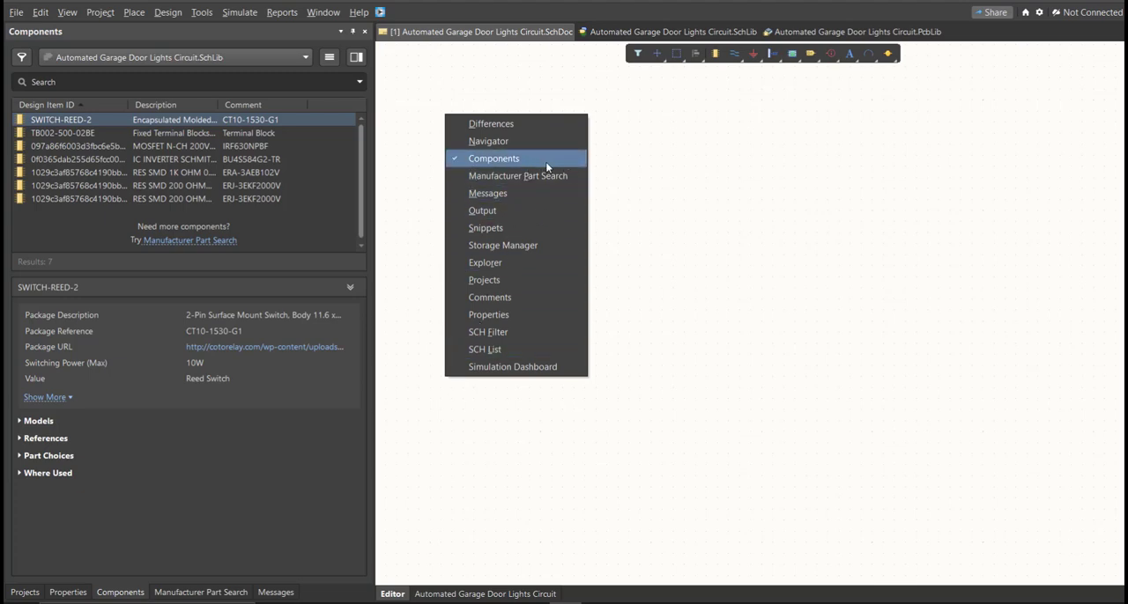
click(624, 182)
Place three terminal blocks, the reed switch, IRF630NPBF MOSFET, BU4S584G2-TR inverter, 1K Ohms resistor and two 10K Ohms resistors on the schematic
drag(75, 121, 700, 276)
key(Escape)
drag(103, 137, 400, 244)
drag(86, 148, 750, 310)
drag(85, 174, 604, 379)
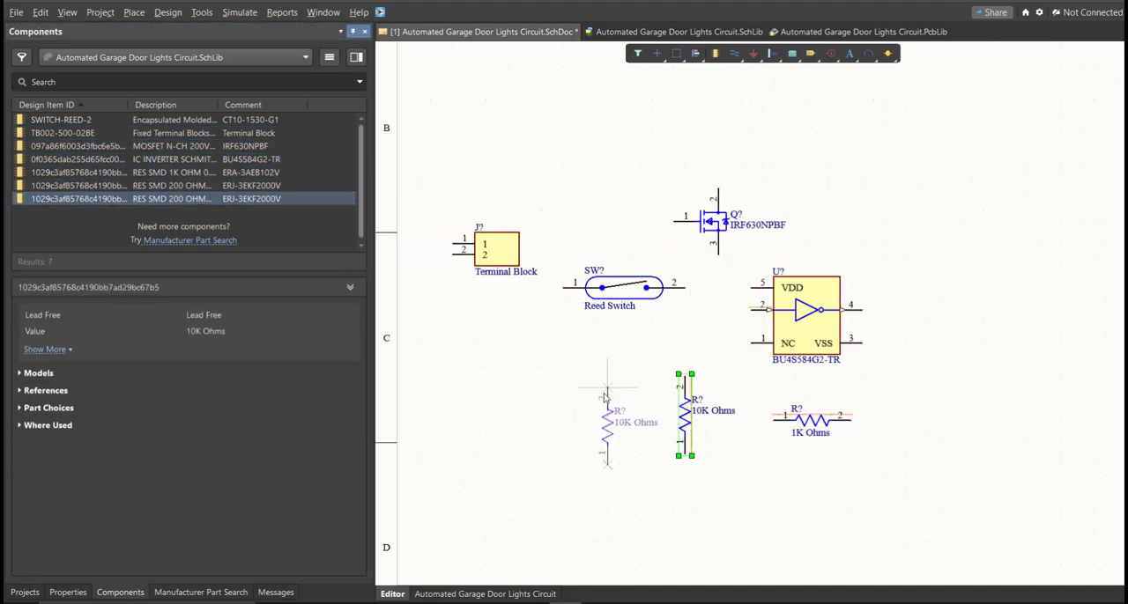
drag(104, 133, 1102, 238)
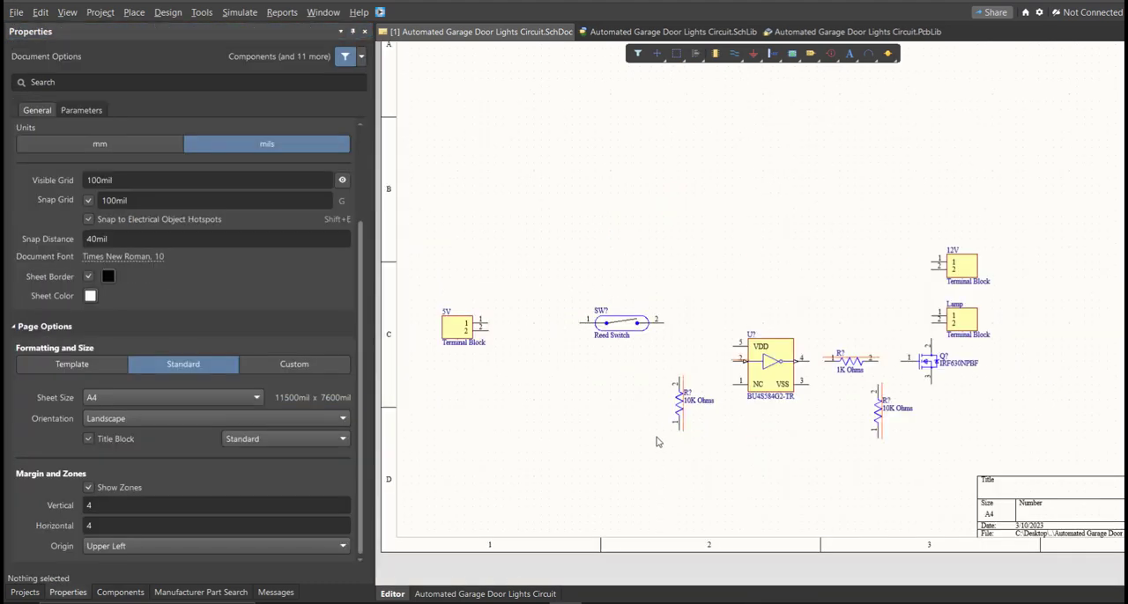
Run Annotate Schematics with Across Then Down ordering and generate proposed designators for the unnumbered parts
ctrl+scroll(728, 425, up, 2)
ctrl+scroll(794, 327, up, 4)
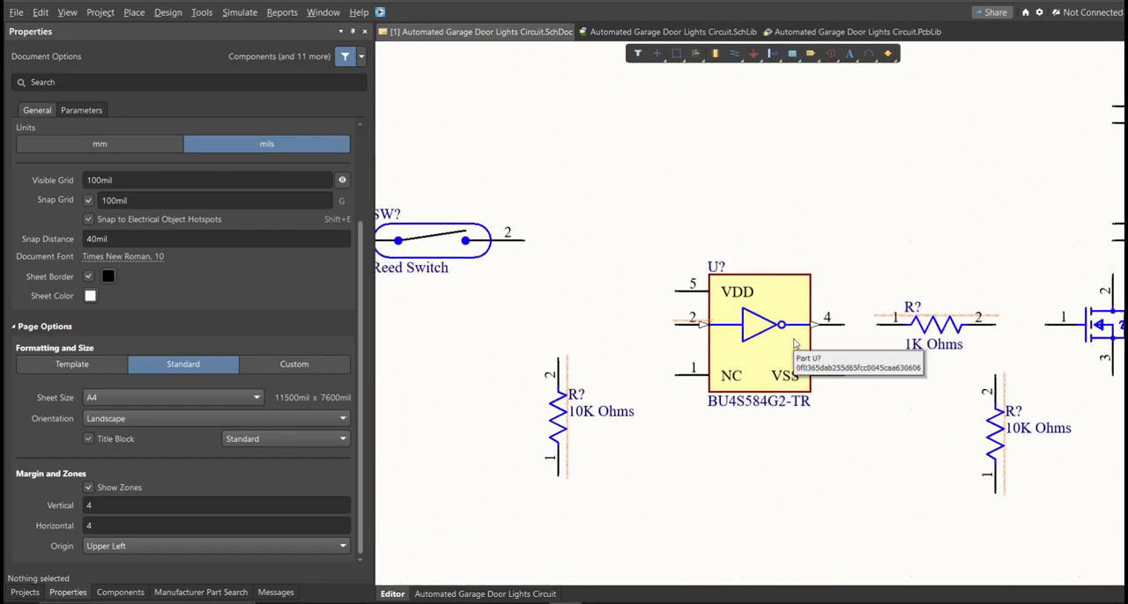
click(556, 410)
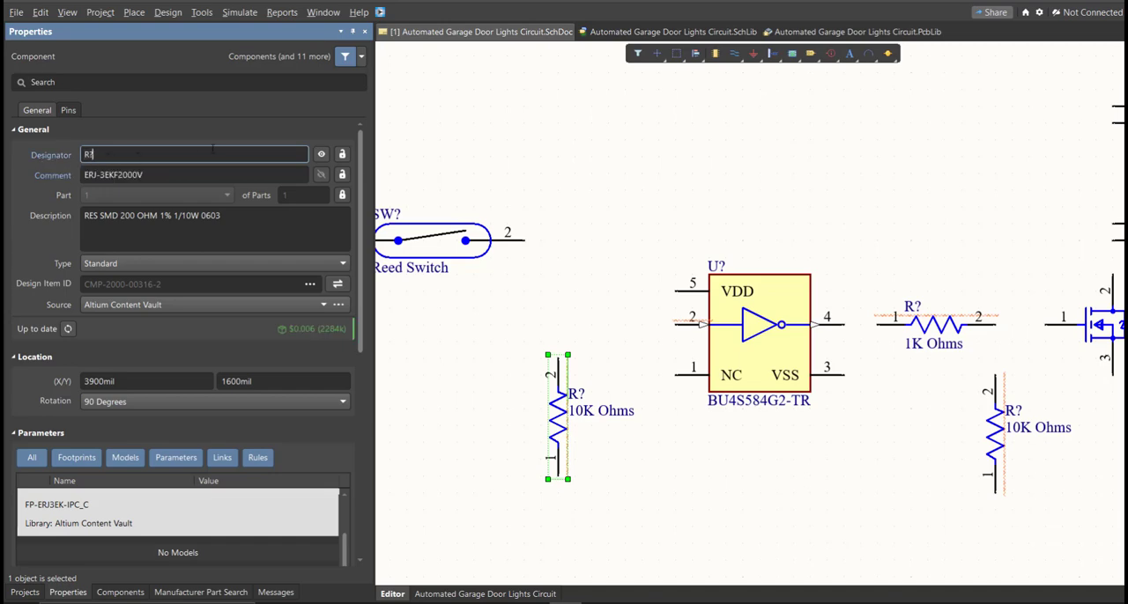
click(202, 13)
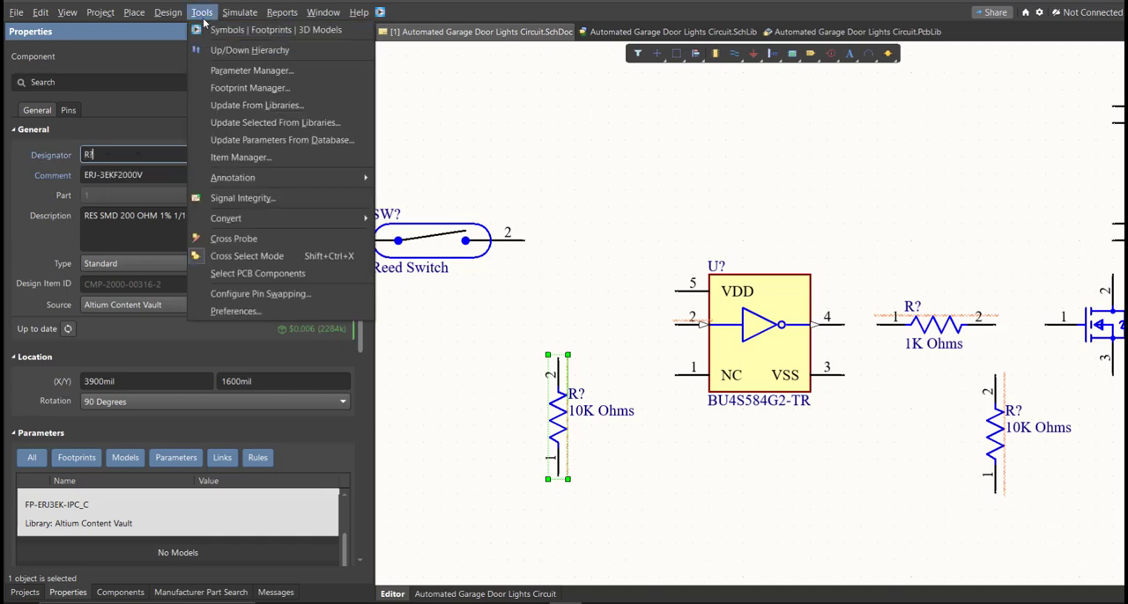
mouse_move(281, 177)
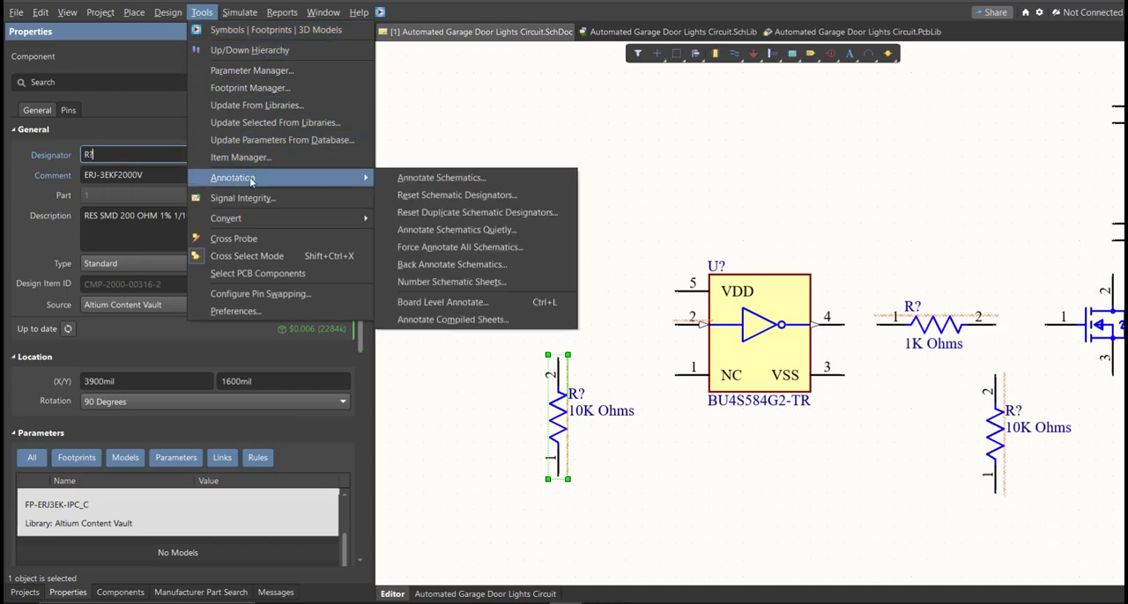
click(441, 178)
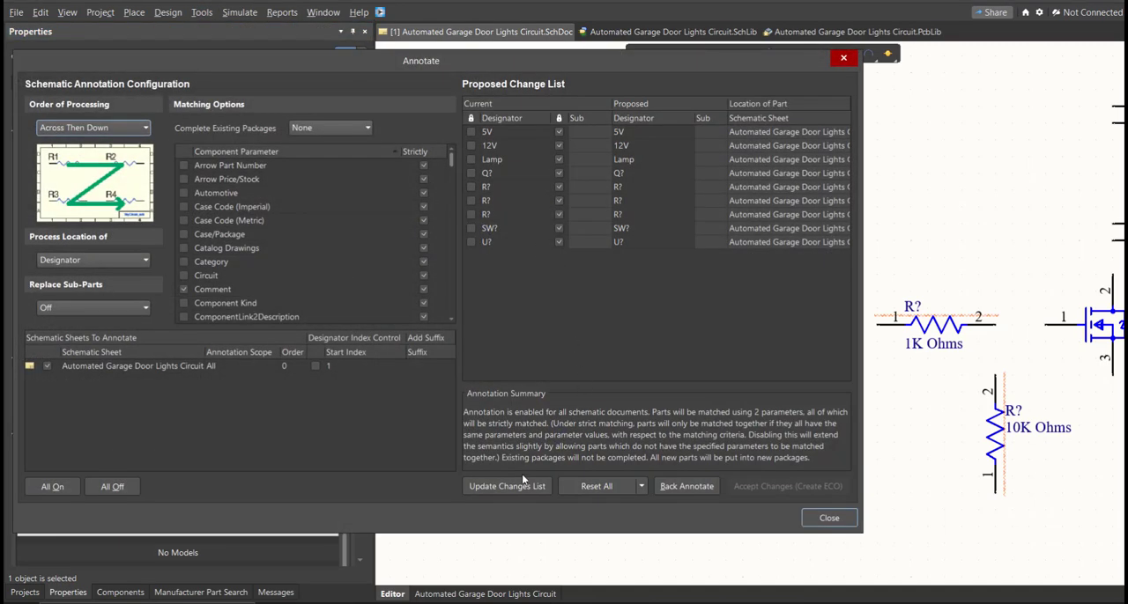
click(514, 485)
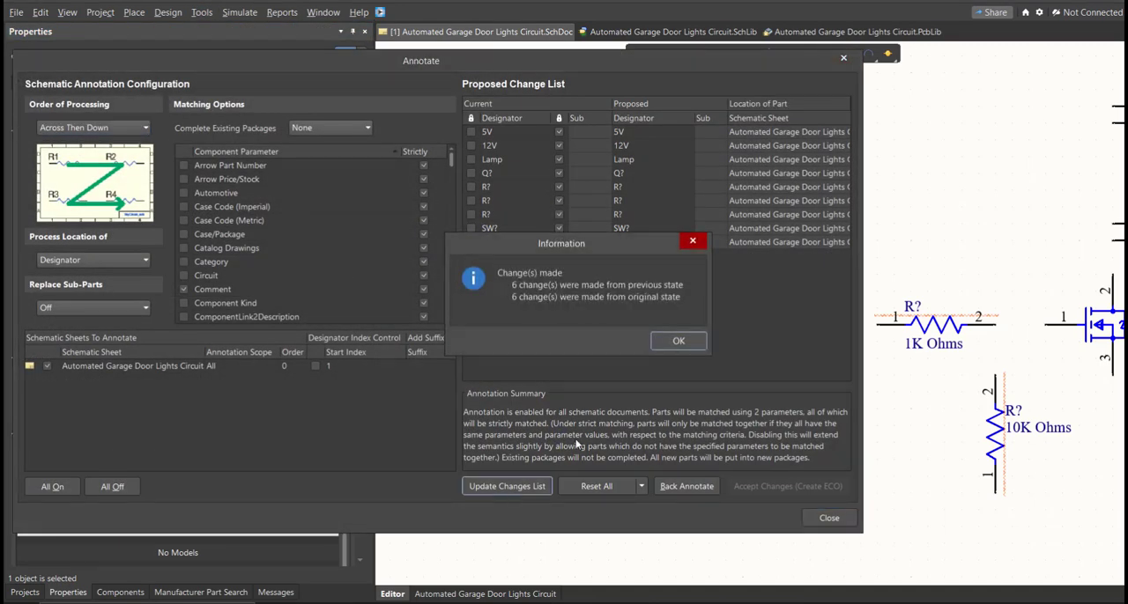
click(680, 349)
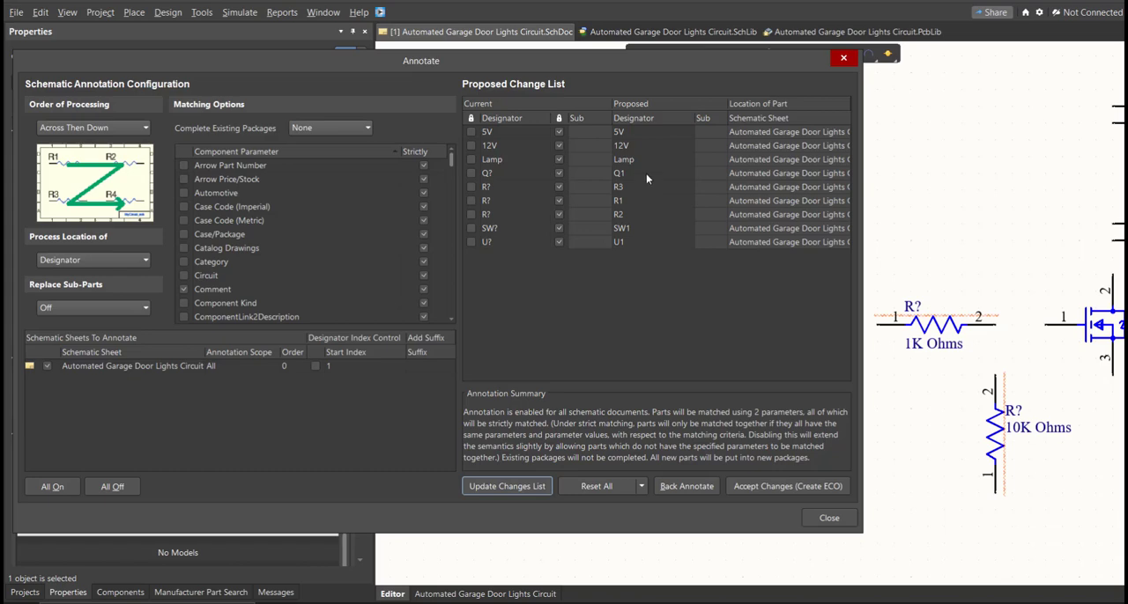
Accept the proposed designators Q1, R1 to R3, SW1 and U1, execute the engineering change order and close the annotation
click(759, 488)
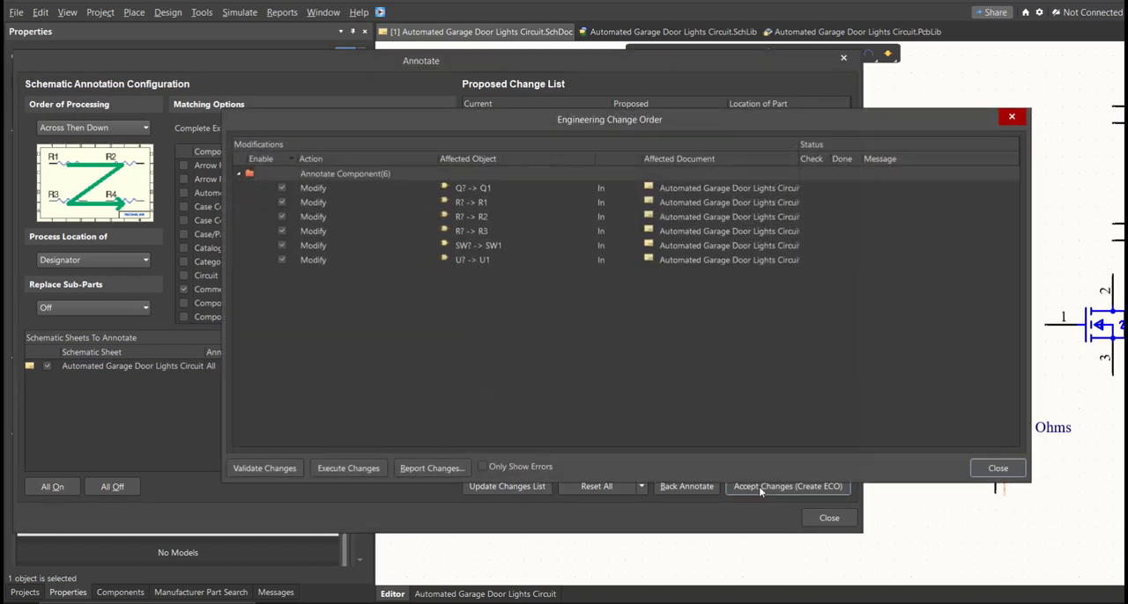
click(367, 469)
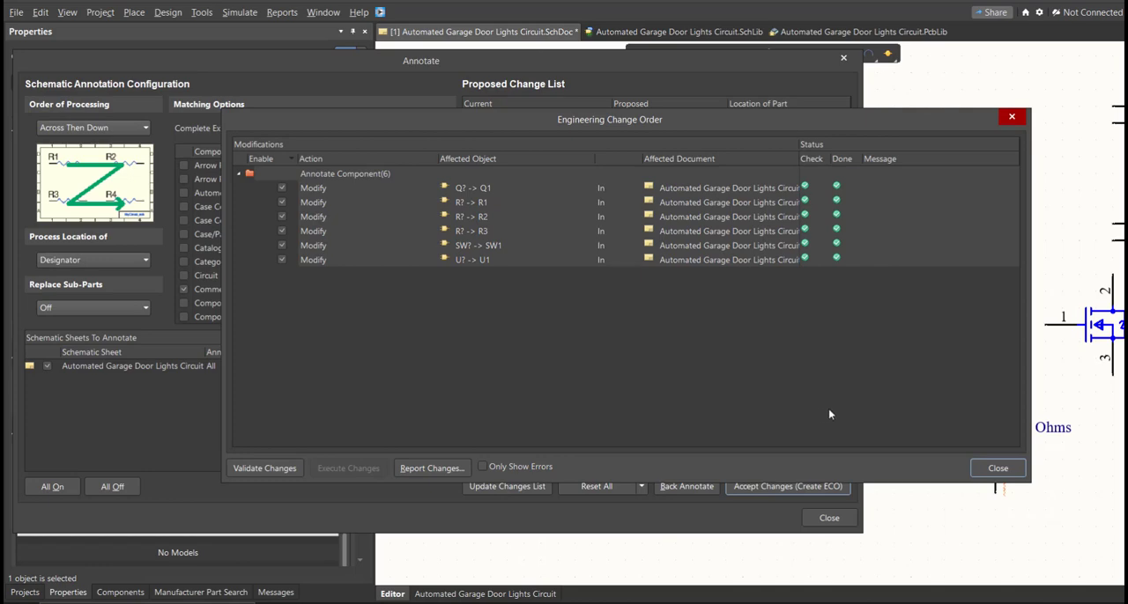
click(995, 469)
click(832, 518)
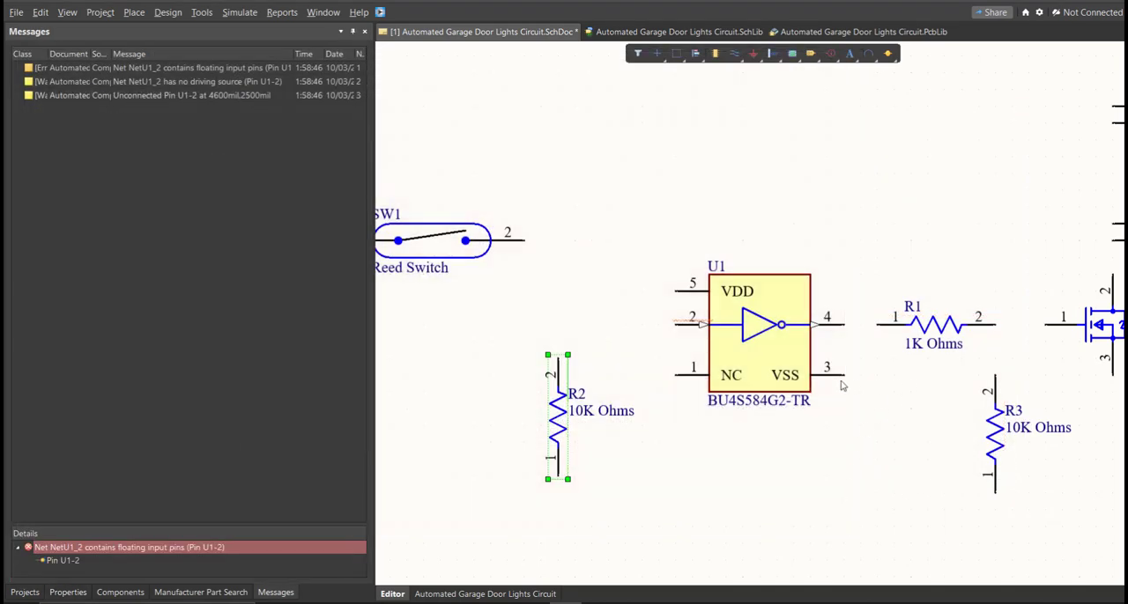
Wire pin 1 of the 5V terminal block to pin 1 of reed switch SW1
ctrl+scroll(807, 422, down, 2)
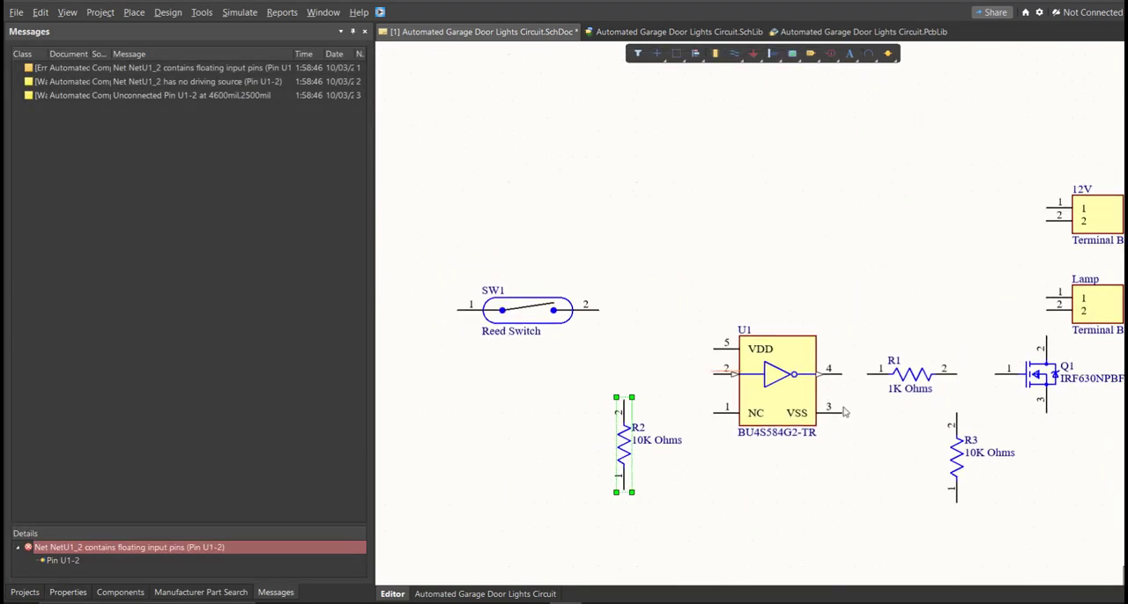
ctrl+scroll(689, 398, down, 3)
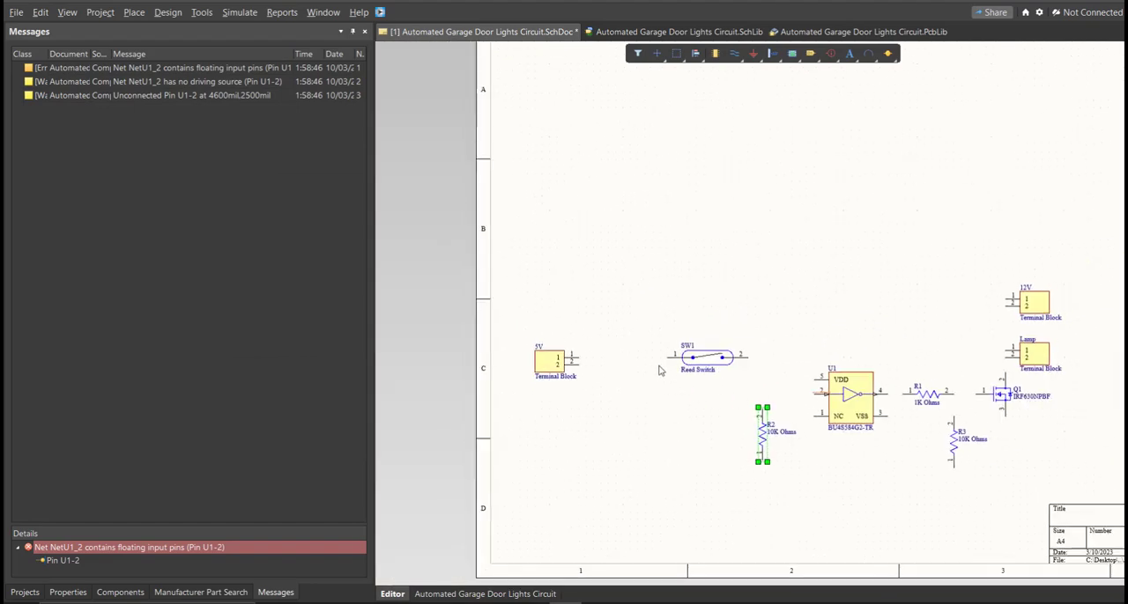
ctrl+scroll(601, 351, up, 1)
ctrl+scroll(602, 350, up, 1)
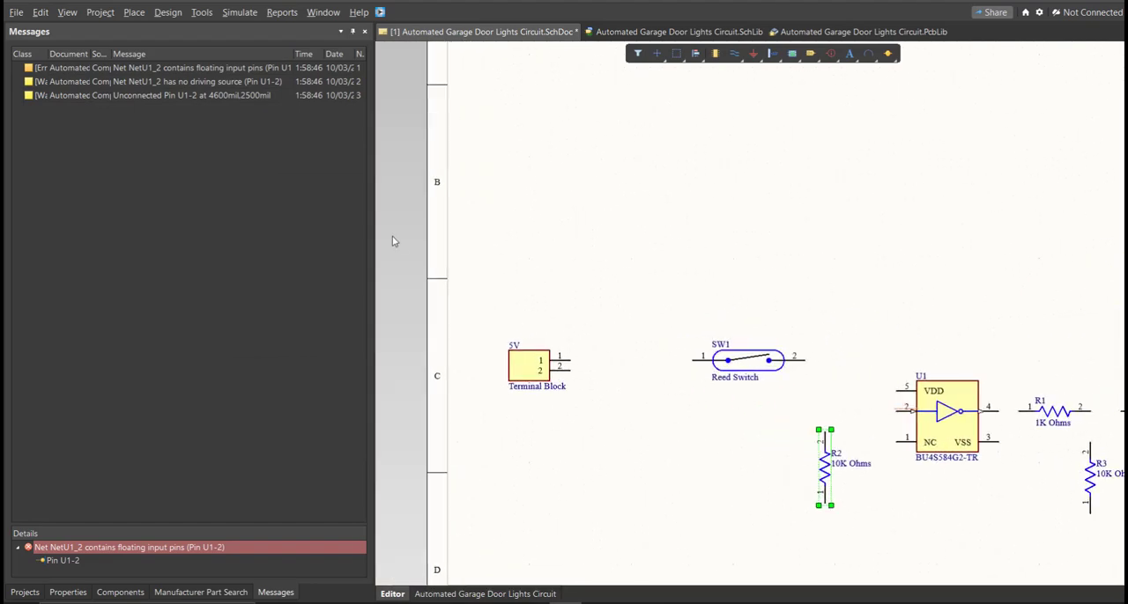
right_drag(529, 333, 493, 289)
click(134, 12)
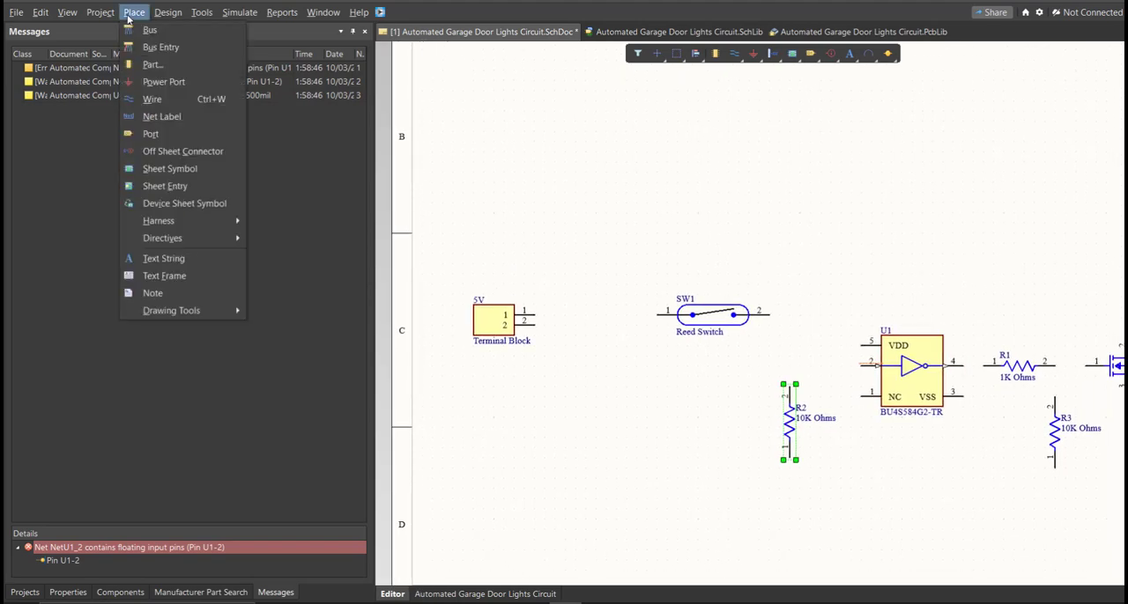
click(156, 101)
ctrl+scroll(550, 309, up, 1)
ctrl+scroll(550, 308, up, 1)
click(523, 319)
click(732, 319)
Wire pin 2 of the 5V terminal block to pin 1 of resistor R2, routing the wire below the resistor
click(523, 337)
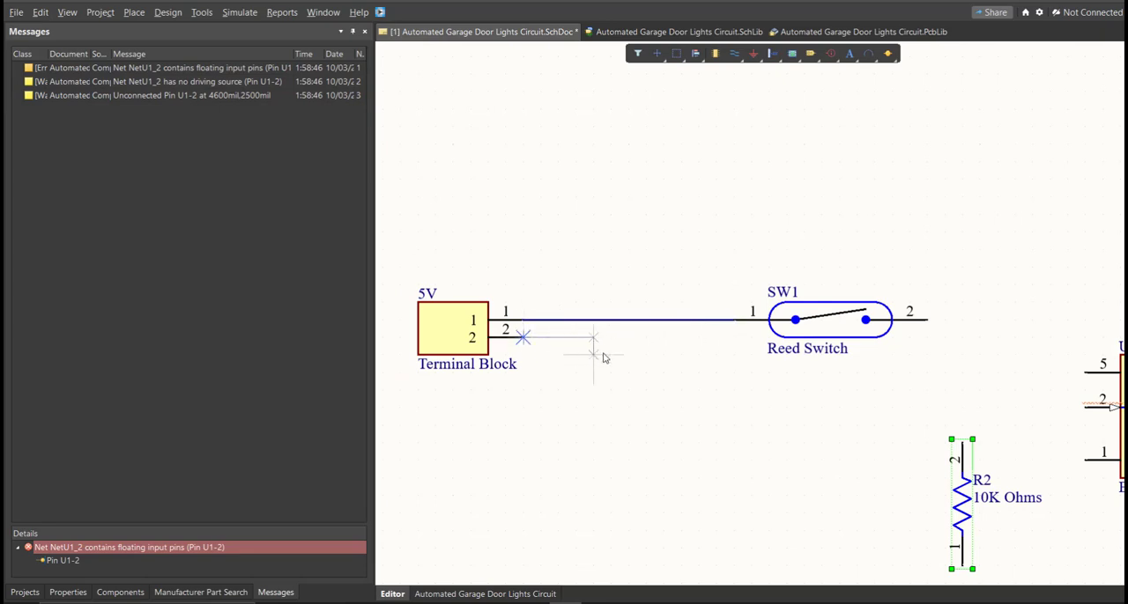
ctrl+scroll(612, 378, down, 3)
right_drag(642, 407, 616, 377)
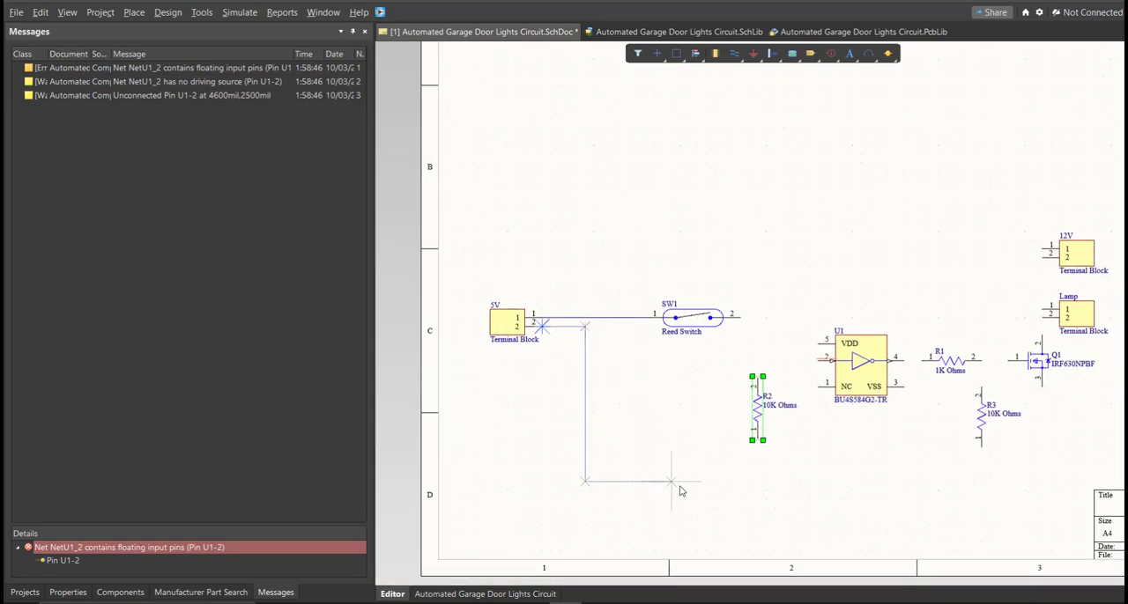
ctrl+scroll(707, 493, up, 2)
click(758, 430)
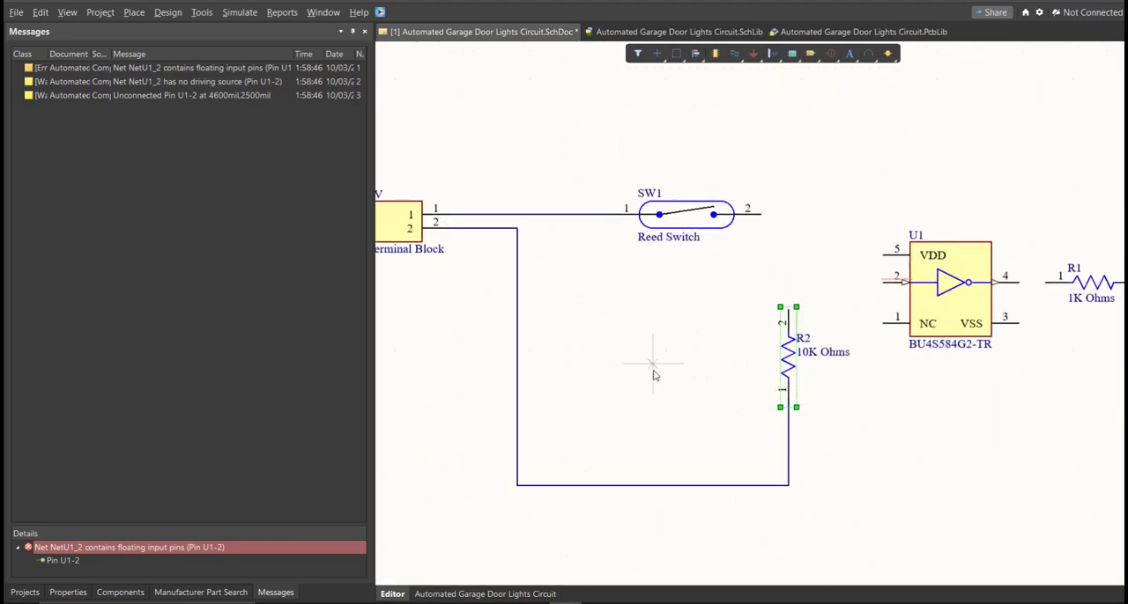
Branch a wire from the 5V terminal block's pin 1 line to pin 3 (VSS) of U1, crossing the wire below R2
click(557, 215)
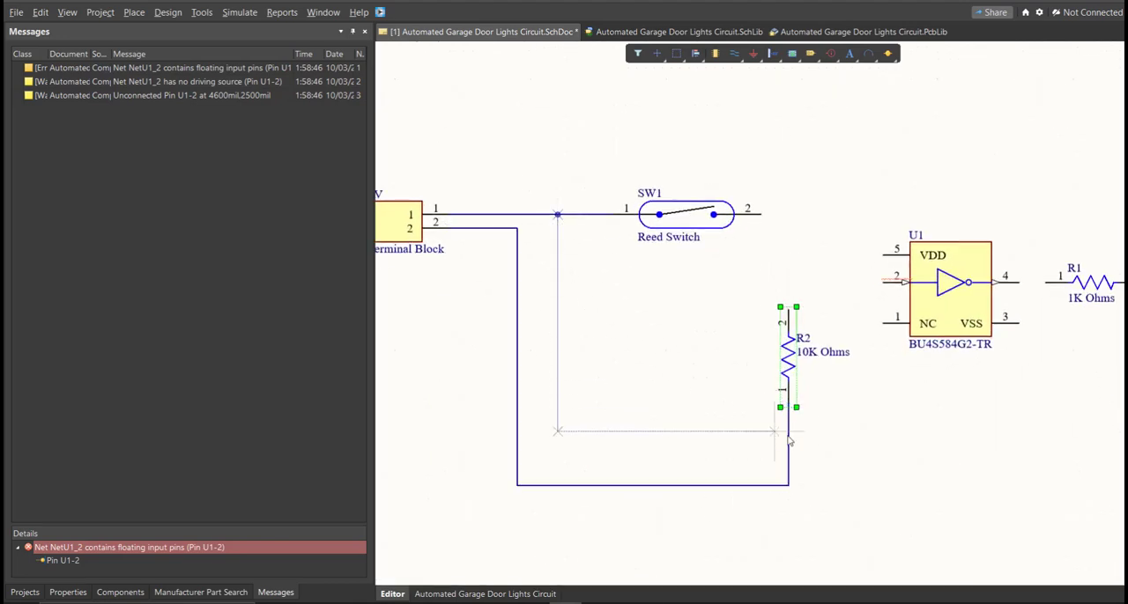
click(815, 445)
click(1046, 445)
click(1019, 324)
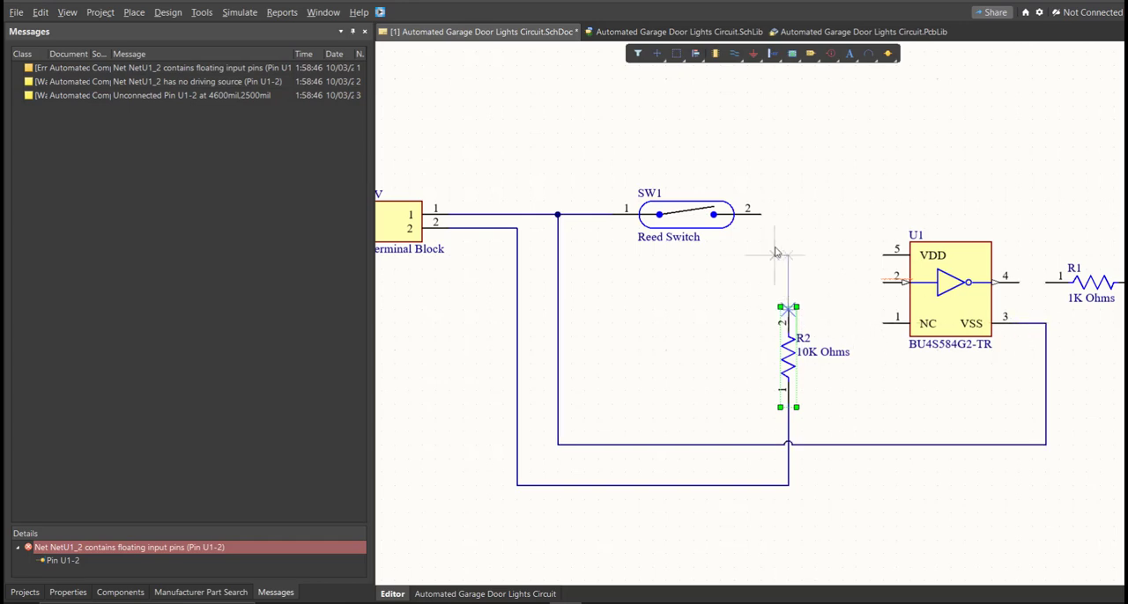
Wire pin 2 of reed switch SW1 to pin 2 of R2 and connect pin 2 of U1 to that wire
click(761, 214)
click(788, 307)
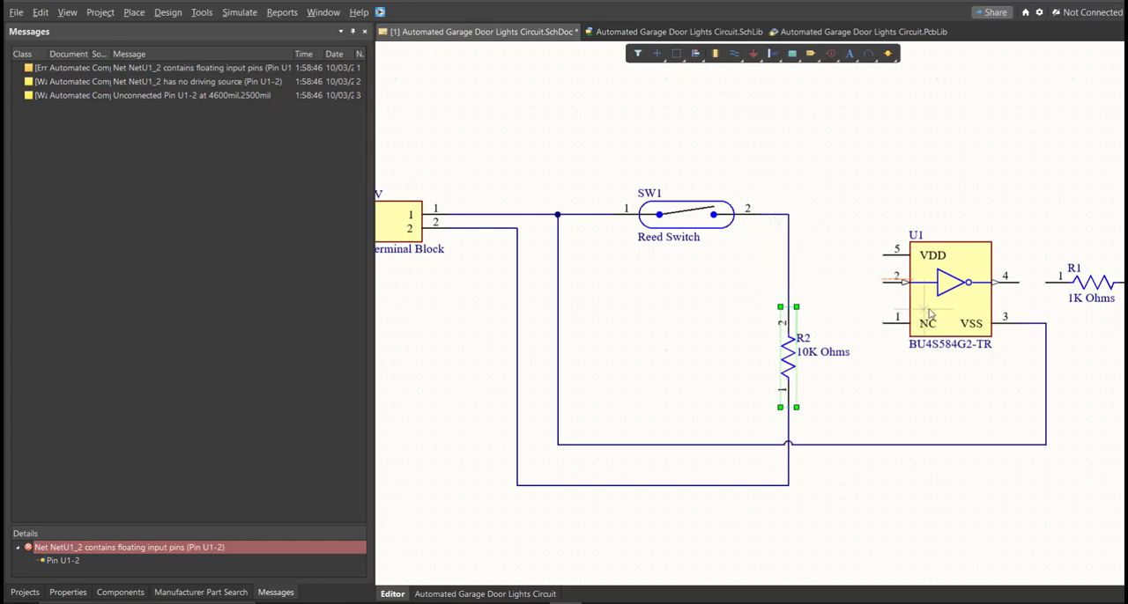
click(882, 282)
click(788, 282)
scroll(941, 330, right, 5)
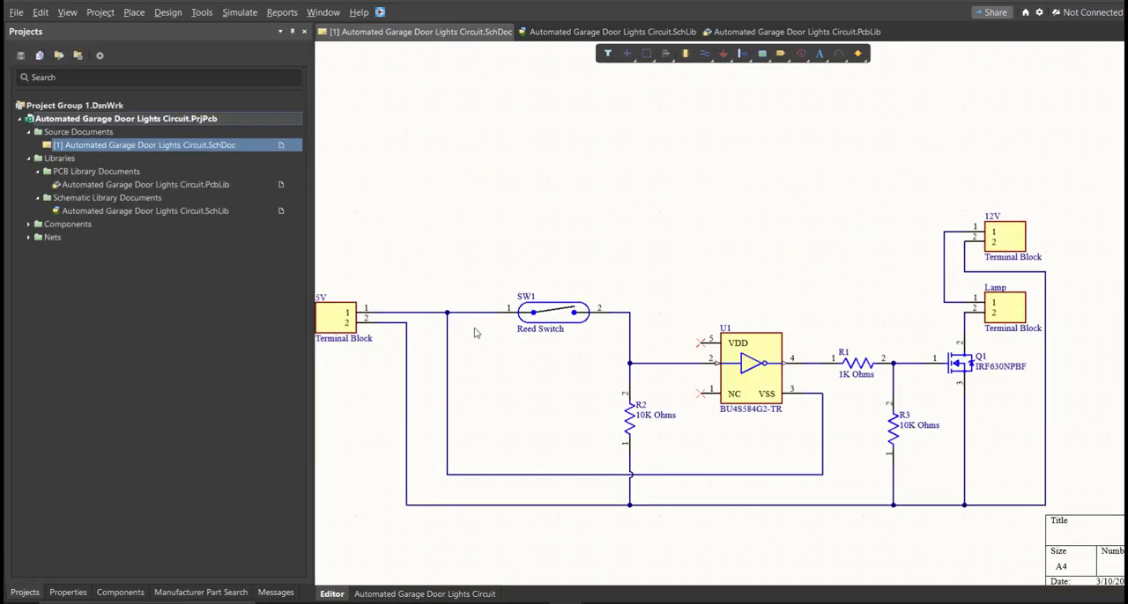
ctrl+scroll(693, 325, up, 3)
ctrl+scroll(692, 325, down, 6)
ctrl+scroll(670, 326, up, 2)
ctrl+scroll(674, 320, up, 1)
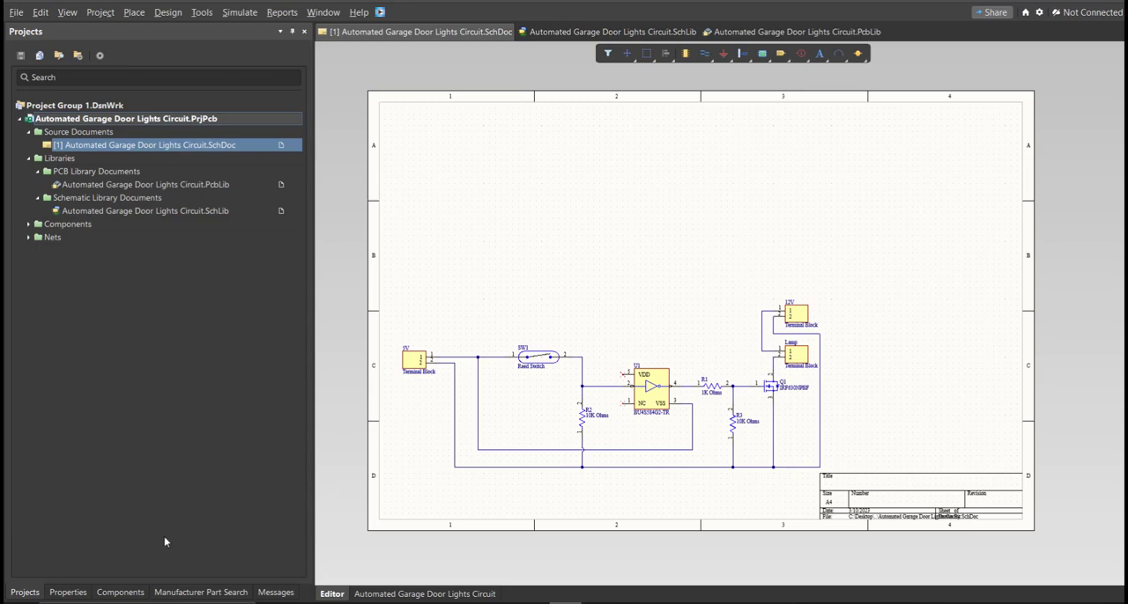
Change the schematic's units to mm and set a custom sheet size of 230 mm wide by 150 mm high
click(88, 592)
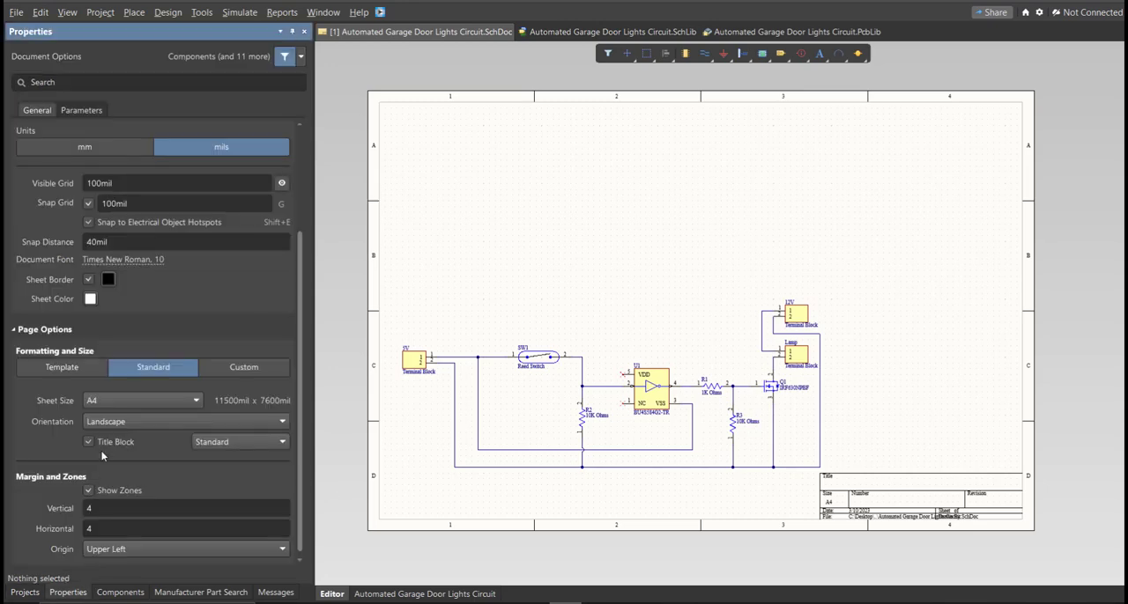
click(100, 152)
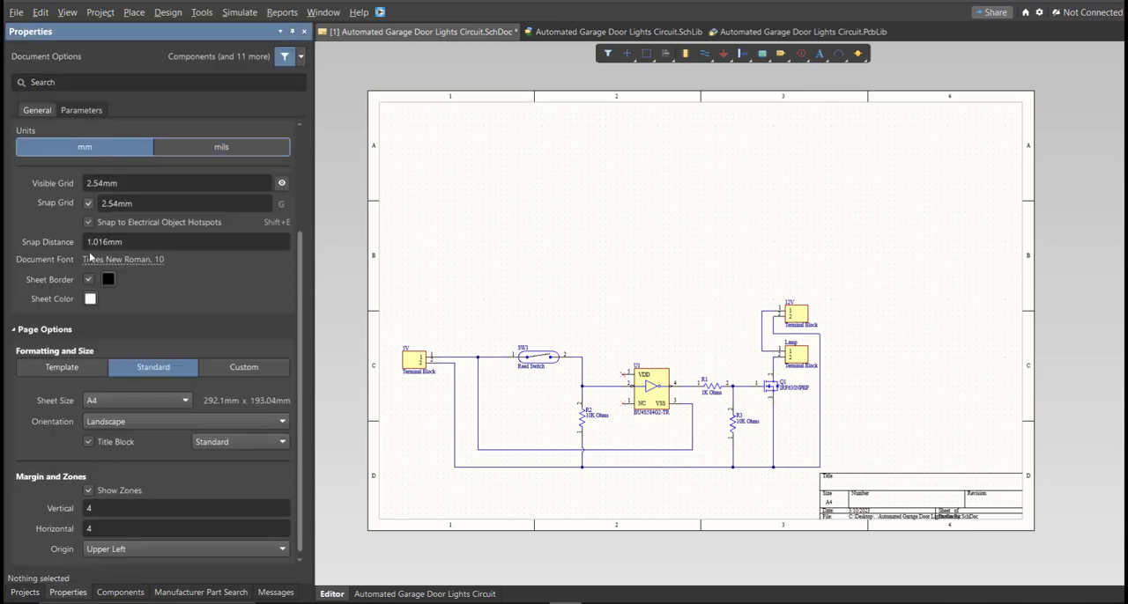
click(236, 370)
double_click(128, 400)
text(230)
key(Tab)
text(150)
key(Tab)
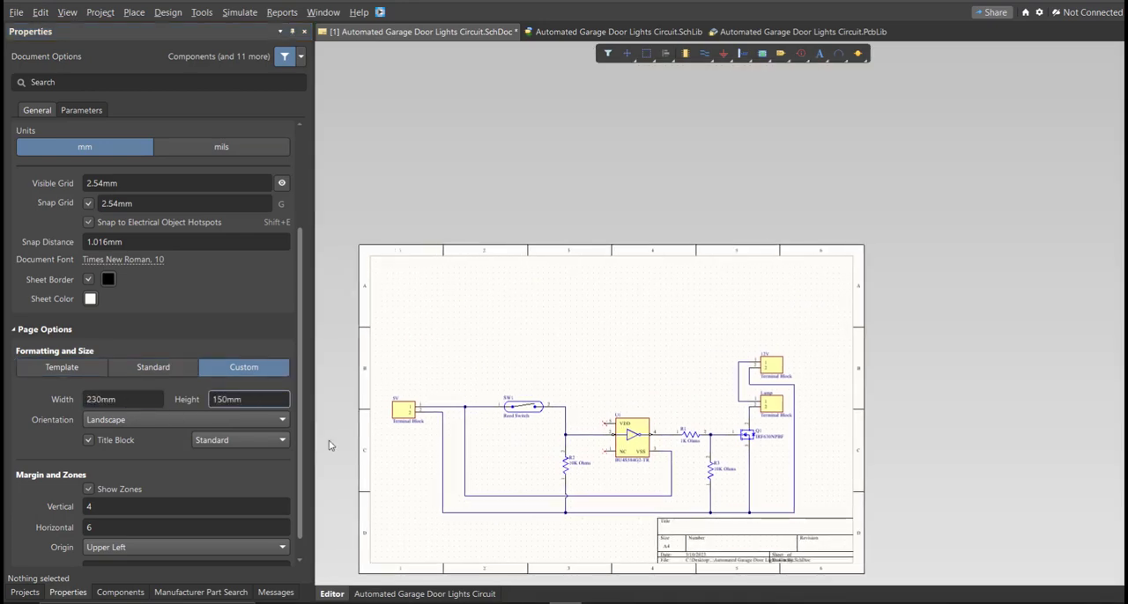
Set the sheet's zones to 2 vertical and 4 horizontal
double_click(145, 508)
text(2)
key(Tab)
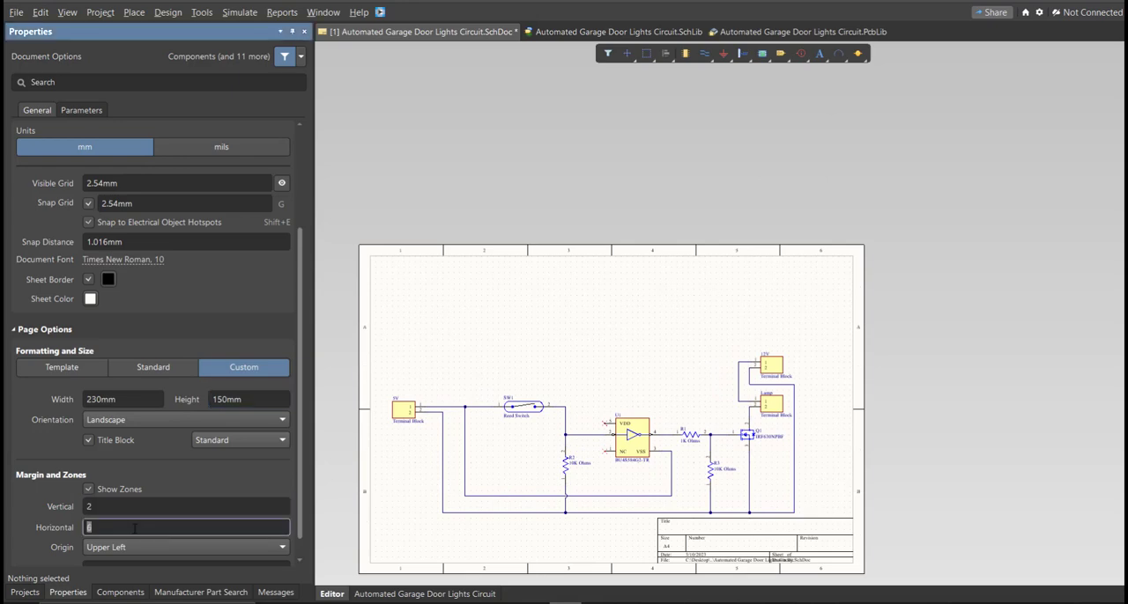
Move the whole circuit up within the resized sheet, above the title block, and save the schematic
click(537, 476)
key(ctrl+a)
key(m)
key(s)
click(614, 384)
click(614, 338)
click(613, 314)
ctrl+scroll(592, 379, up, 4)
right_drag(594, 384, 607, 388)
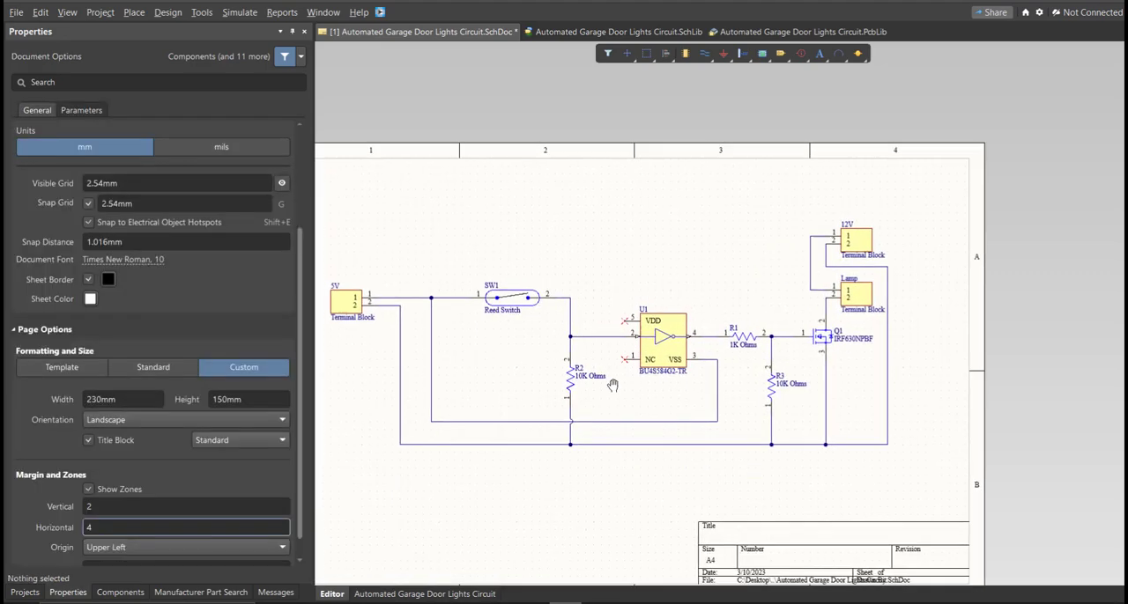
key(ctrl+Page_Down)
key(ctrl+s)
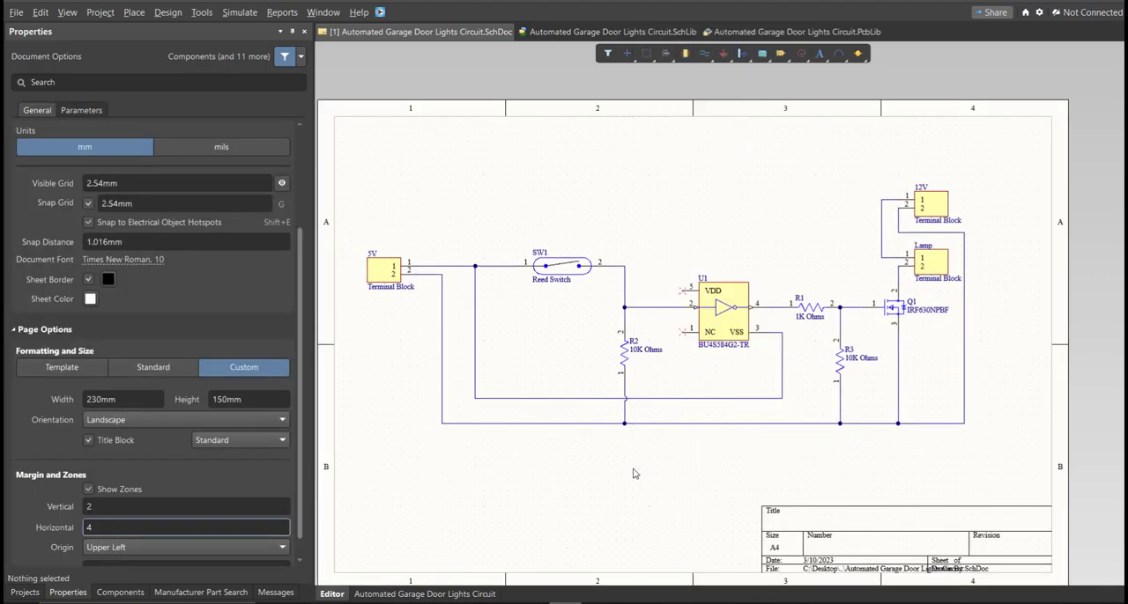
Validate the Automated Garage Door Lights Circuit PCB project and check the compile messages
click(25, 593)
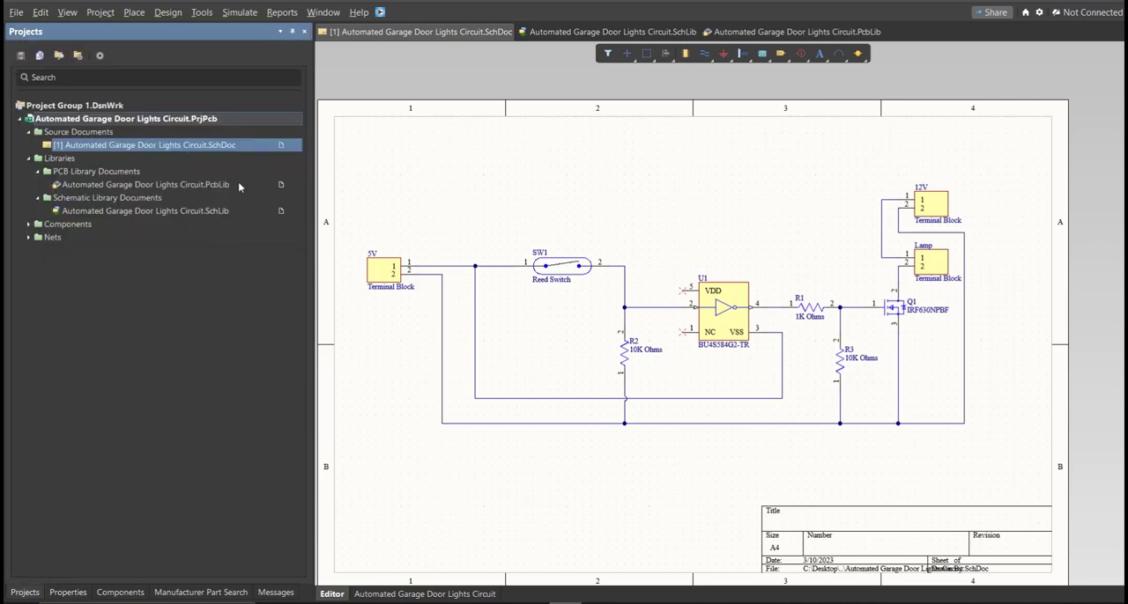
right_click(236, 121)
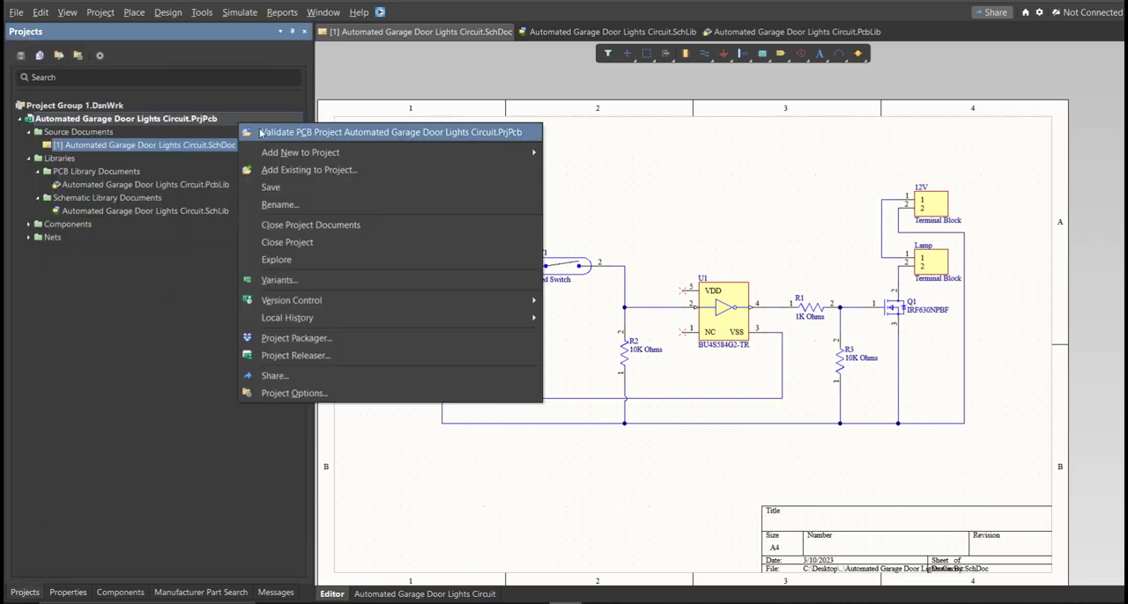
click(259, 128)
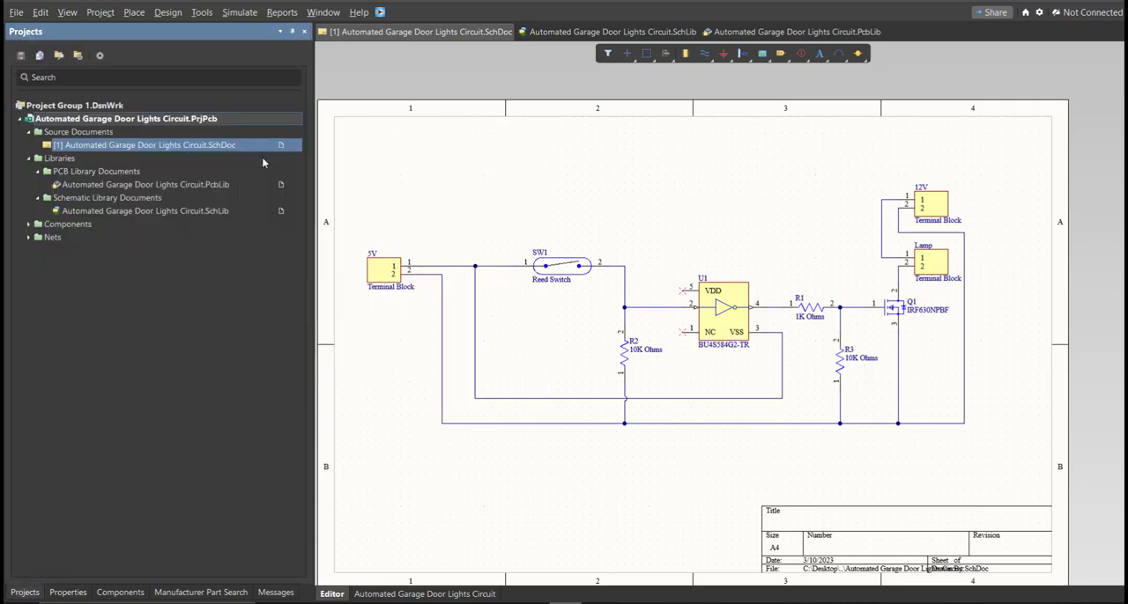
click(273, 593)
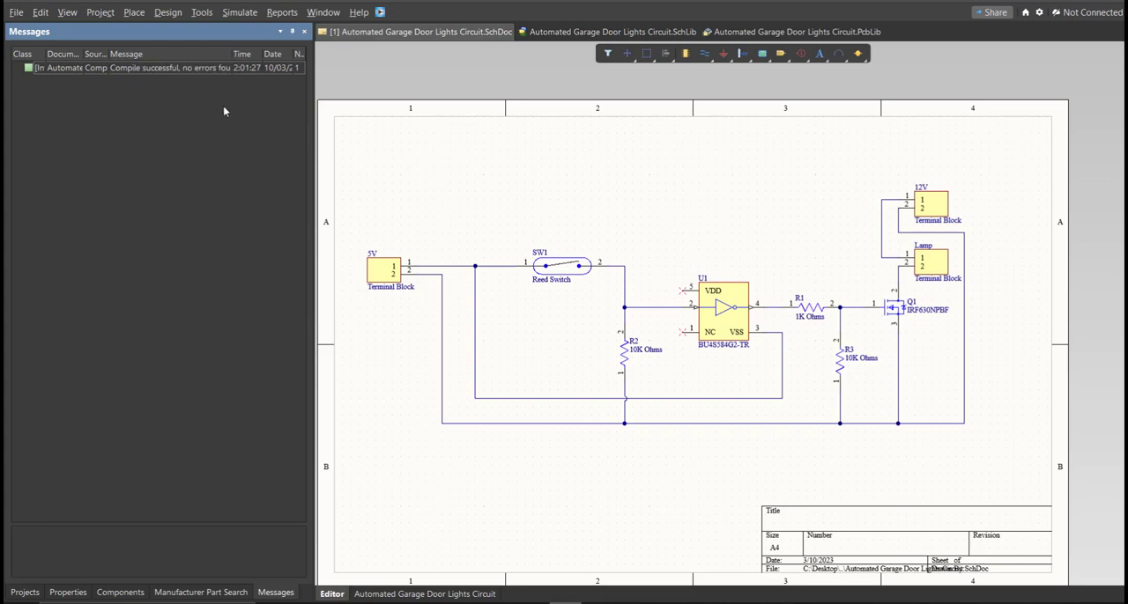
Add a new PCB document to the Automated Garage Door Lights Circuit project
click(24, 592)
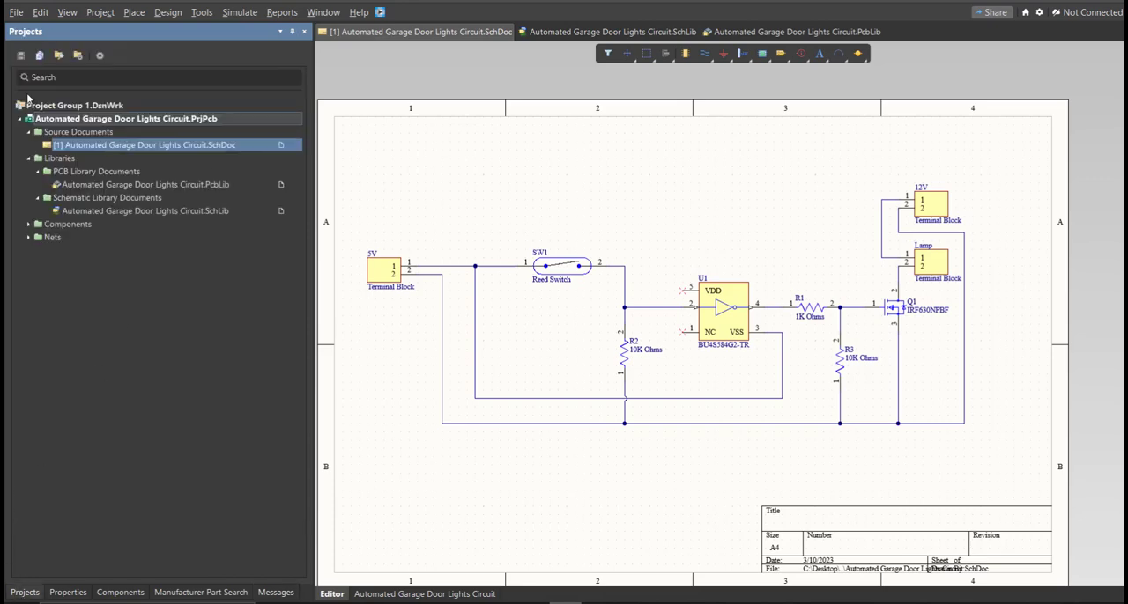
click(16, 12)
mouse_move(37, 47)
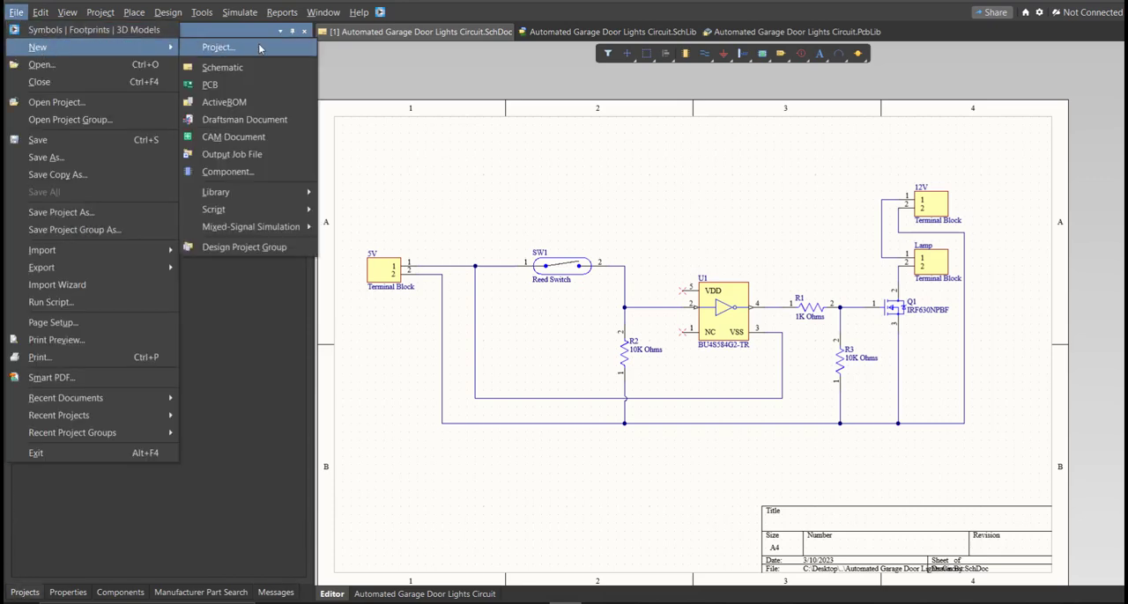
click(274, 82)
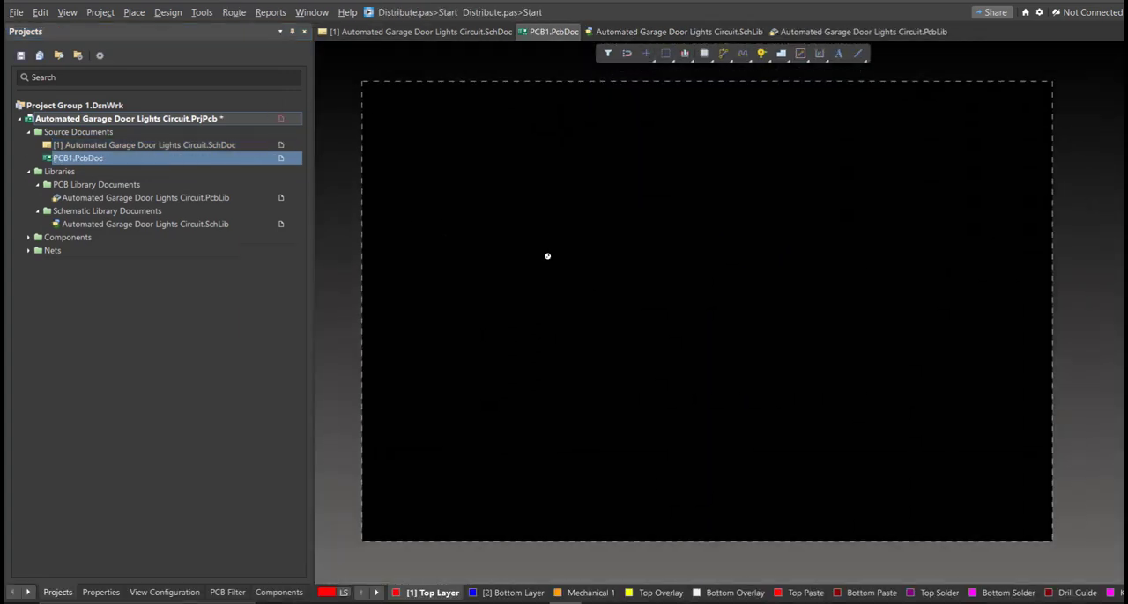
Save the new PCB document as Automated Garage Door Lights Circuit and save the project
key(ctrl+s)
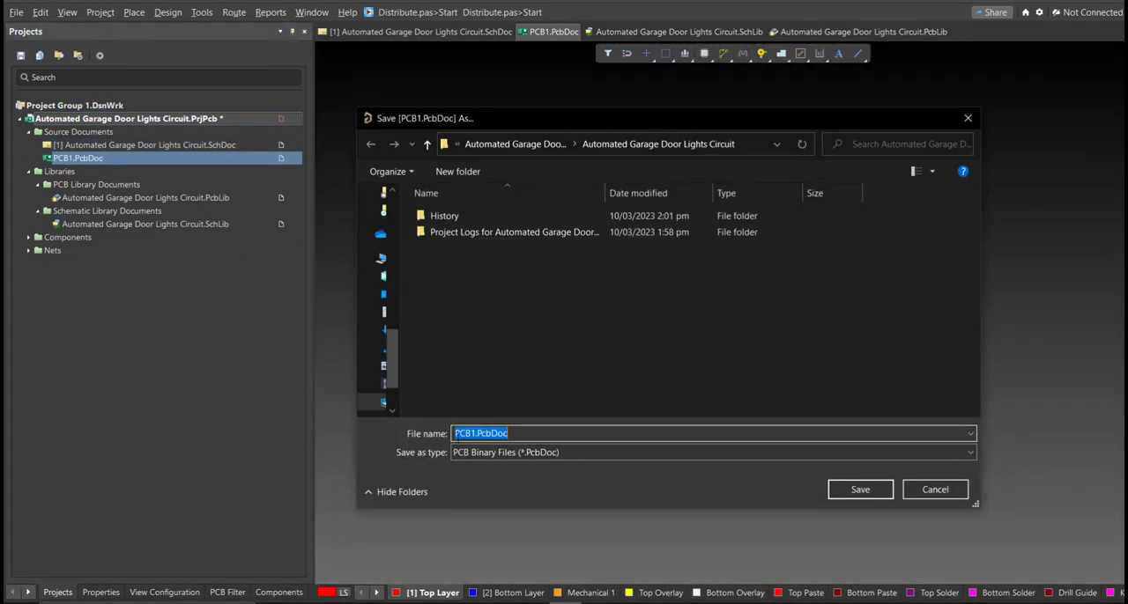
text(a)
click(561, 449)
click(650, 434)
key(BackSpace)
key(BackSpace)
key(BackSpace)
key(BackSpace)
key(BackSpace)
key(BackSpace)
key(BackSpace)
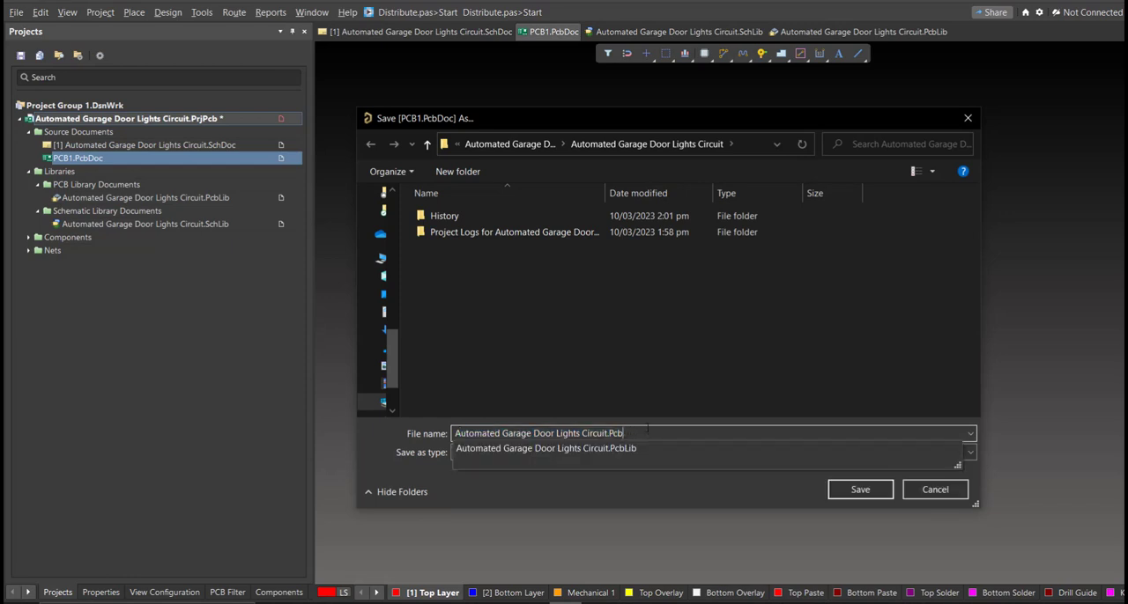
click(650, 377)
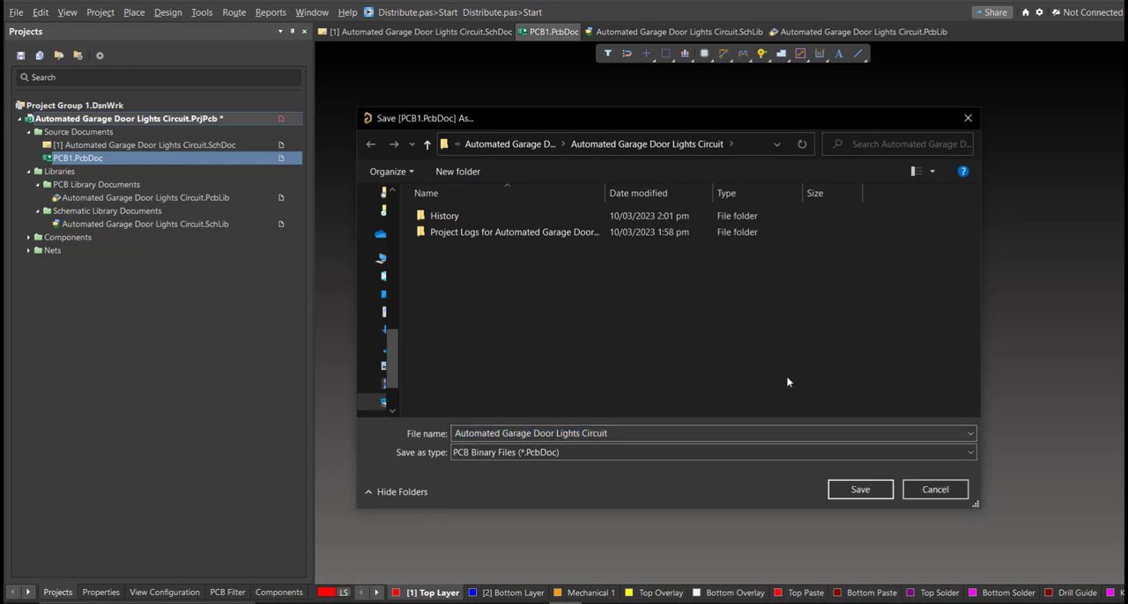
click(861, 498)
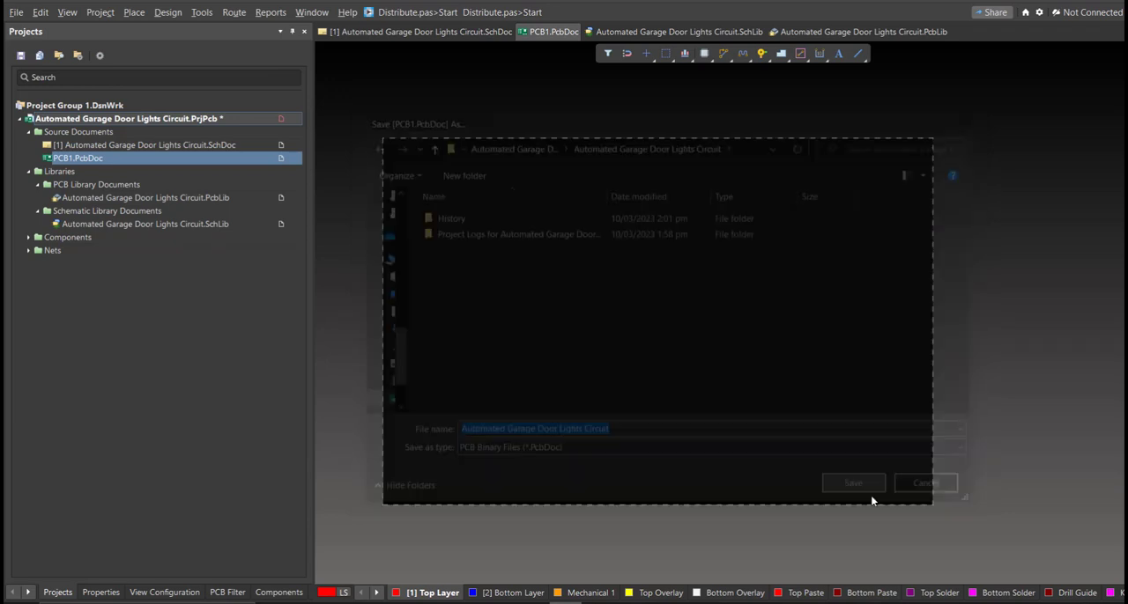
right_click(298, 120)
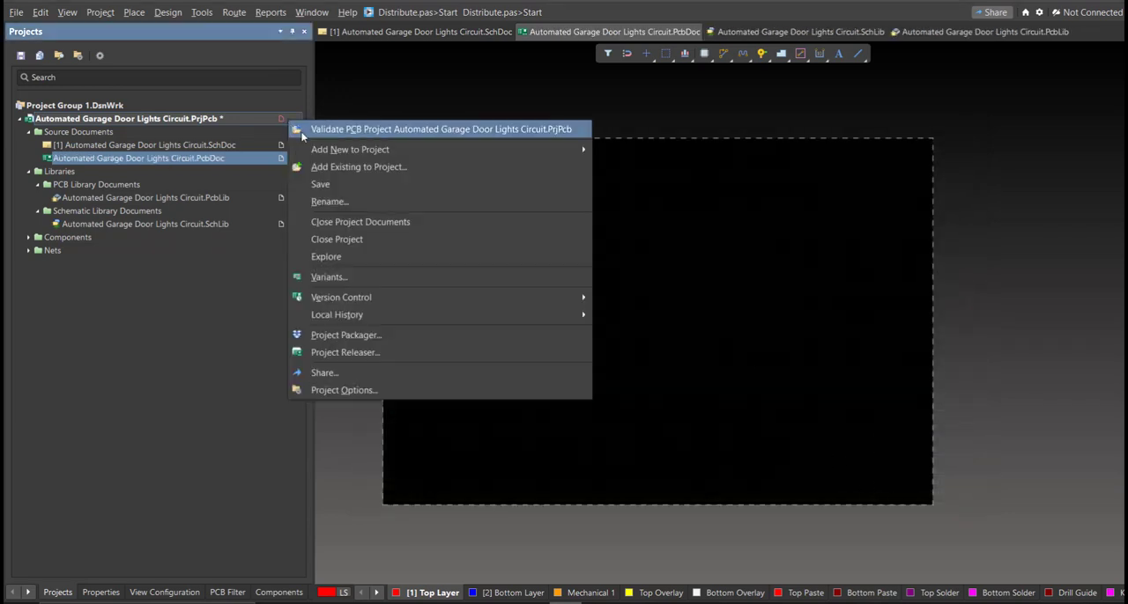
click(344, 186)
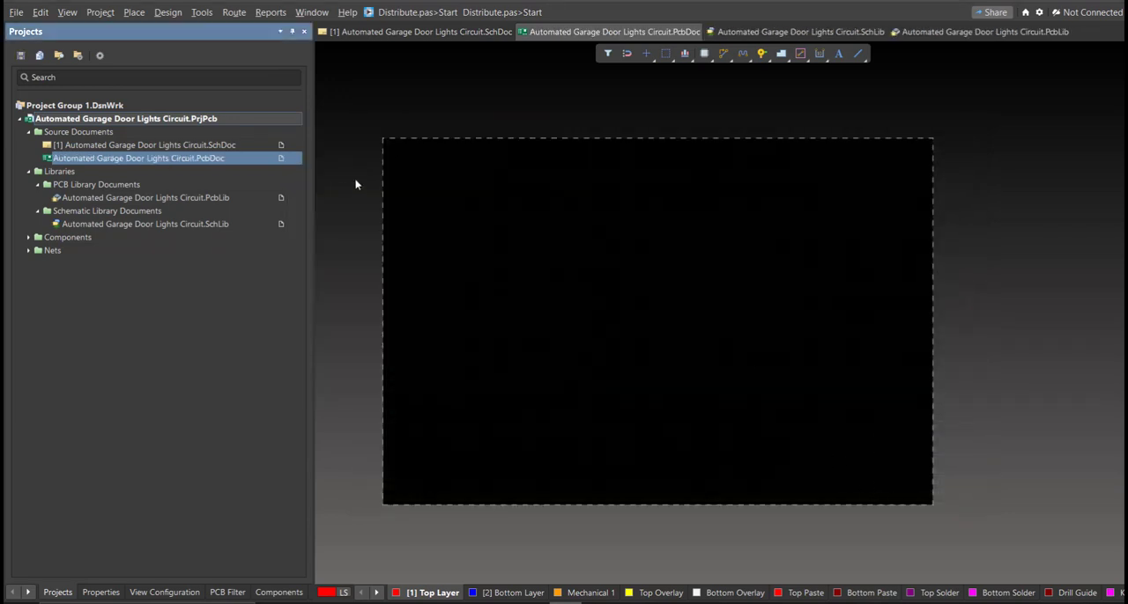
Update the PCB document from the schematic, executing the engineering change order for all components, nets, the component class and the room
click(407, 39)
right_drag(517, 241, 530, 227)
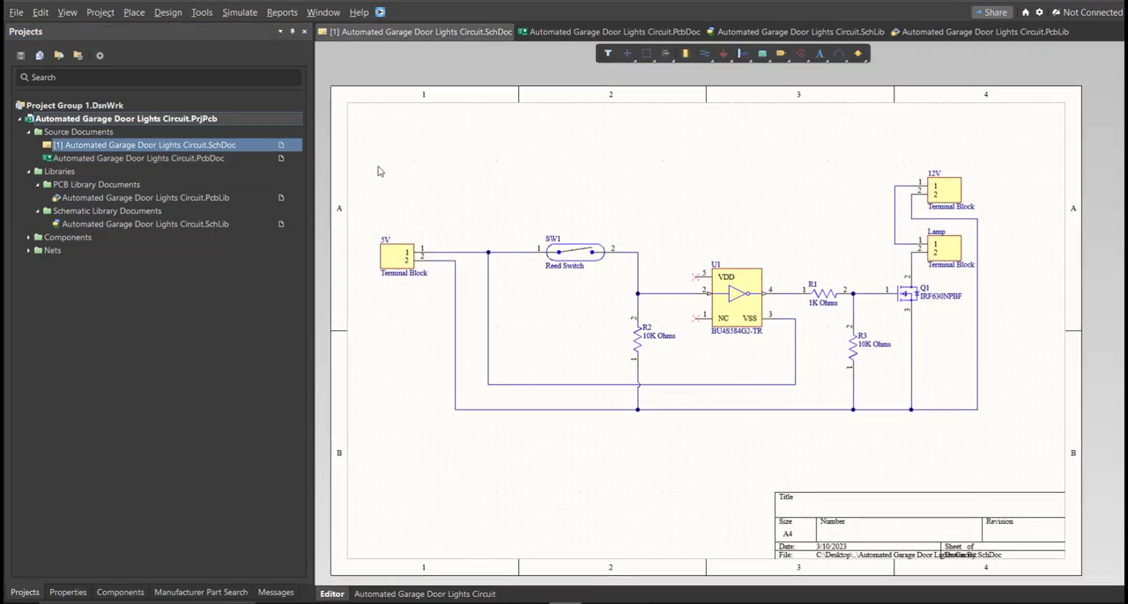
click(169, 13)
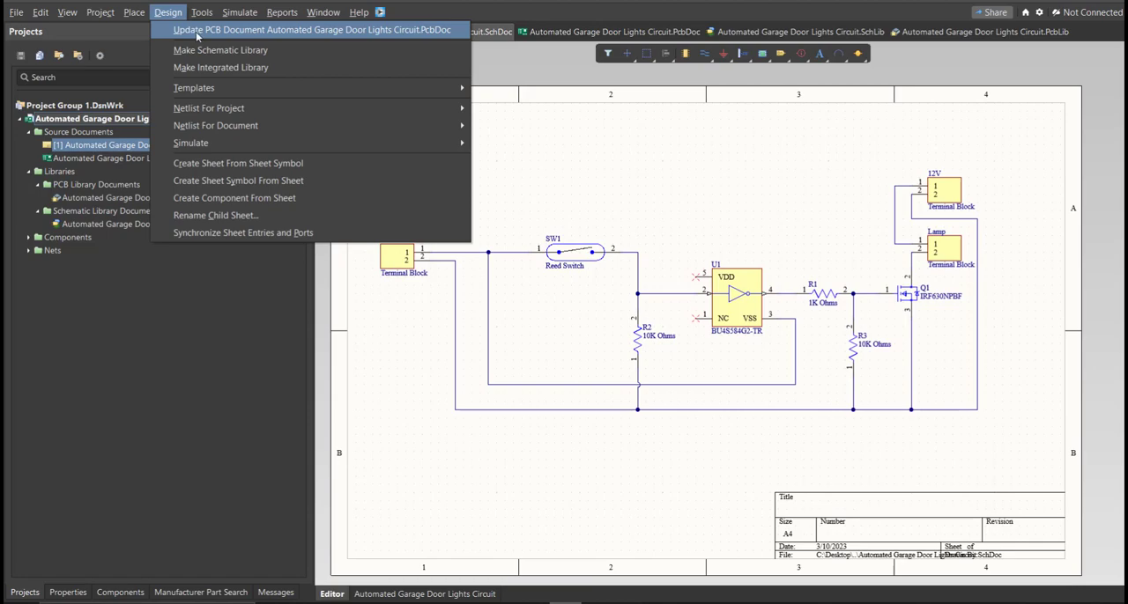
click(197, 32)
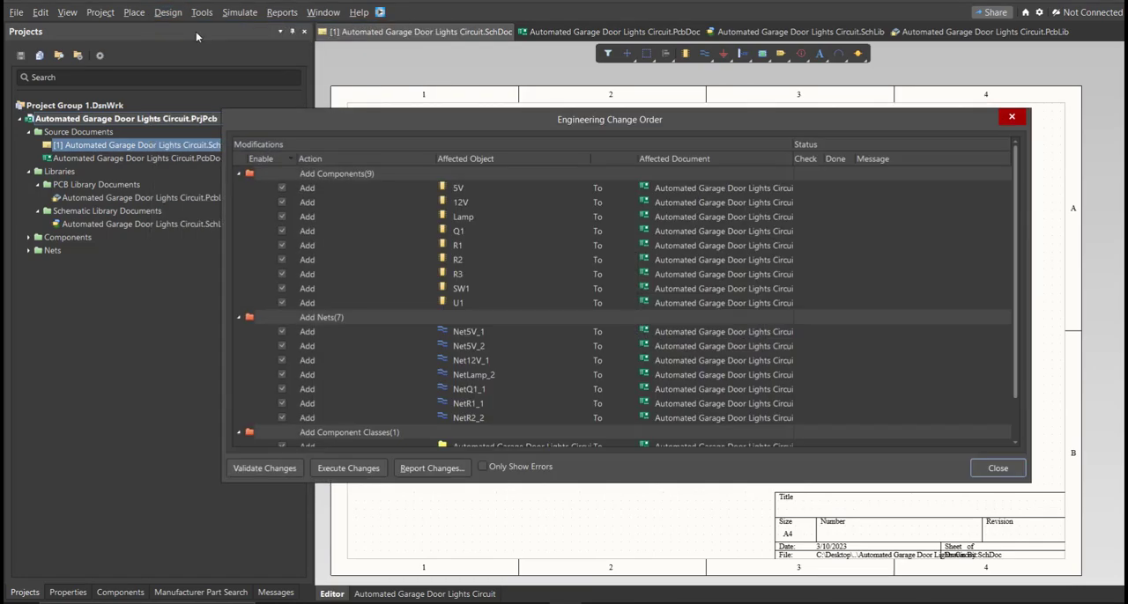
drag(538, 128, 524, 147)
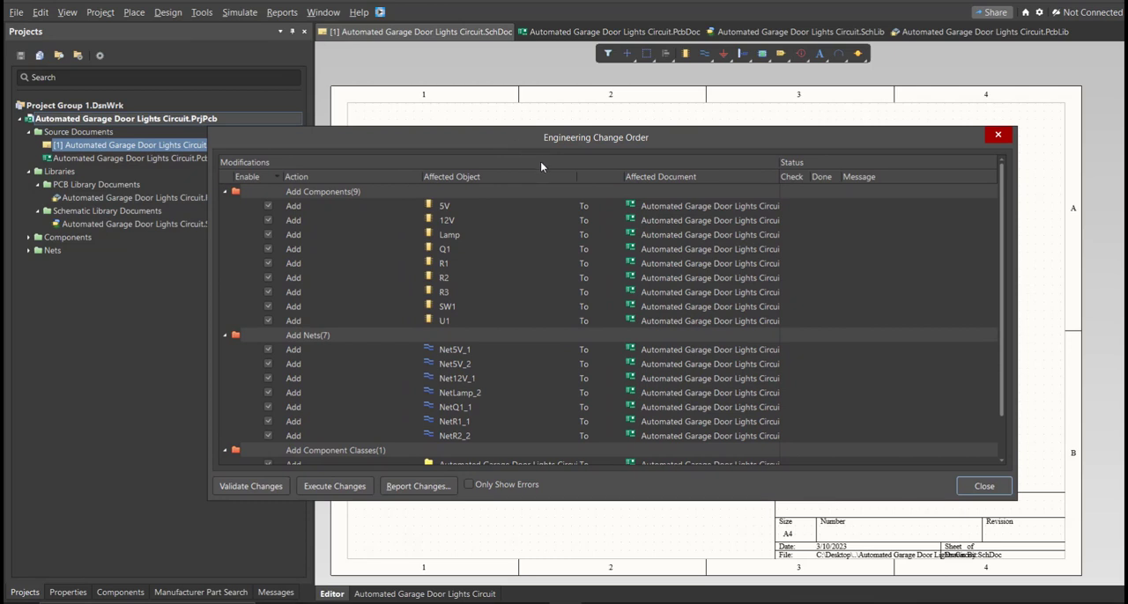
scroll(489, 226, down, 1)
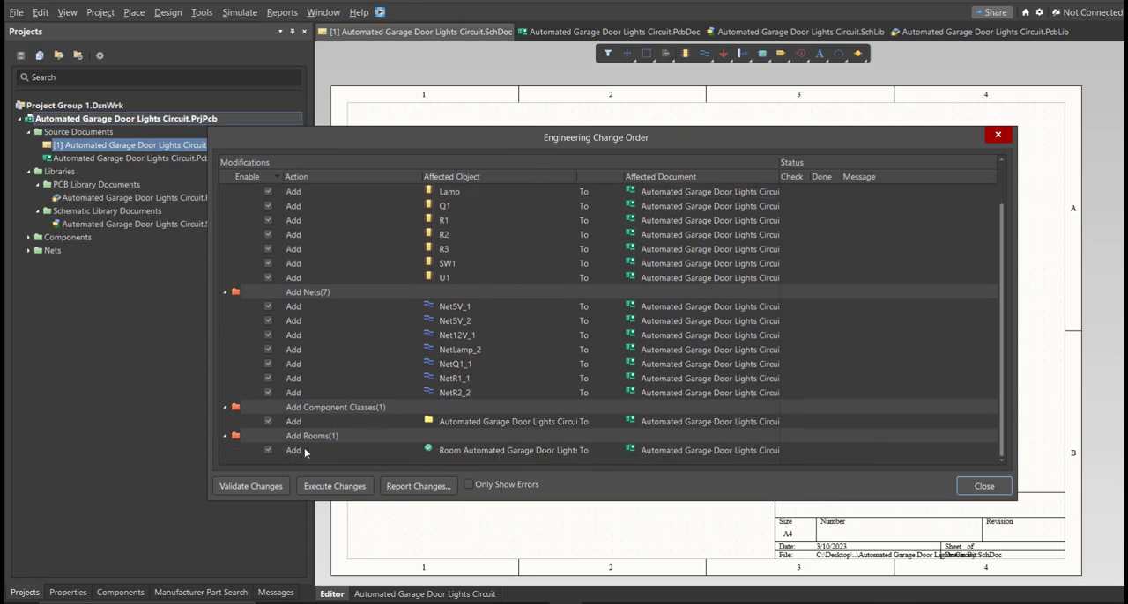
click(314, 485)
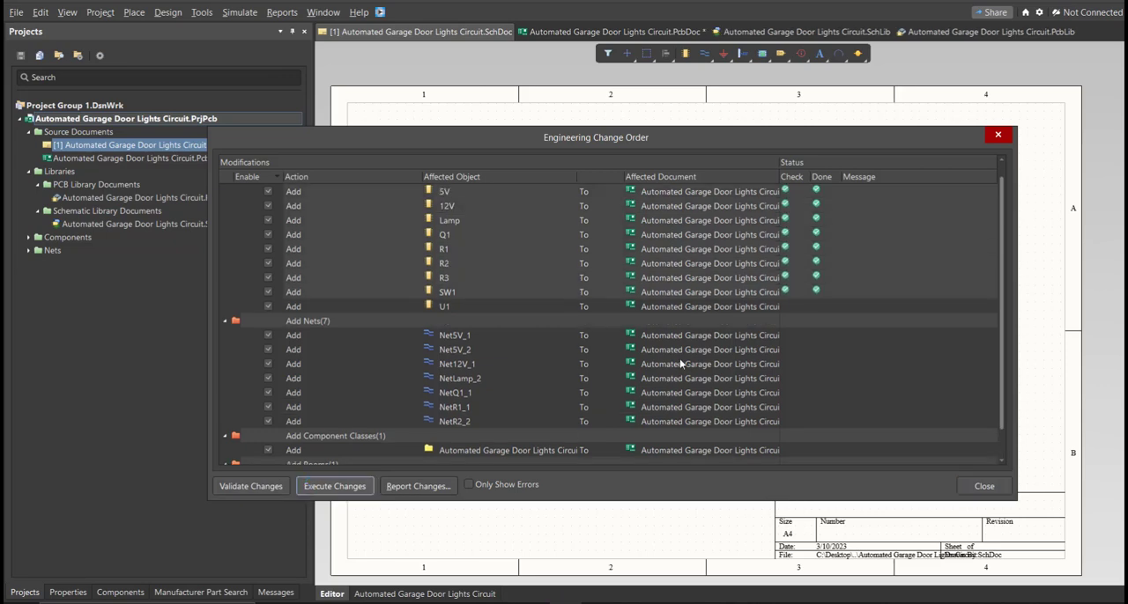
click(984, 487)
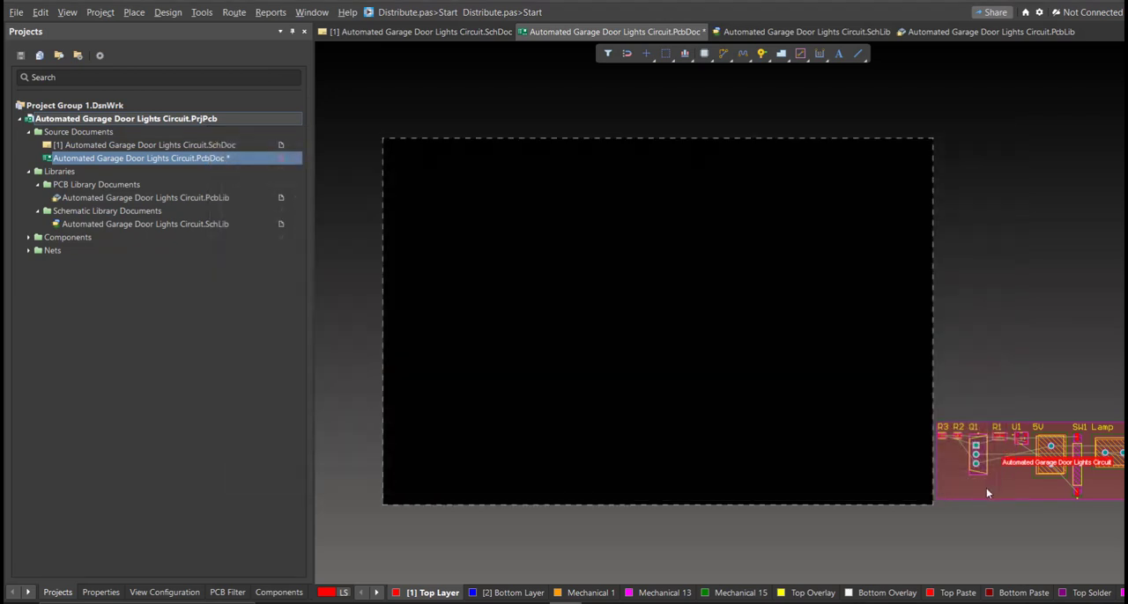
Delete the component room and move the footprints inside the lower-left corner of the board
ctrl+scroll(778, 469, down, 2)
key(Delete)
drag(910, 445, 467, 457)
drag(988, 445, 576, 457)
drag(535, 460, 504, 461)
click(572, 462)
drag(999, 415, 816, 453)
drag(862, 445, 489, 424)
ctrl+scroll(489, 424, up, 5)
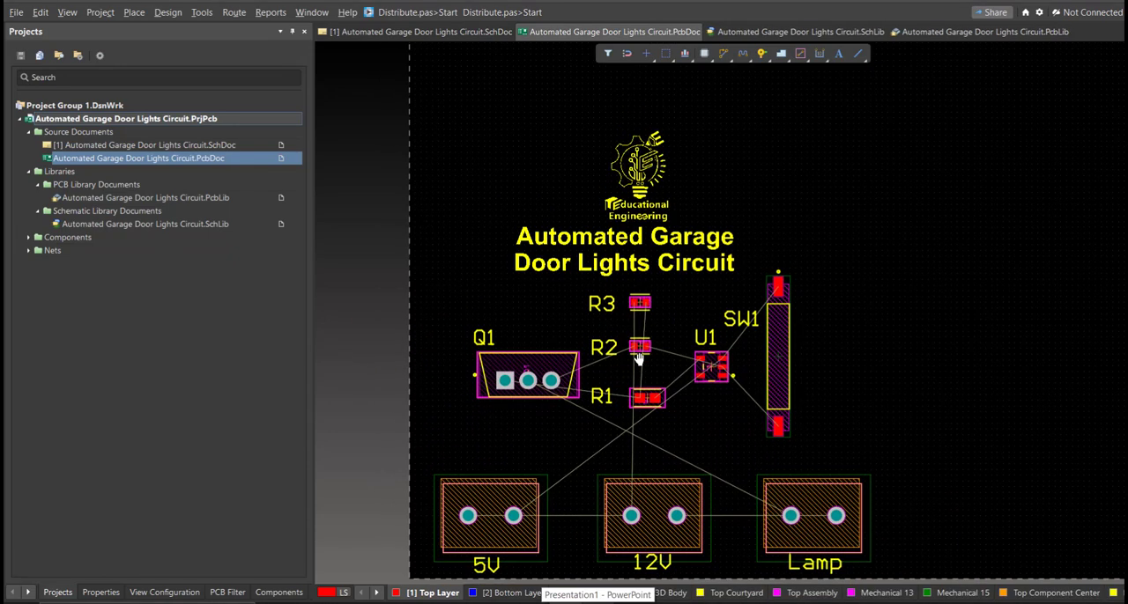
Switch the PCB to Board Planning Mode with the whole board in view
right_drag(638, 359, 637, 358)
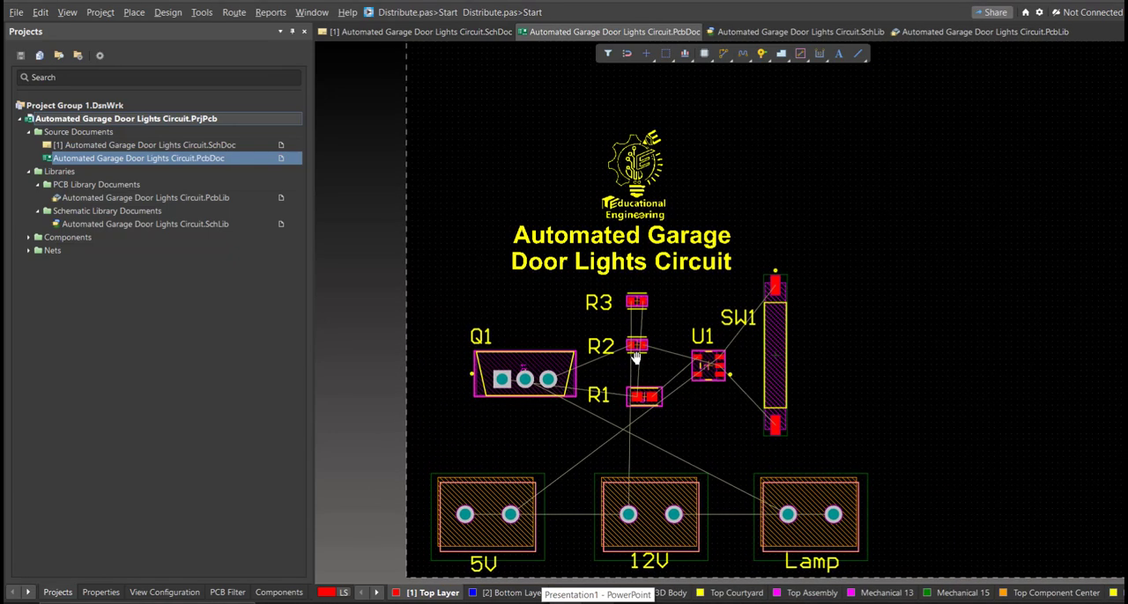
ctrl+scroll(636, 356, down, 5)
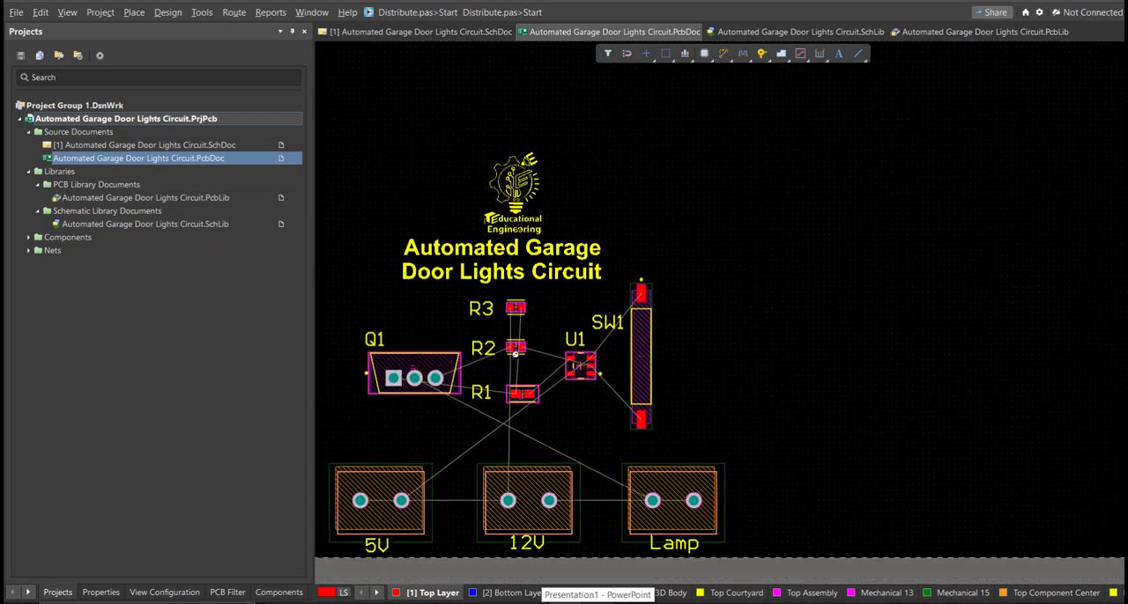
ctrl+scroll(518, 354, down, 1)
right_drag(582, 325, 511, 411)
ctrl+scroll(527, 373, down, 1)
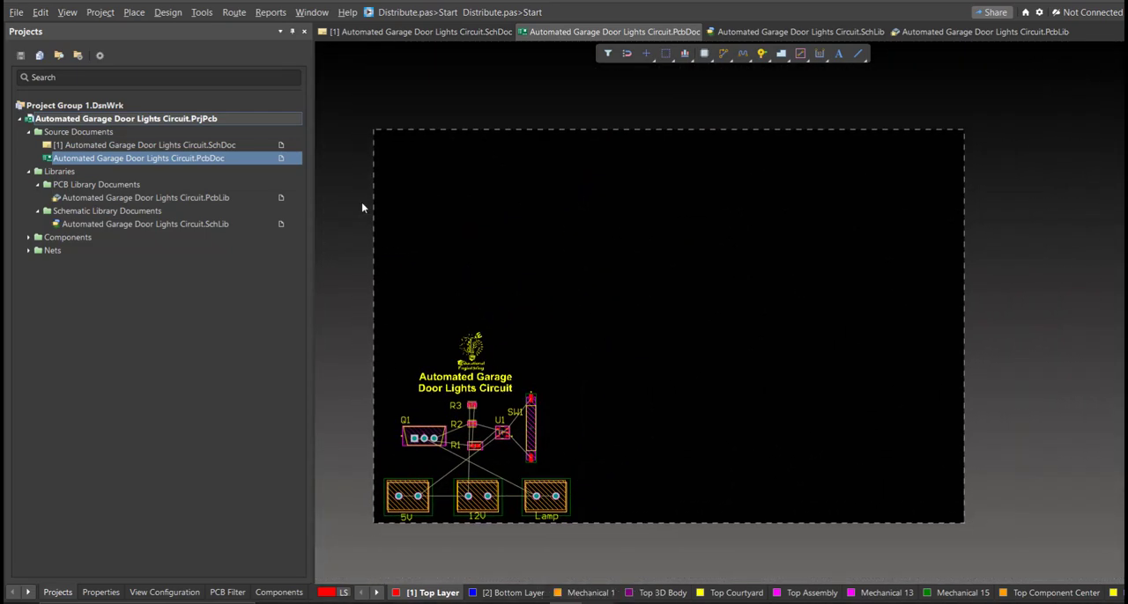
key(1)
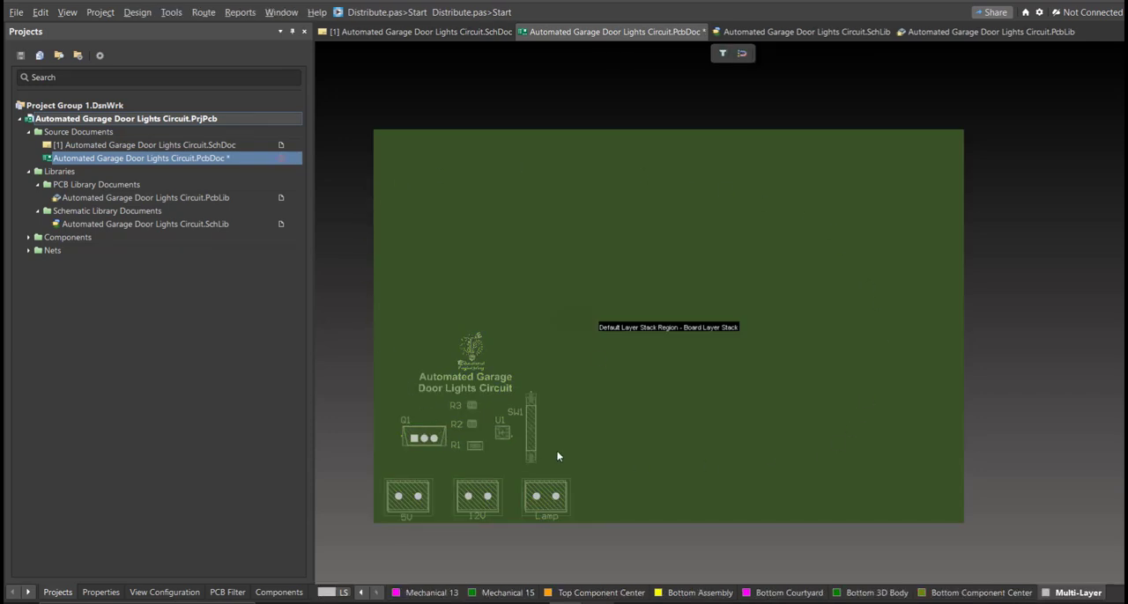
Edit the board shape, pulling the board's right edge inward to just beyond the Lamp connector
click(137, 13)
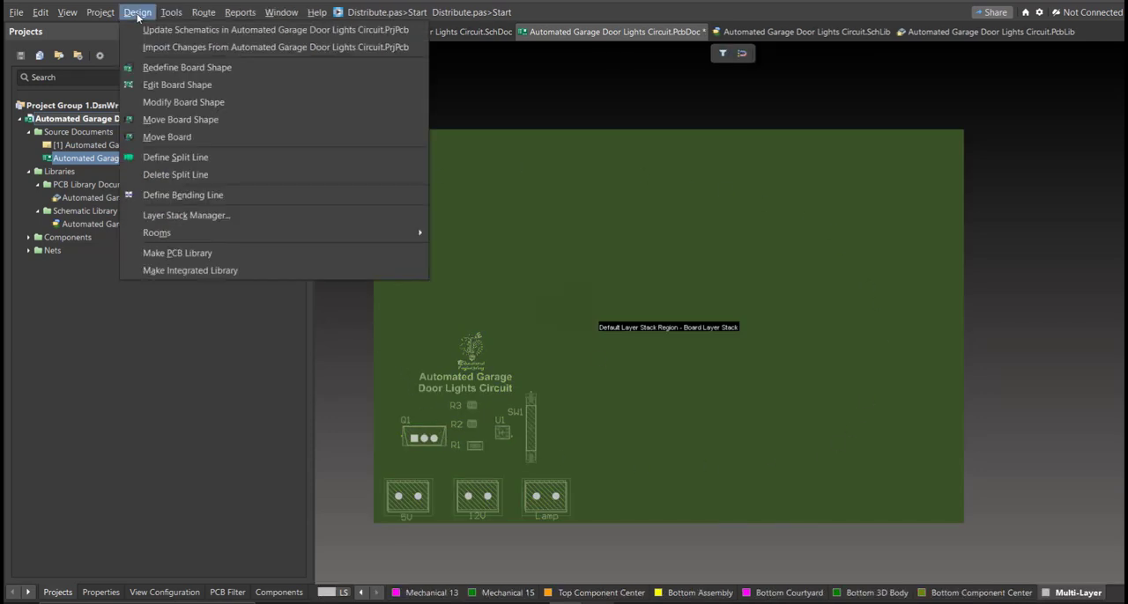
click(226, 86)
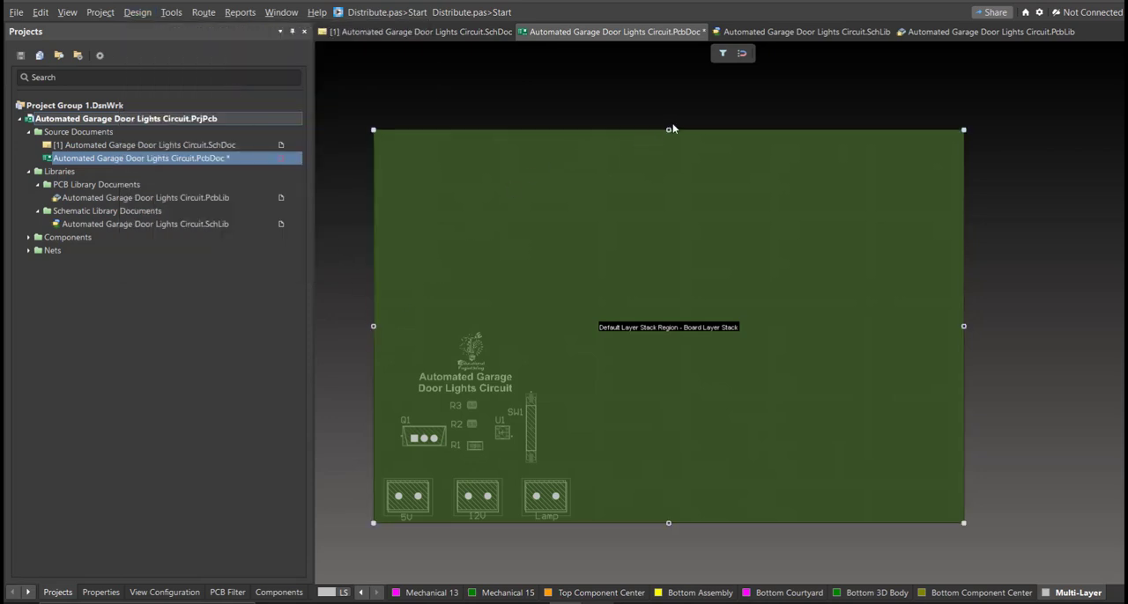
drag(964, 327, 644, 391)
right_drag(644, 392, 767, 395)
ctrl+scroll(764, 392, up, 2)
drag(766, 395, 695, 386)
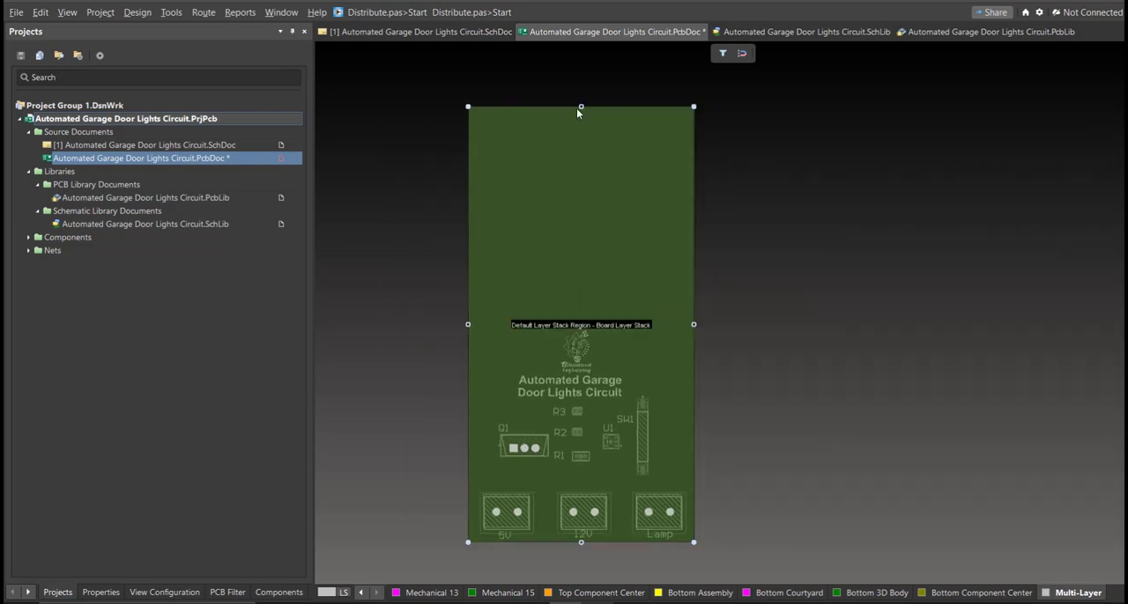
Lower the board's top edge to just above the logo and return to the 2D layout mode
drag(581, 107, 582, 348)
ctrl+scroll(552, 323, up, 5)
ctrl+scroll(658, 245, down, 5)
right_drag(681, 304, 664, 264)
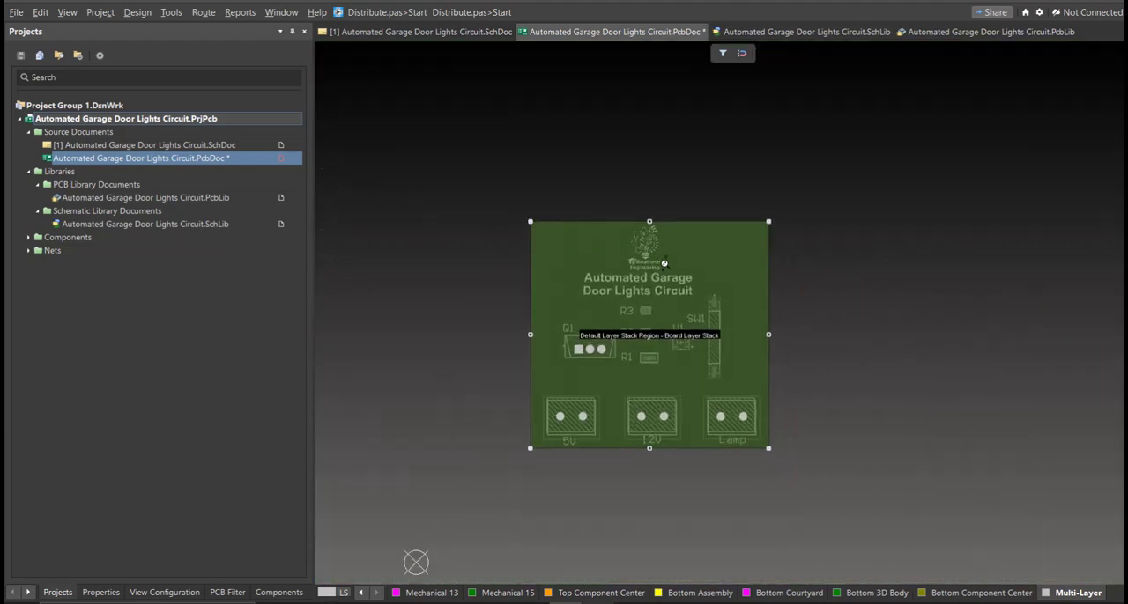
ctrl+scroll(664, 263, up, 3)
key(2)
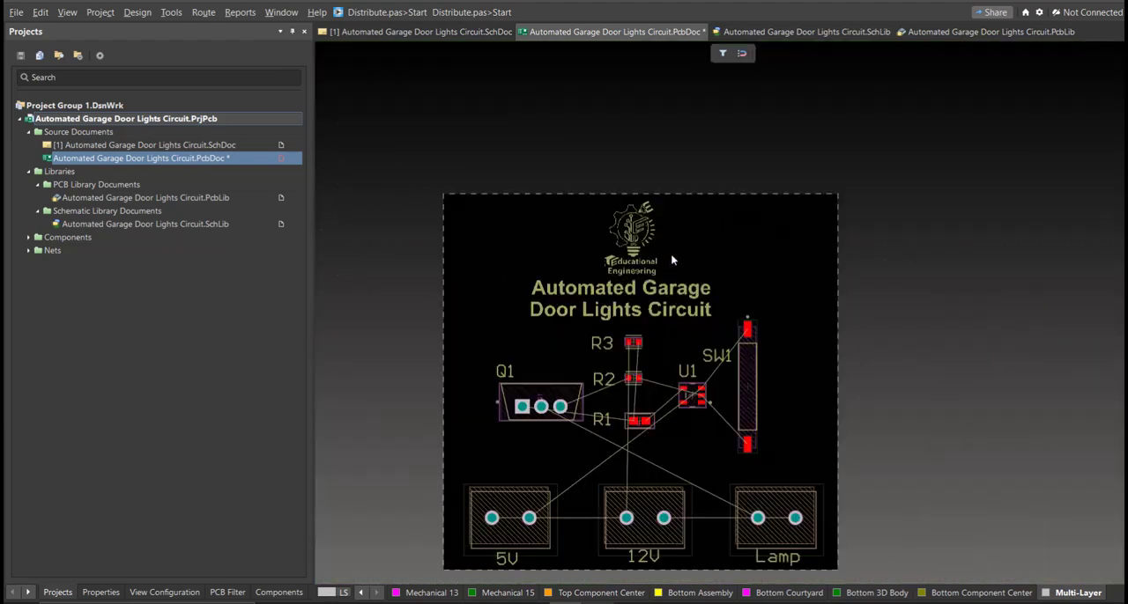
drag(696, 257, 707, 252)
click(673, 189)
scroll(775, 432, down, 2)
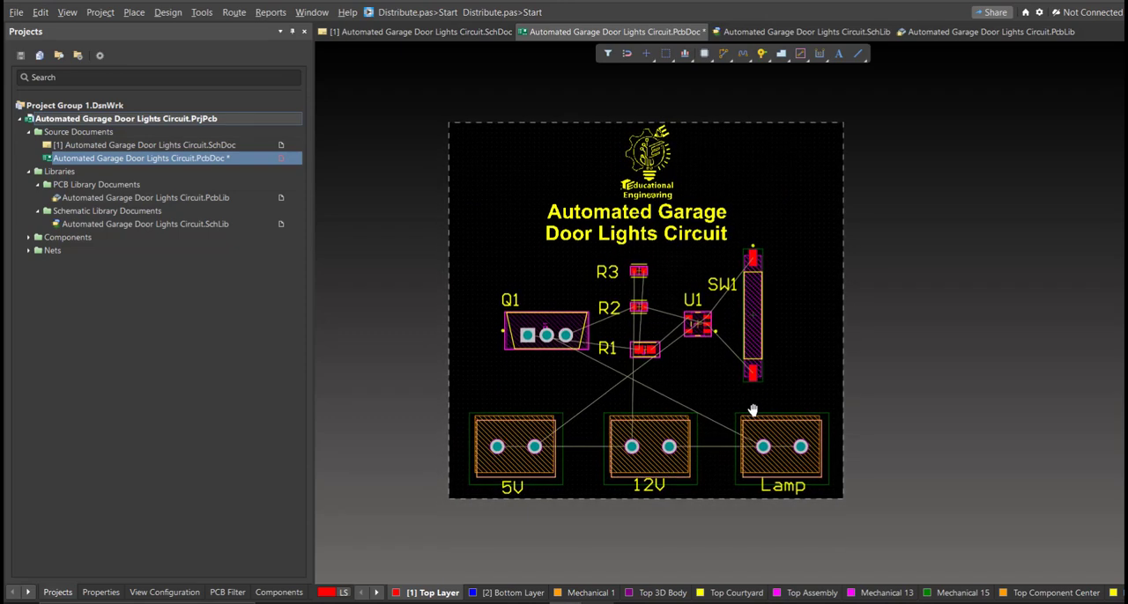
ctrl+scroll(730, 362, up, 3)
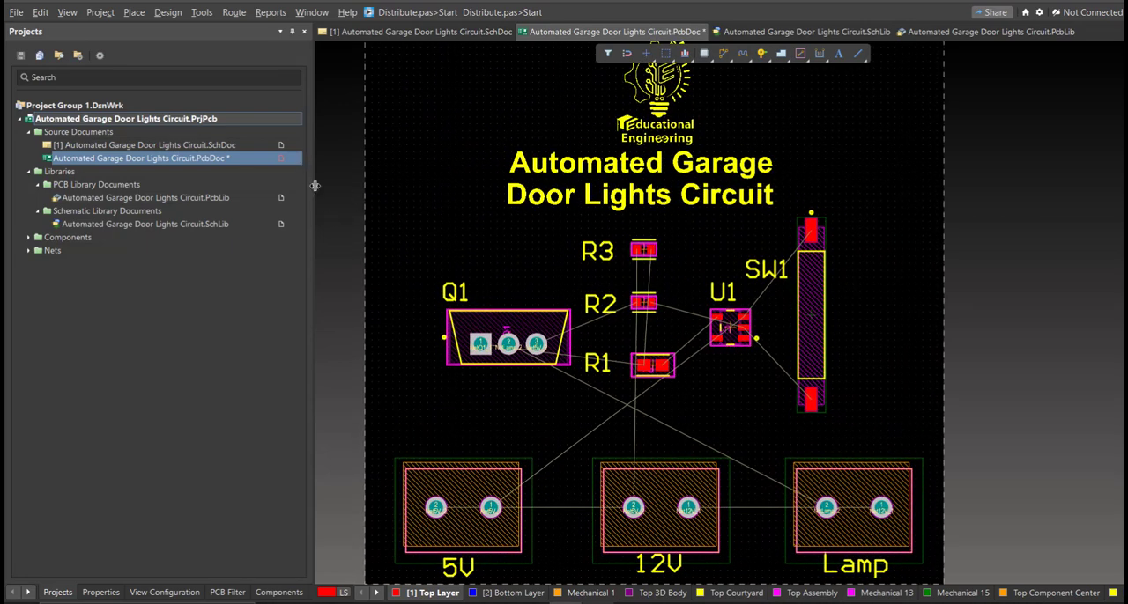
Interactively route Net5V_2 on the Top Layer from pin 2 of the 5V connector to pin 2 of the 12V connector
click(233, 12)
click(258, 48)
ctrl+scroll(418, 506, up, 1)
right_drag(526, 458, 538, 441)
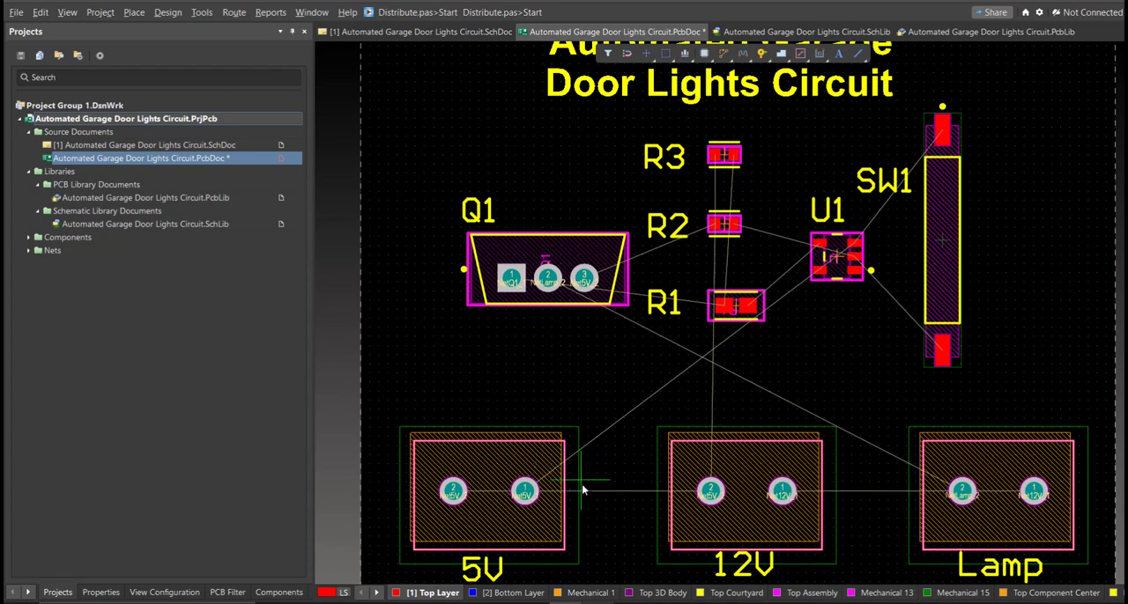
click(460, 497)
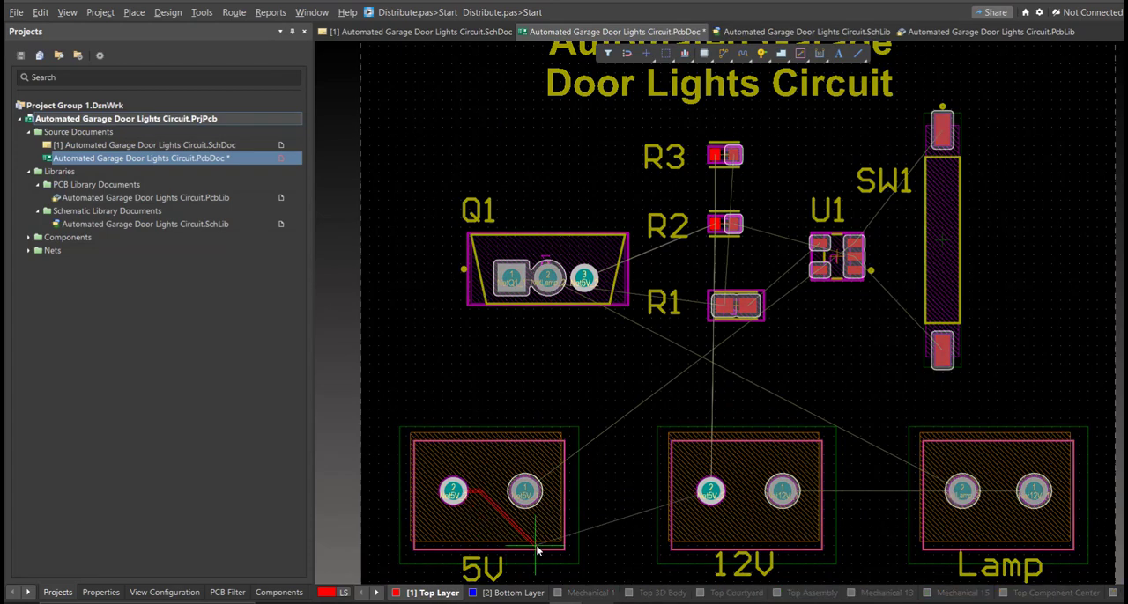
ctrl+scroll(655, 526, up, 2)
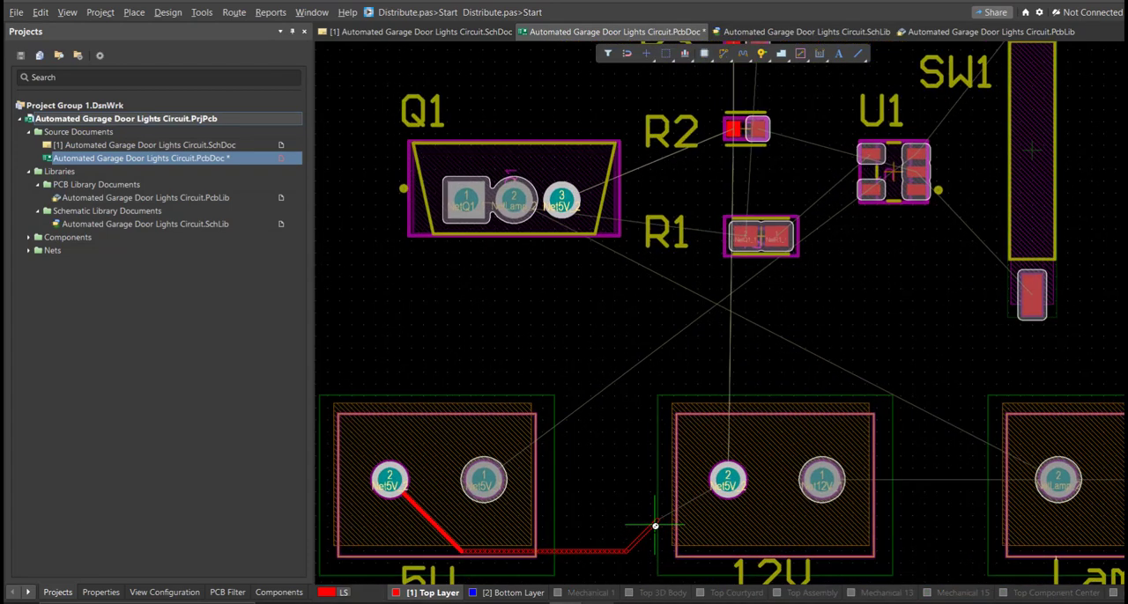
click(735, 479)
ctrl+scroll(606, 461, down, 1)
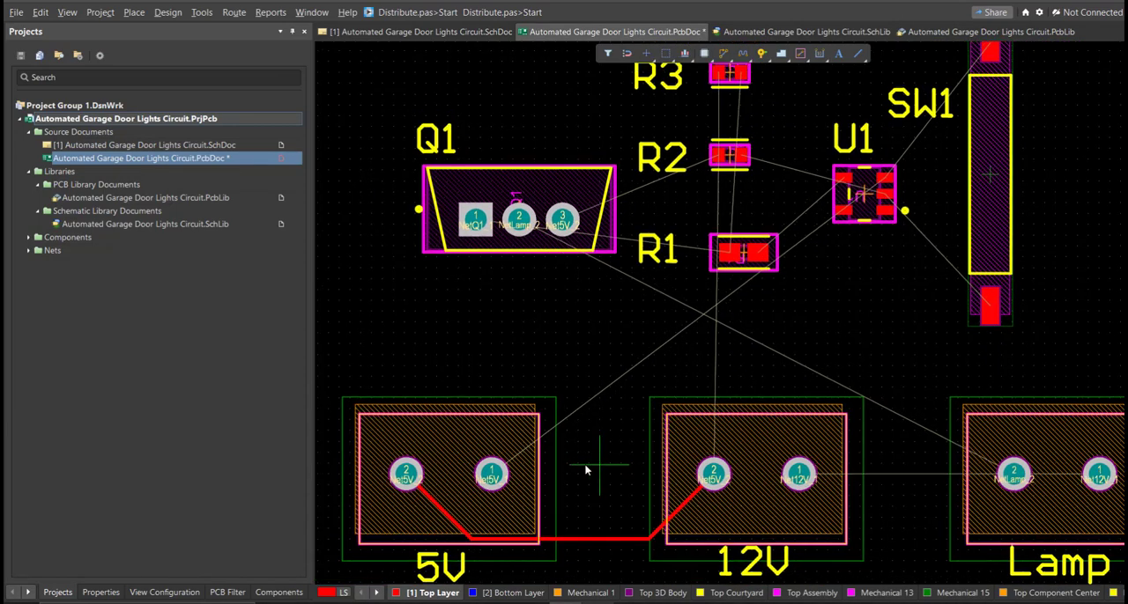
Route Net5V_1 on the Top Layer from pin 1 of the 5V connector to U1 pad 3, passing between U1's two pad columns
click(506, 476)
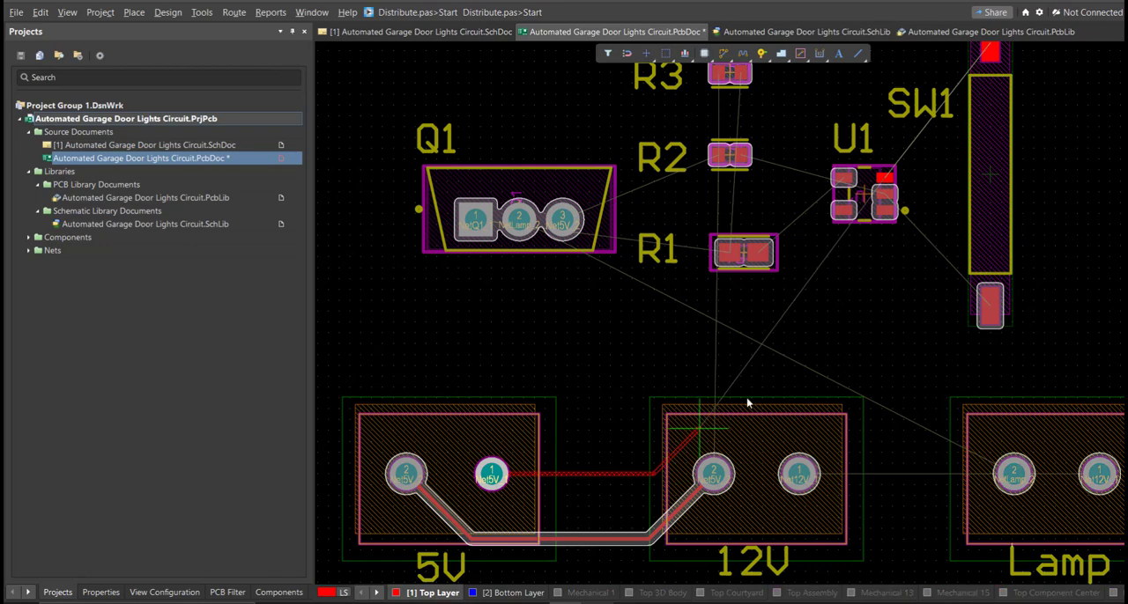
ctrl+scroll(920, 202, up, 2)
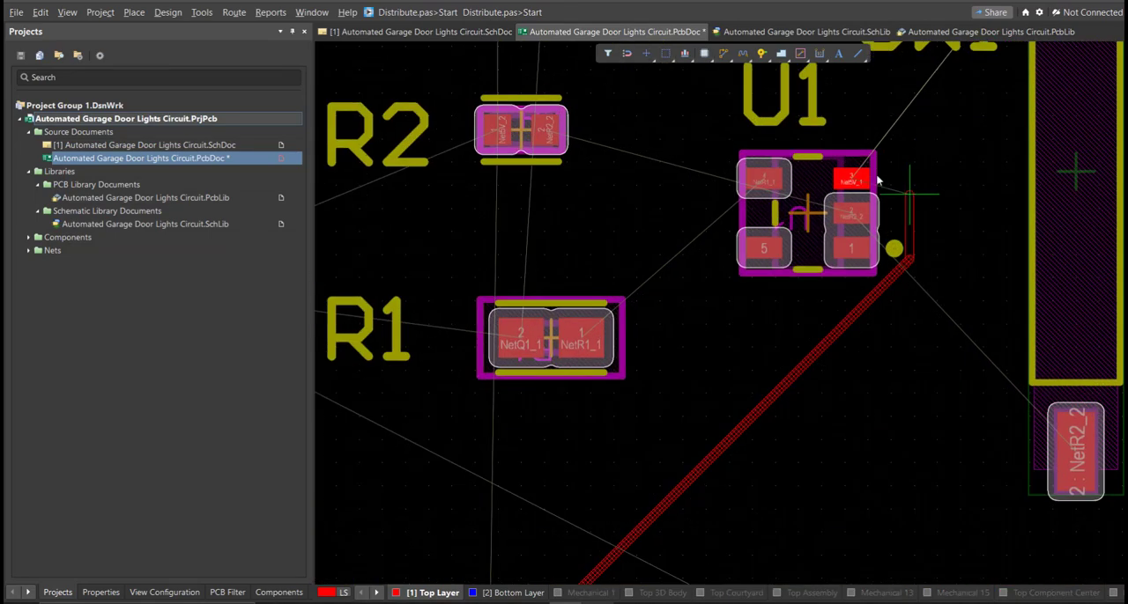
right_click(849, 215)
right_drag(812, 249, 791, 242)
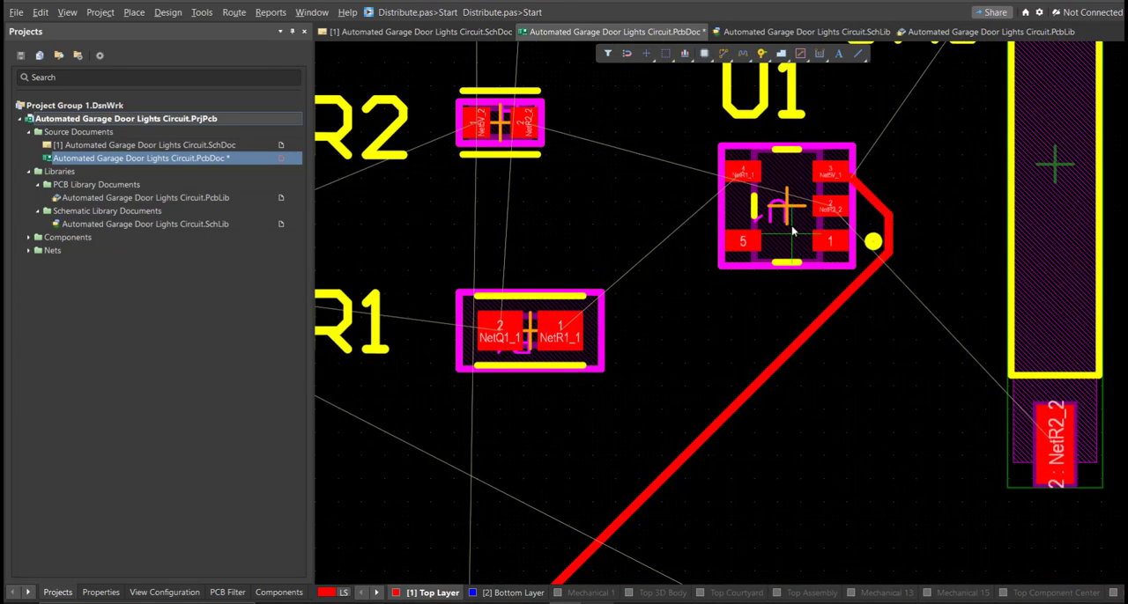
click(815, 181)
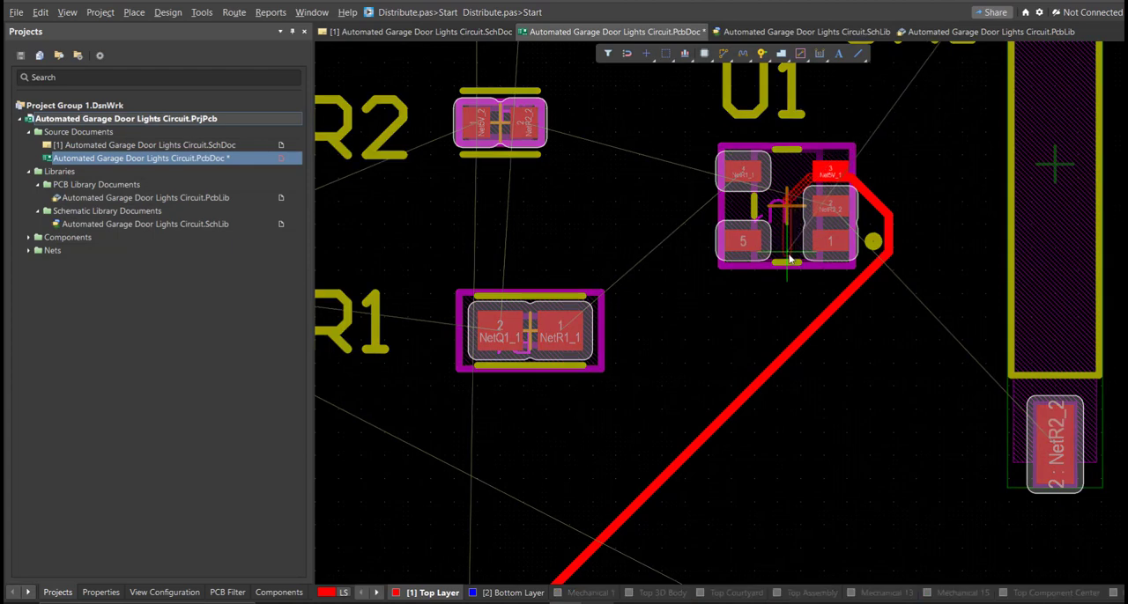
right_click(809, 300)
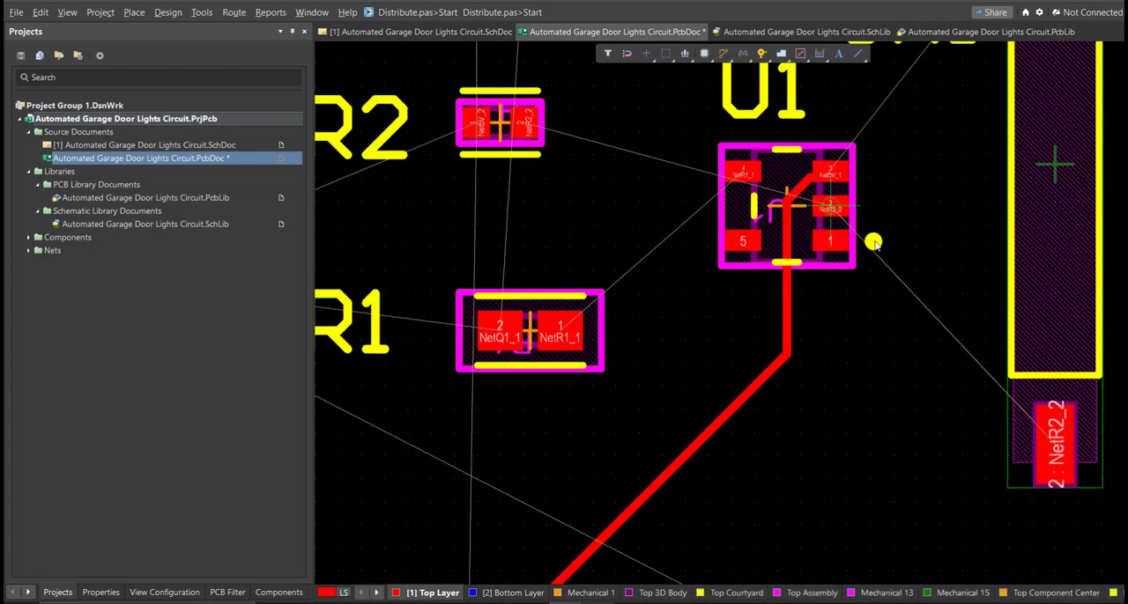
Route NetR2_2 on the Top Layer diagonally from U1 pad 2 to SW1 pad 2
click(872, 242)
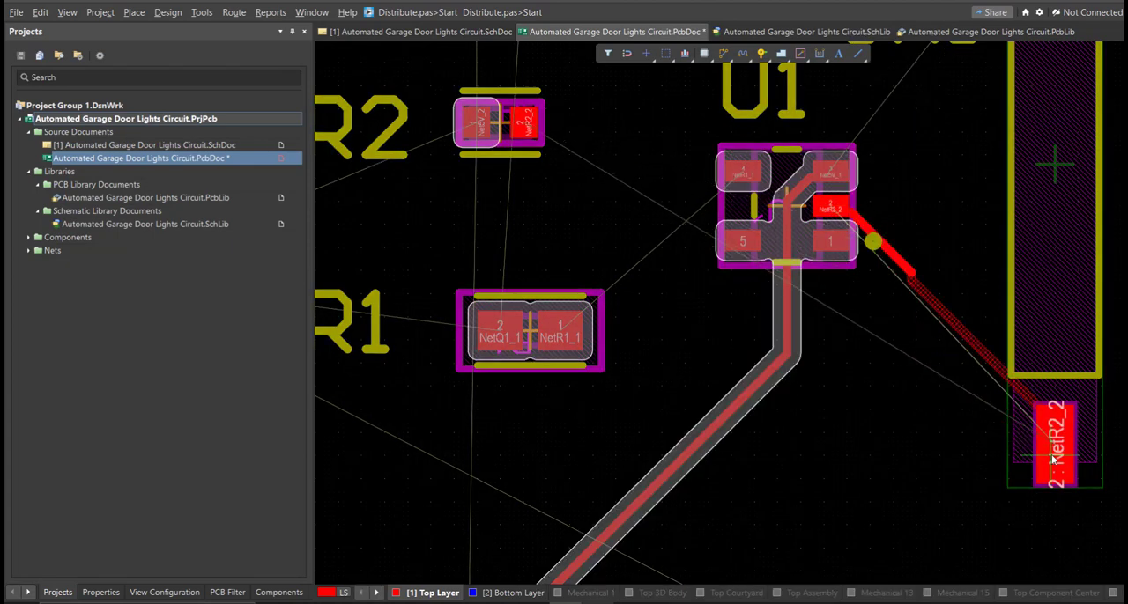
click(1049, 441)
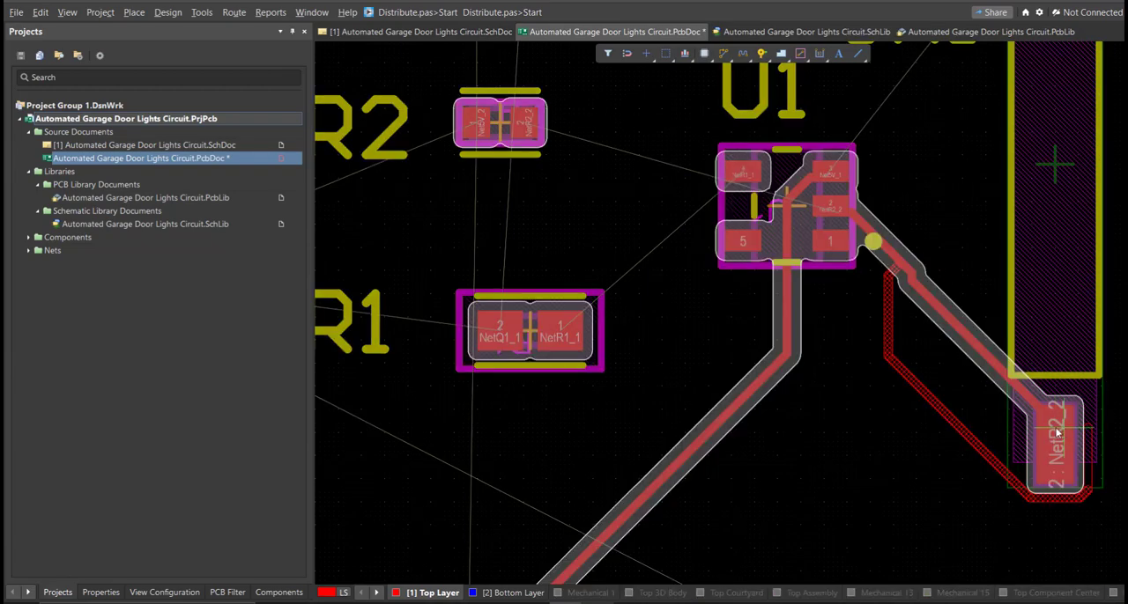
right_click(939, 311)
click(917, 282)
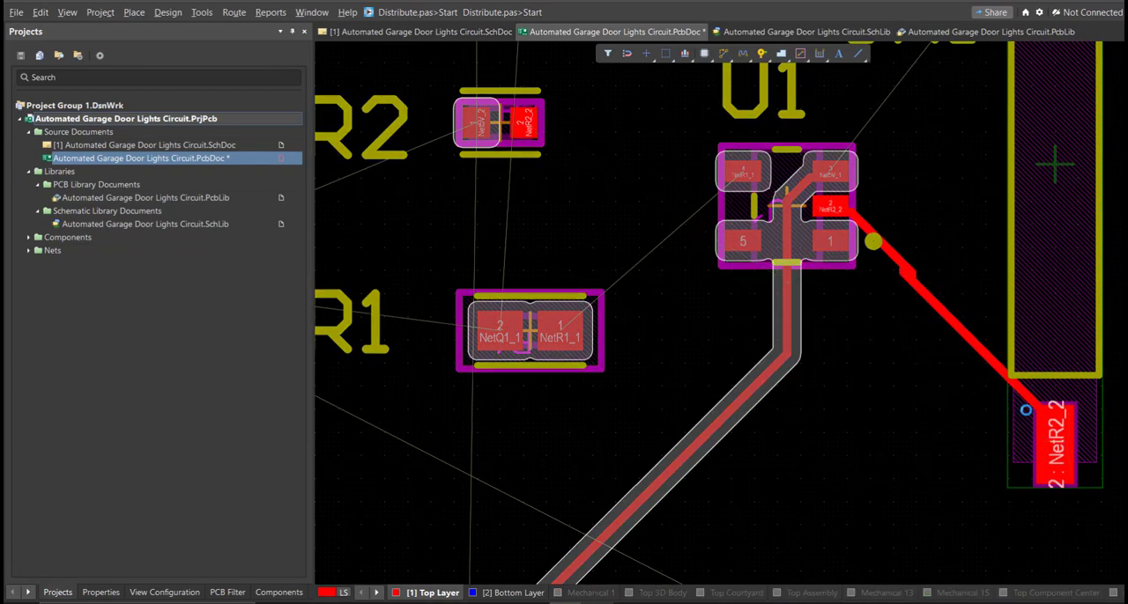
click(1041, 422)
right_click(906, 267)
right_drag(905, 267, 896, 326)
ctrl+scroll(895, 327, up, 1)
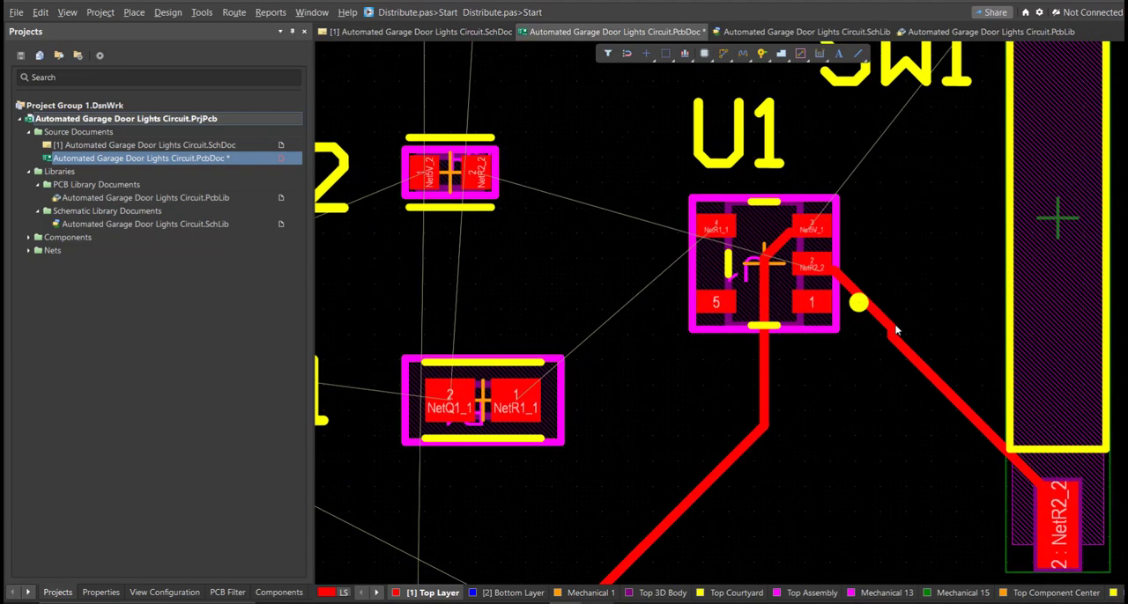
Route a NetR2_2 branch from the bend of the U1–SW1 track up and around U1 to R2 pad 2
key(ctrl+w)
click(892, 331)
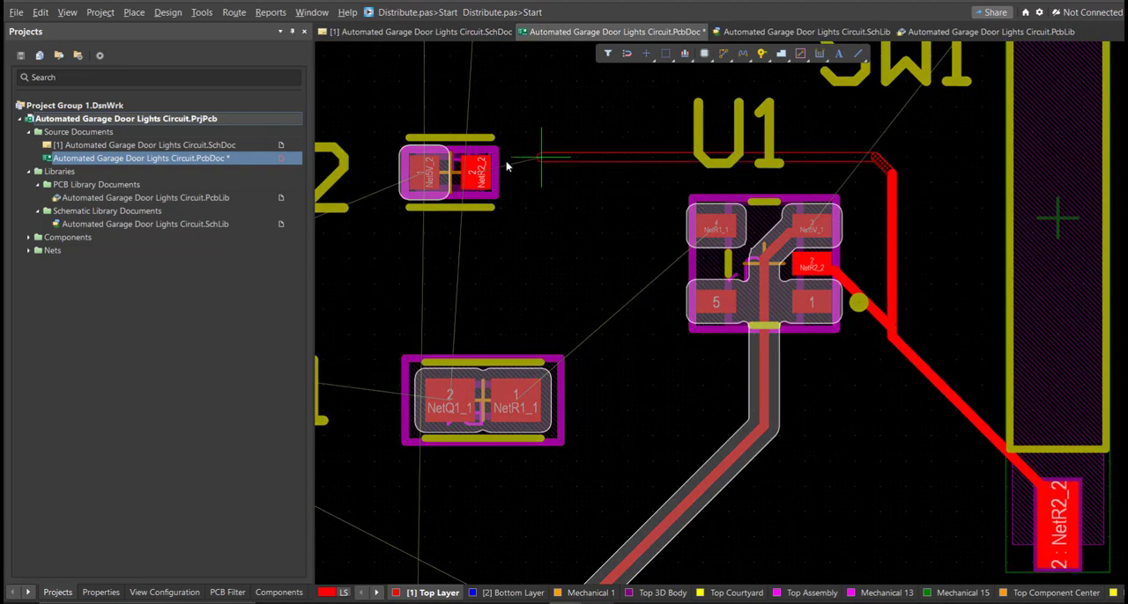
click(481, 173)
ctrl+scroll(882, 310, up, 5)
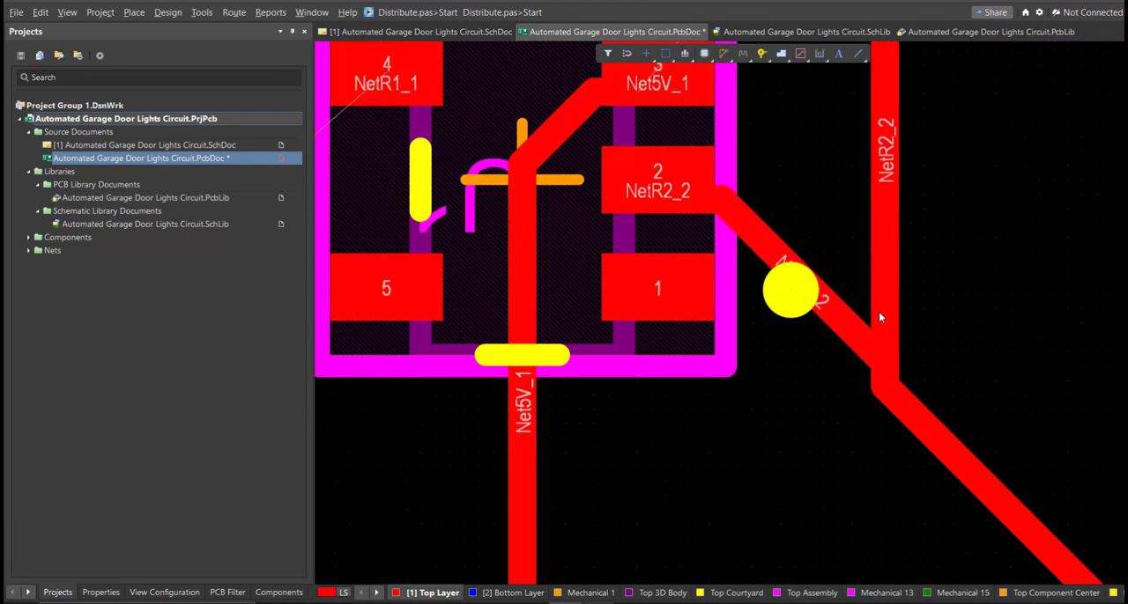
Add a short track bridging the diagonal and vertical NetR2_2 tracks beside U1
click(884, 309)
key(Tab)
right_drag(833, 352, 783, 377)
ctrl+scroll(784, 376, up, 3)
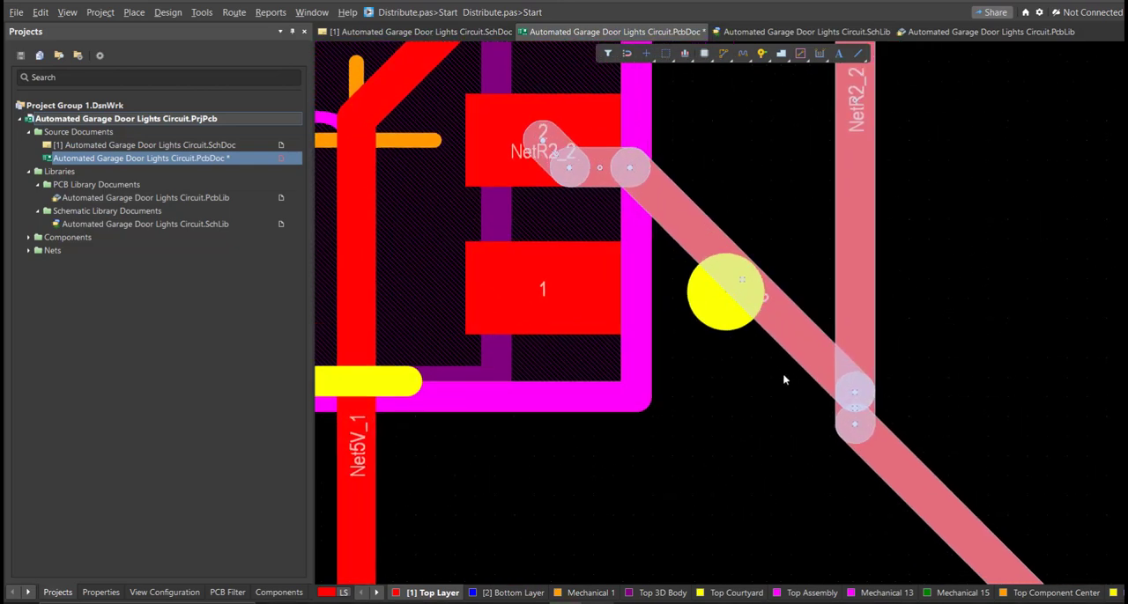
click(803, 350)
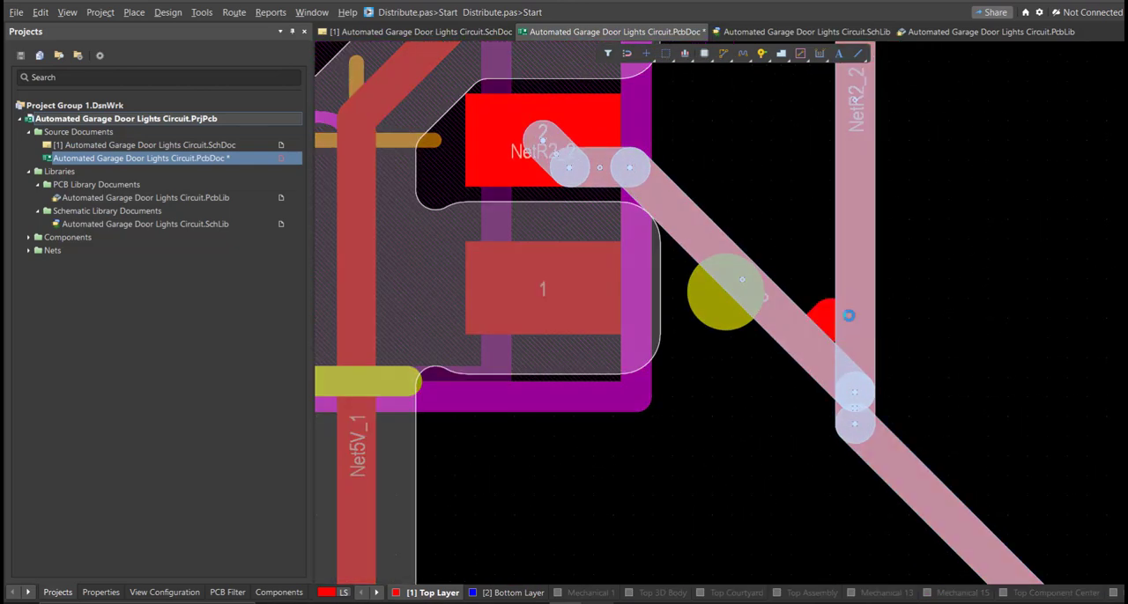
click(850, 319)
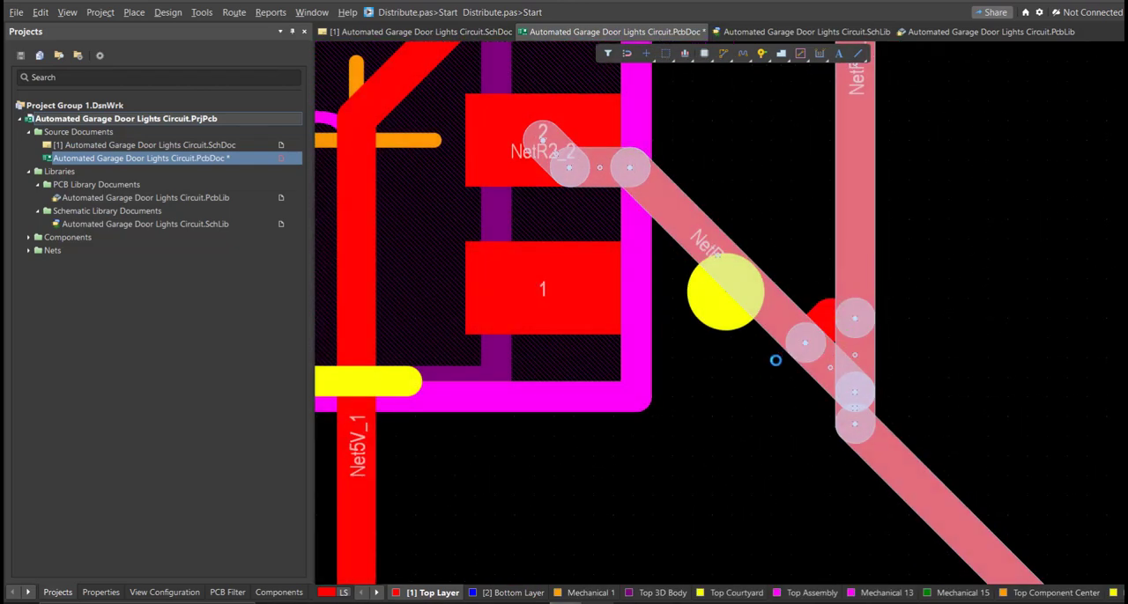
Rework the NetR2_2 junction beside U1, linking the end of the pad 2 diagonal up to the vertical track
click(812, 362)
click(787, 331)
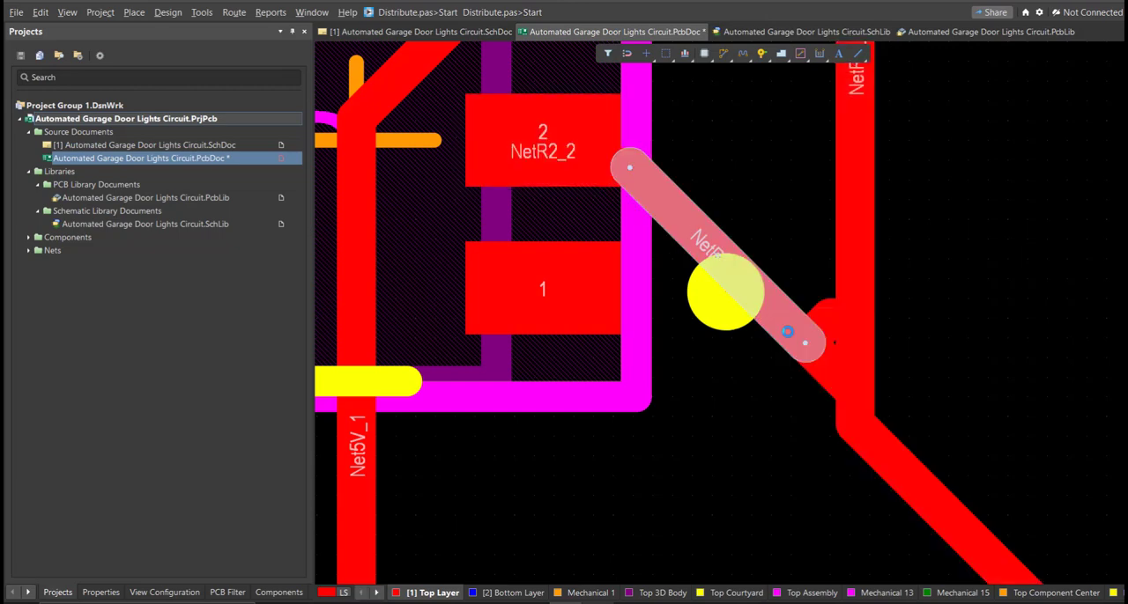
click(810, 357)
drag(832, 345, 920, 288)
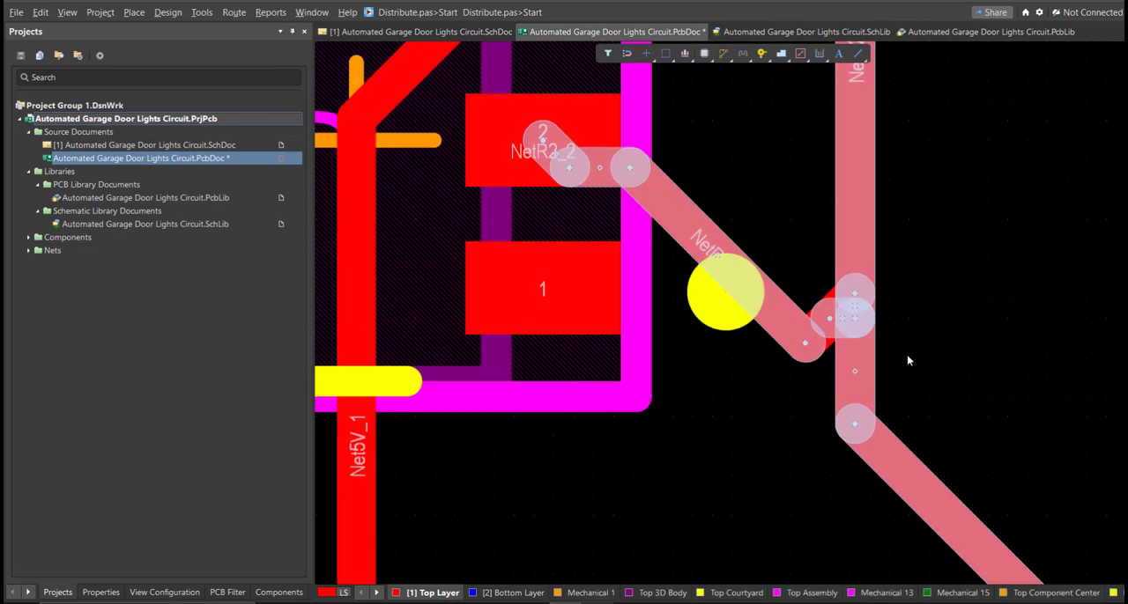
ctrl+scroll(908, 359, down, 5)
right_drag(876, 374, 909, 367)
ctrl+scroll(927, 345, up, 5)
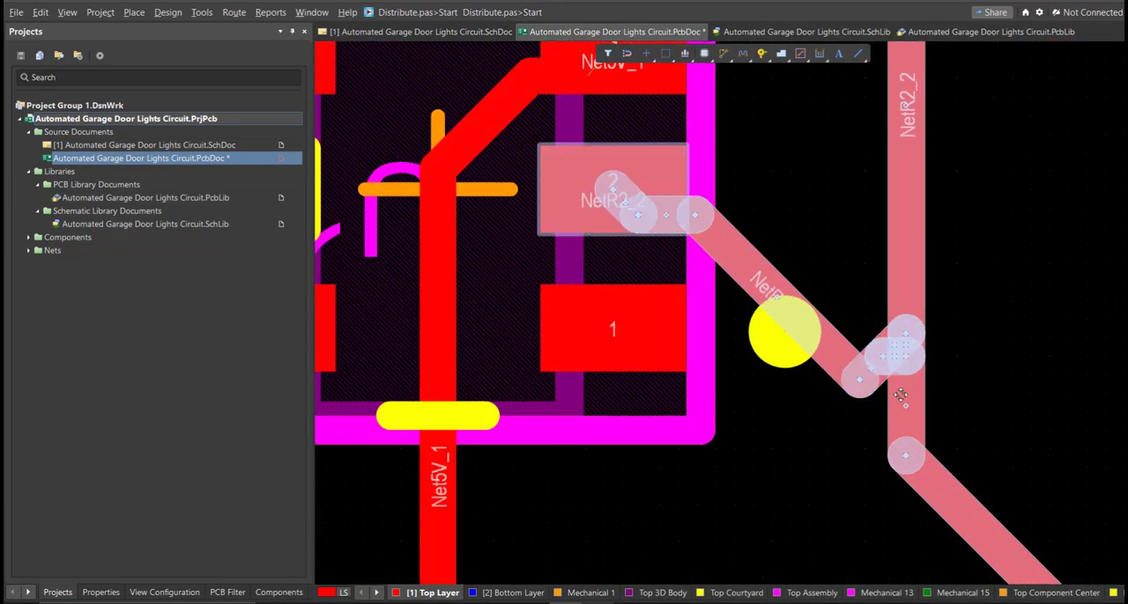
drag(892, 417, 903, 429)
ctrl+scroll(824, 483, down, 5)
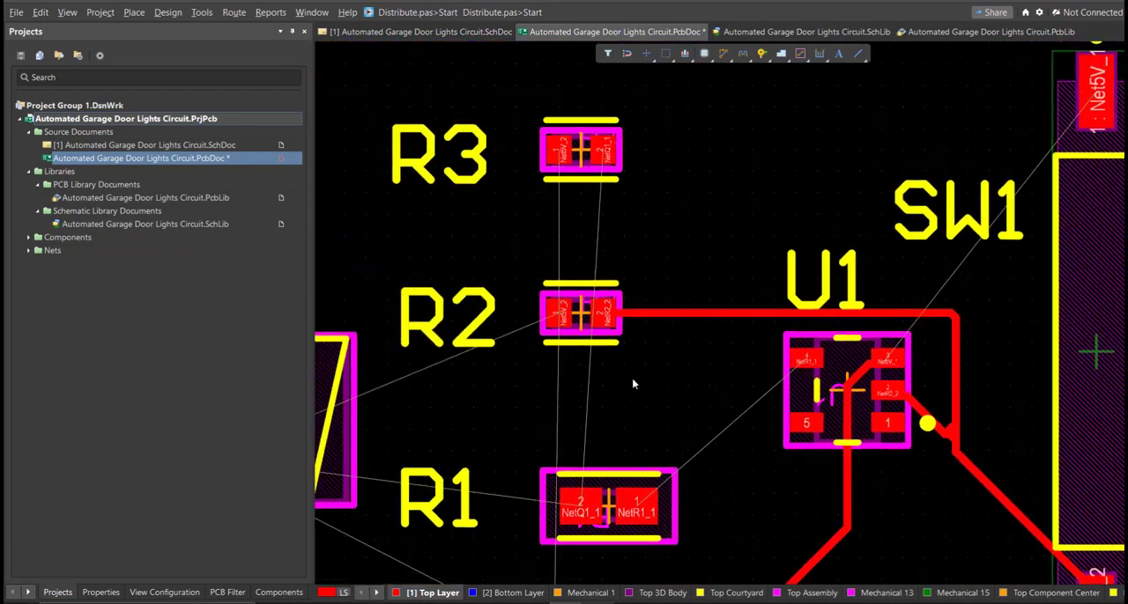
Start an interactive route for Net5V_2 from pin 3 of Q1
right_drag(696, 481, 1001, 373)
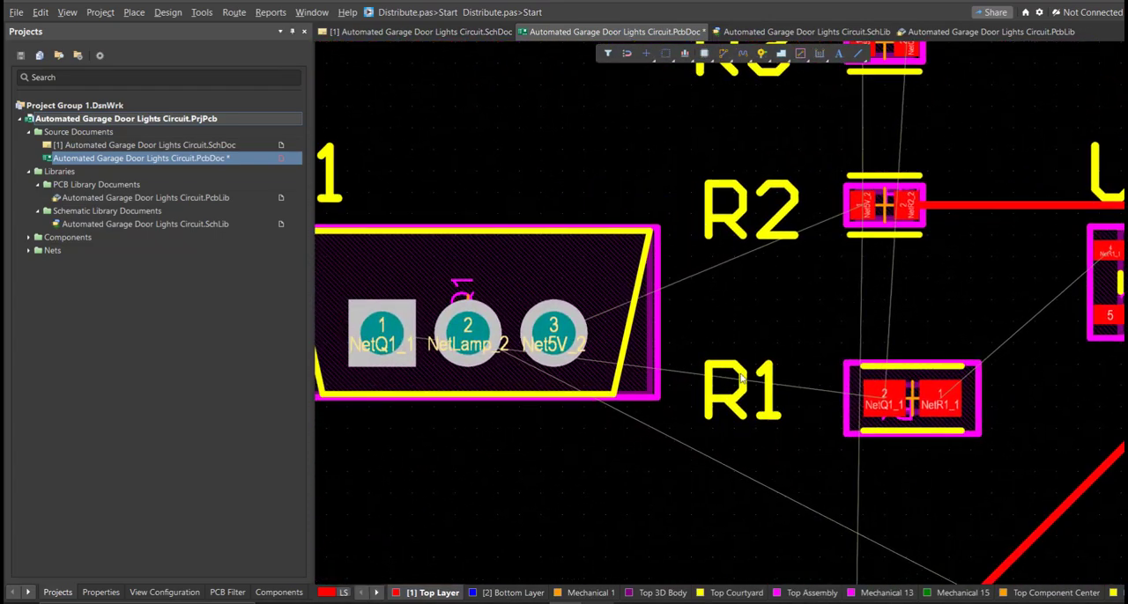
key(ctrl+w)
click(554, 333)
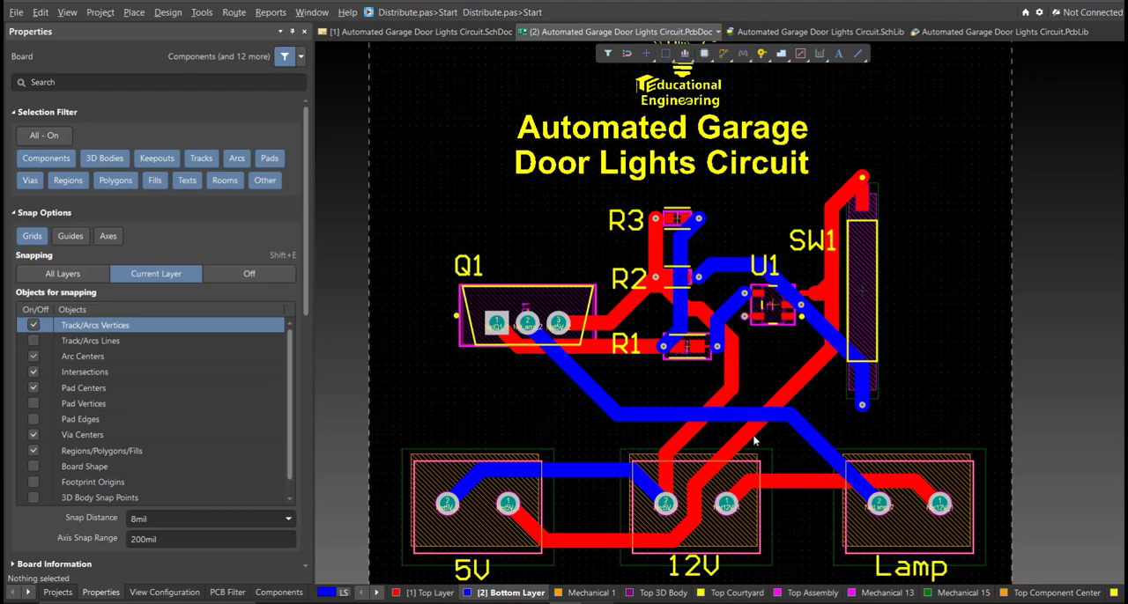
Show the fully routed board in 3D and examine its components and silkscreen from tilted angles
ctrl+scroll(710, 470, down, 3)
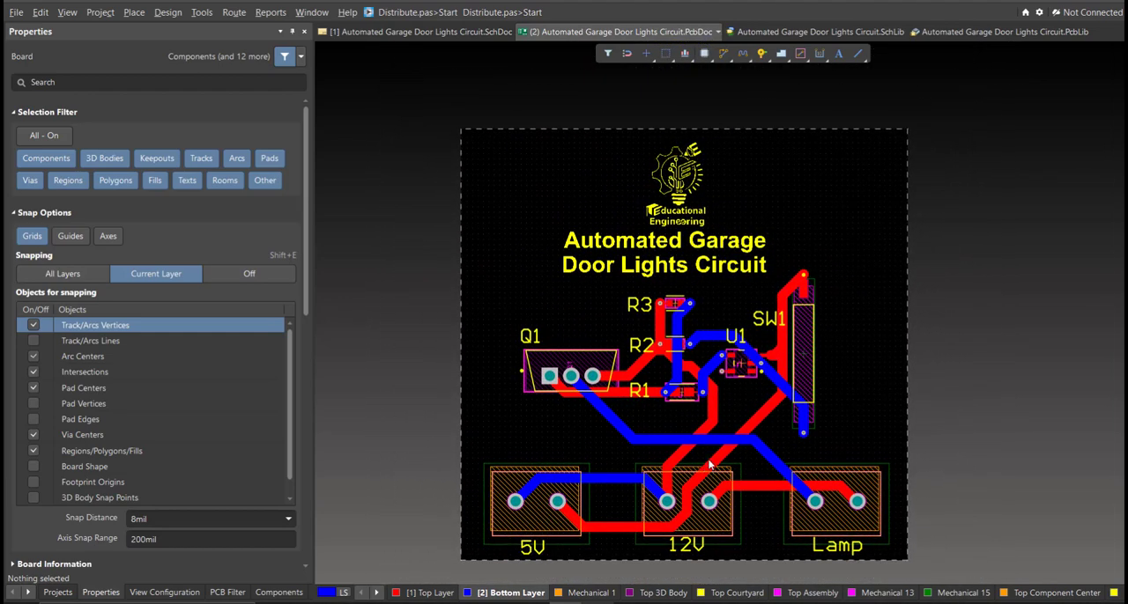
key(3)
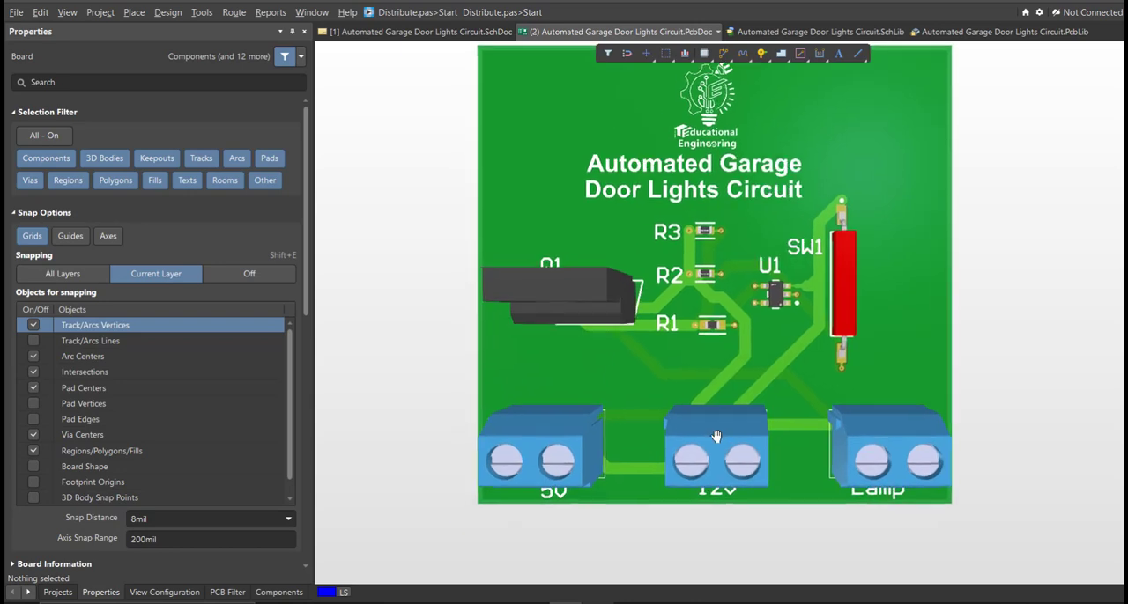
shift+right_drag(716, 456, 718, 493)
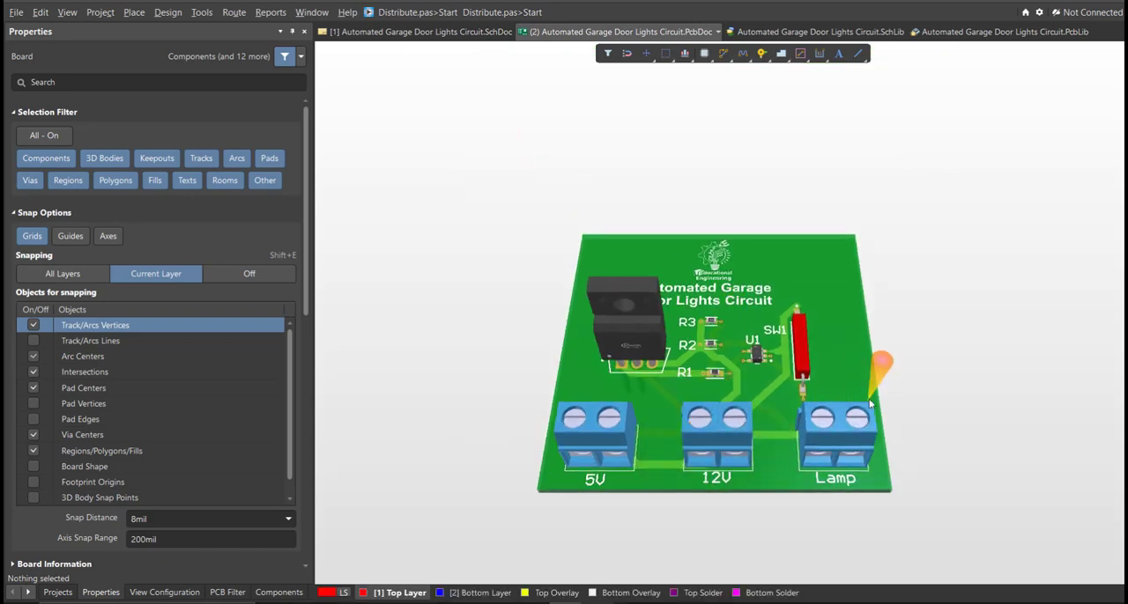
ctrl+scroll(855, 390, up, 2)
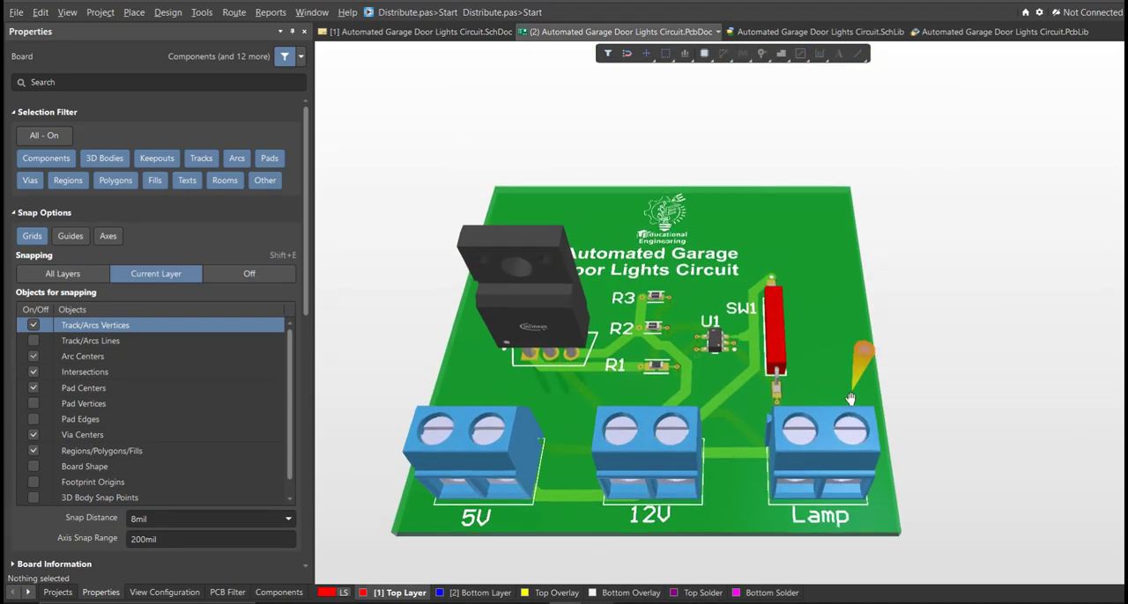
shift+right_drag(648, 474, 728, 388)
ctrl+scroll(800, 360, up, 2)
shift+right_drag(842, 354, 942, 365)
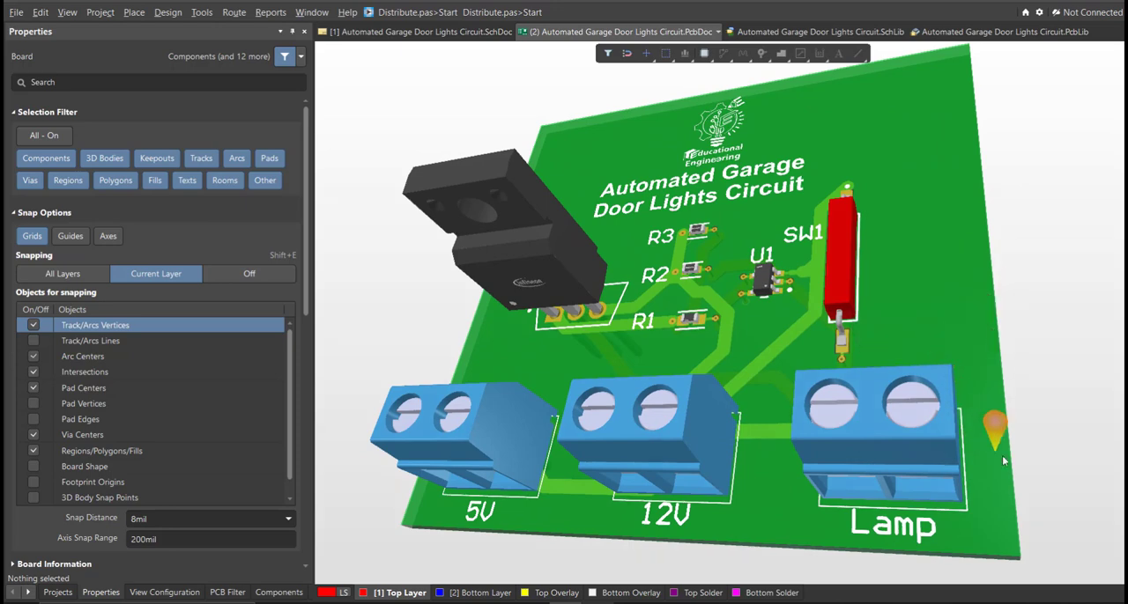
ctrl+scroll(979, 428, down, 2)
right_drag(979, 453, 937, 457)
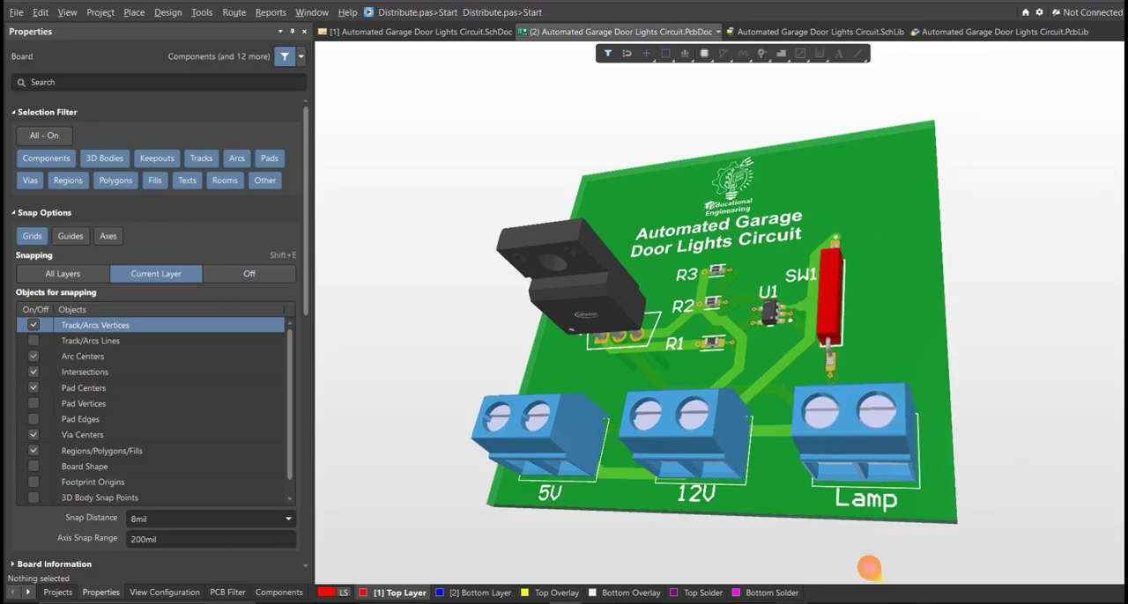